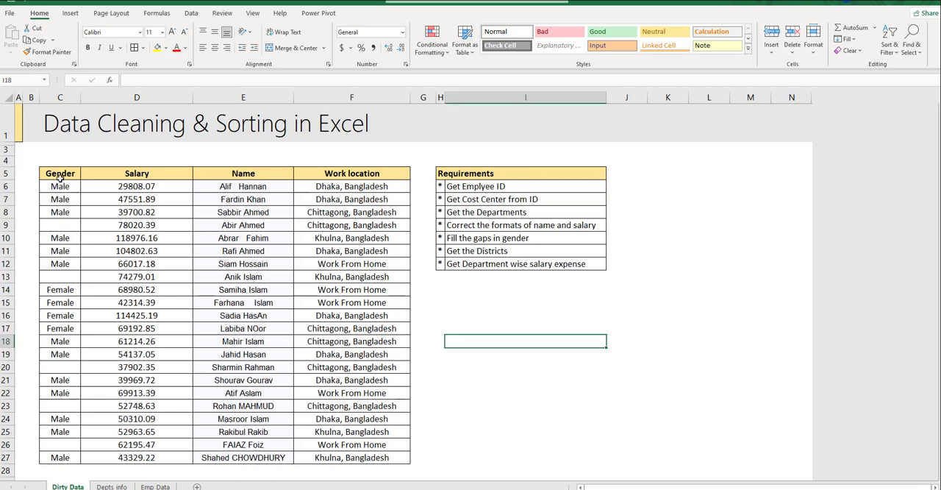
- Review the employee table on the Dirty Data sheet and the reference tables on the Depts info and Emp Data sheets
key("F2")
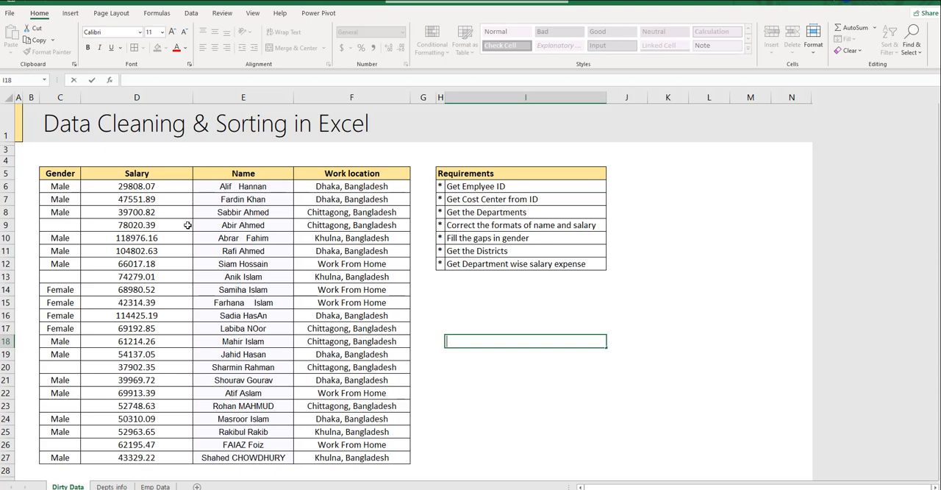
left_click_drag(185, 225, 217, 255)
left_click_drag(58, 175, 344, 434)
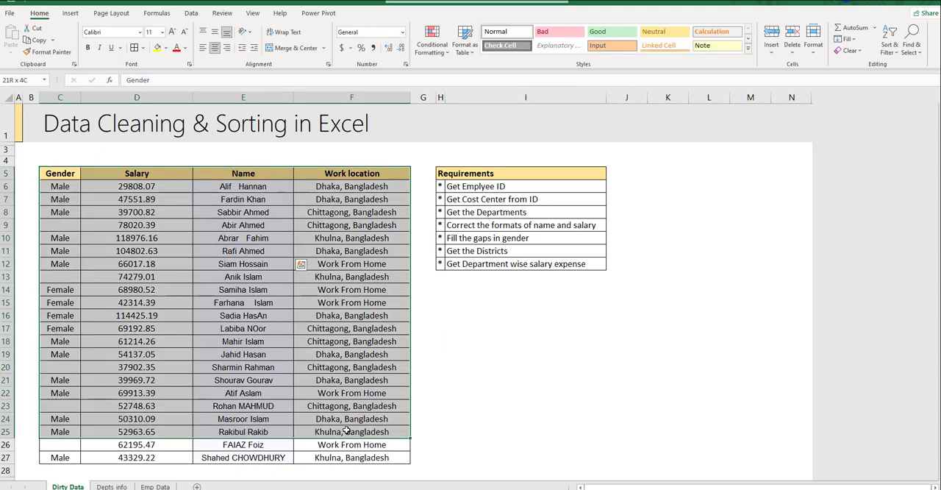
left_click(534, 366)
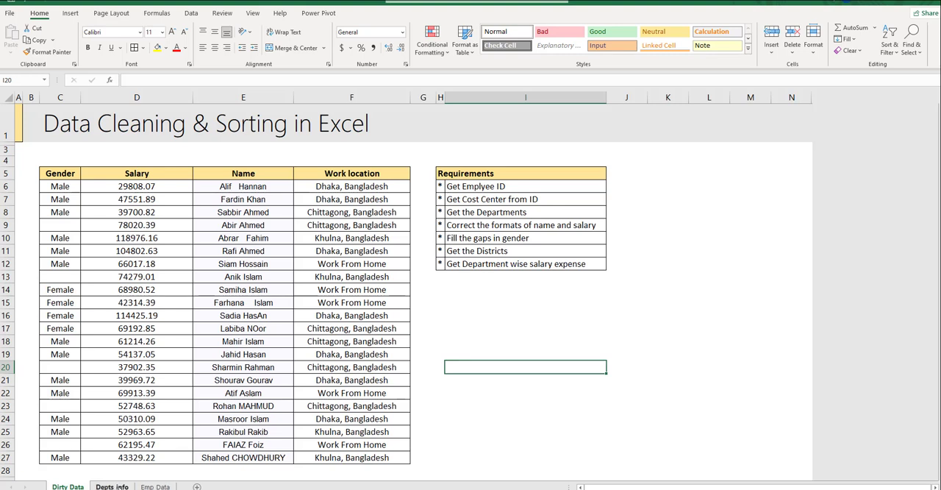
left_click(112, 486)
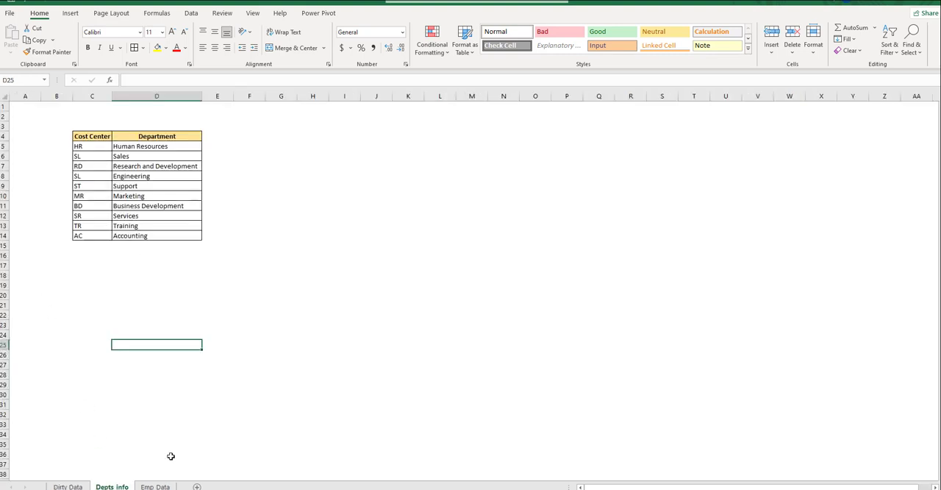
left_click(155, 486)
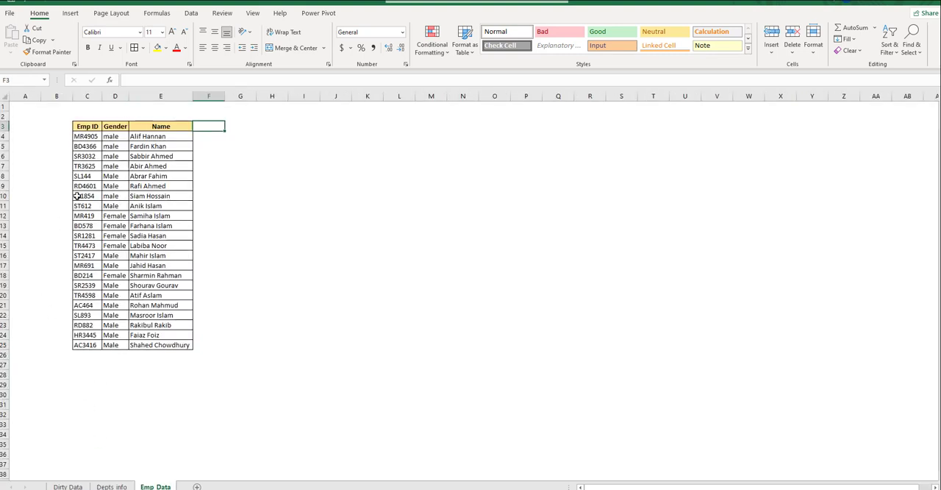
left_click(72, 486)
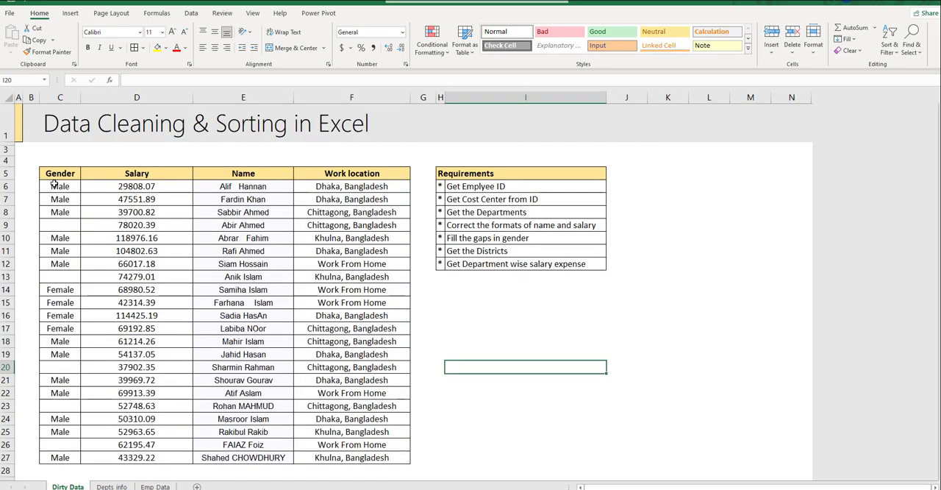
left_click_drag(55, 176, 397, 279)
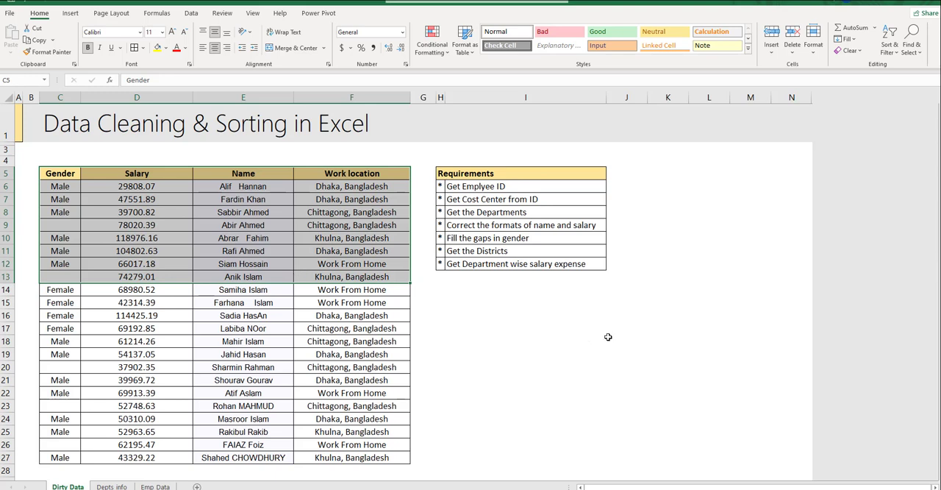
left_click(608, 337)
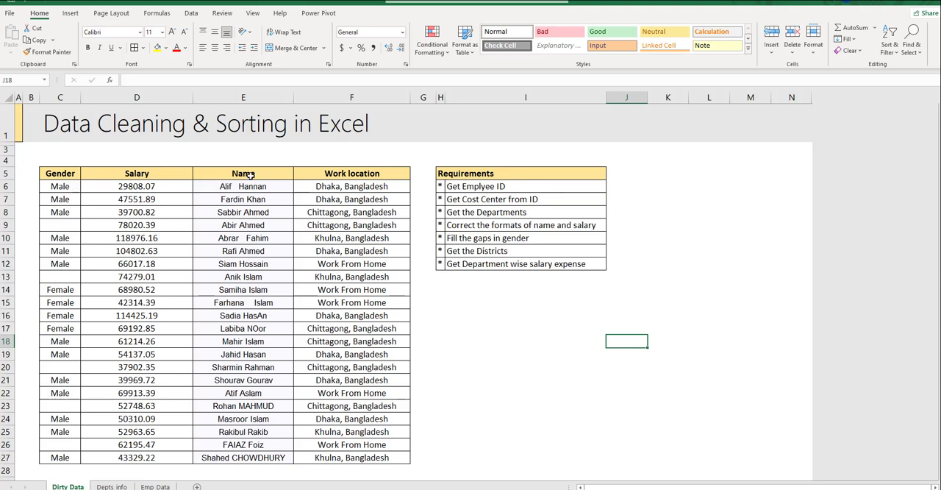
- Compare the Name column on Dirty Data with the Emp ID, Gender and Name columns on the Emp Data sheet
left_click_drag(244, 175, 266, 459)
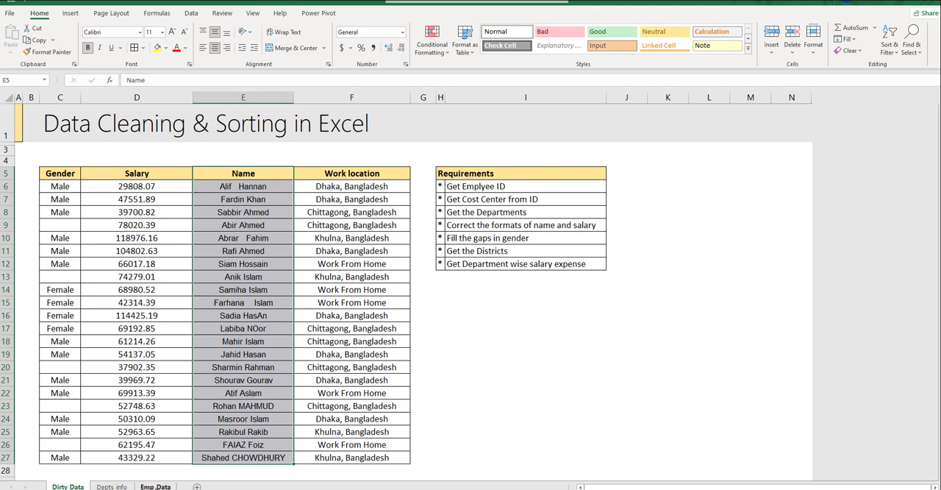
left_click(155, 486)
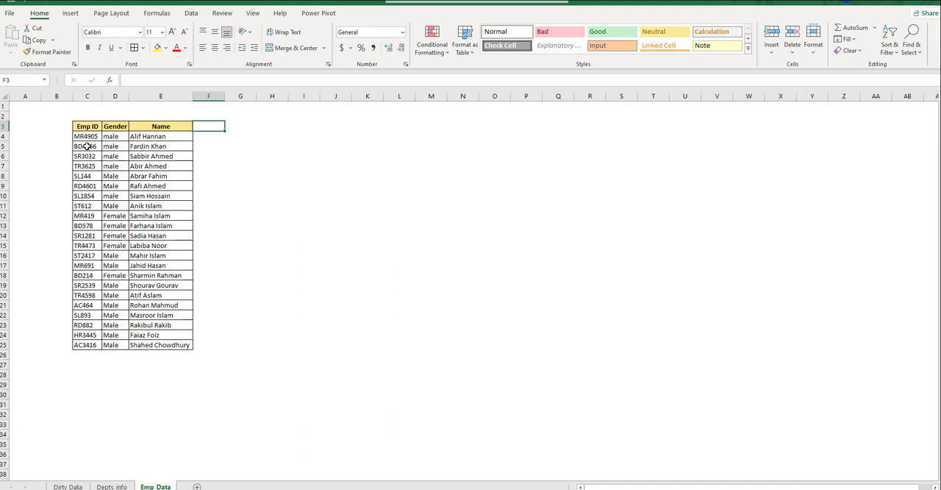
left_click_drag(86, 136, 86, 166)
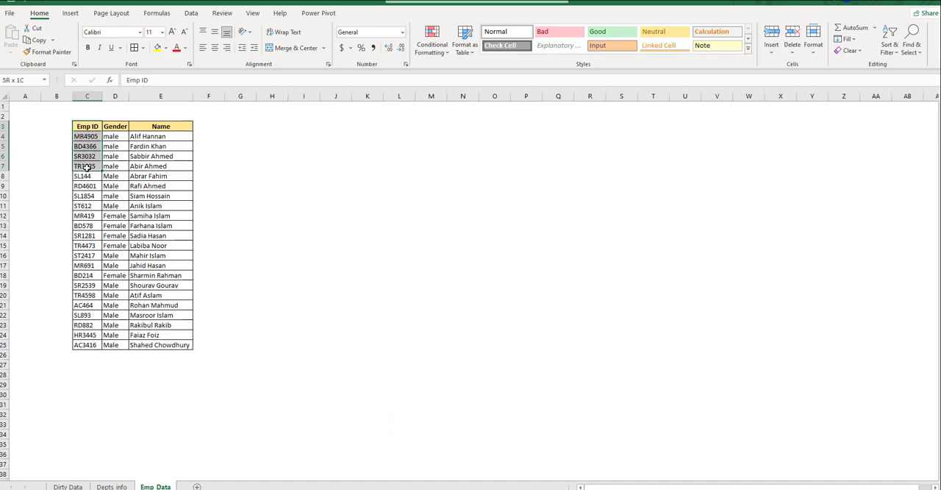
left_click_drag(114, 136, 162, 150)
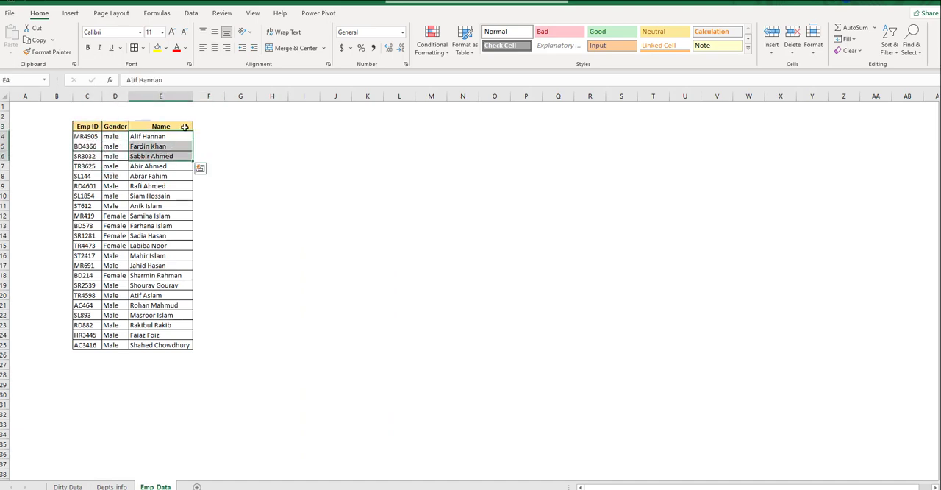
left_click(172, 128, "ctrl")
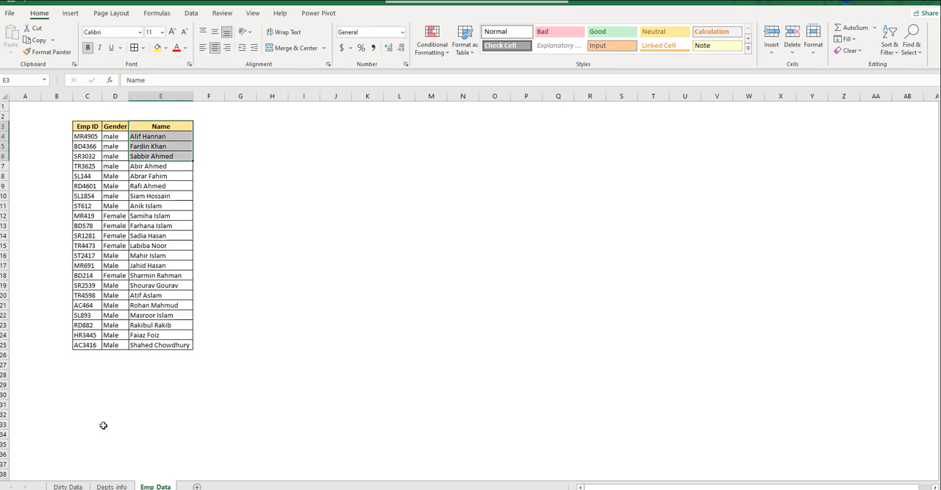
left_click(68, 486)
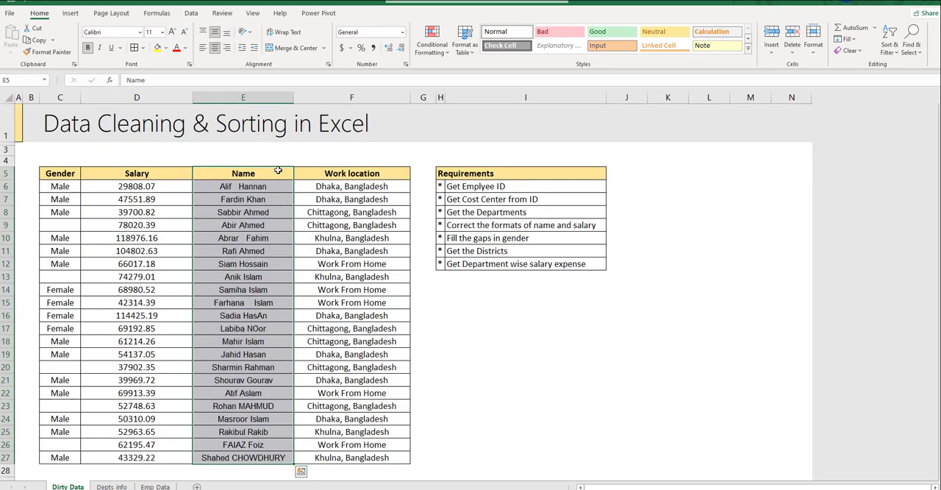
left_click_drag(277, 172, 277, 453)
left_click(155, 486)
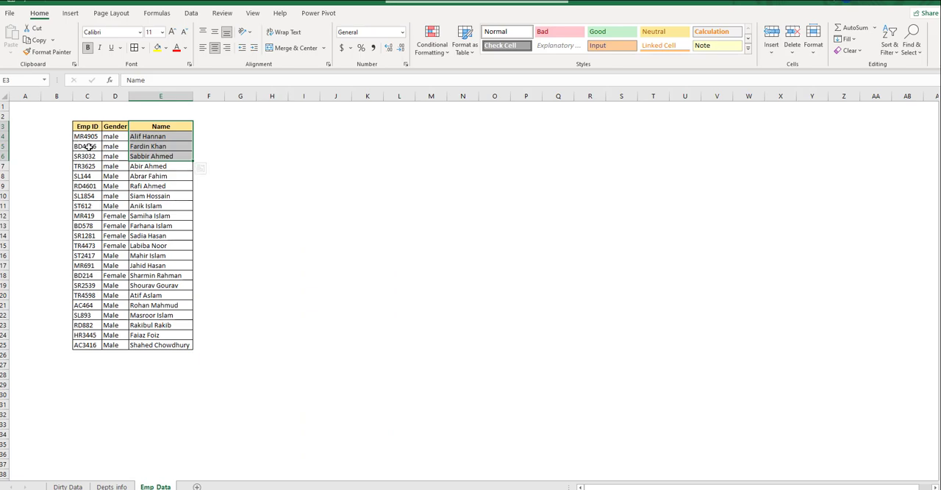
left_click(68, 486)
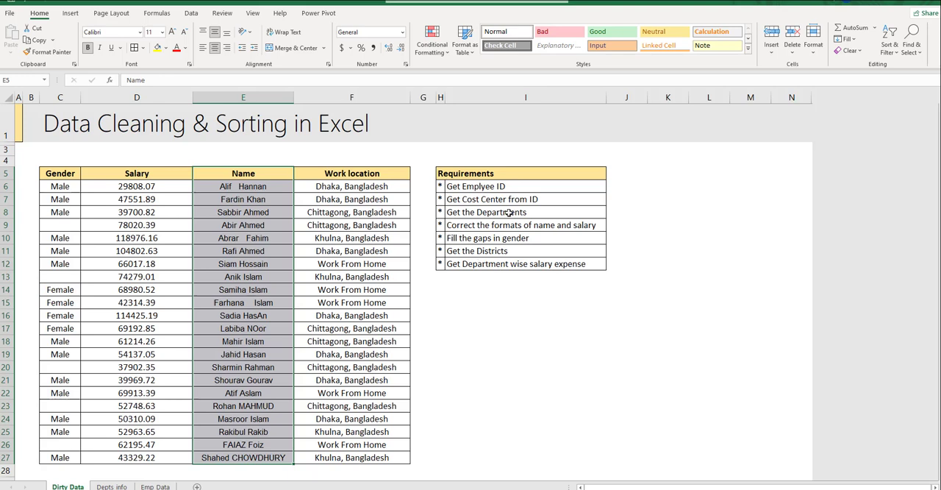
- Examine the Department and Cost Center columns on the Depts info sheet and return to Dirty Data
left_click(111, 486)
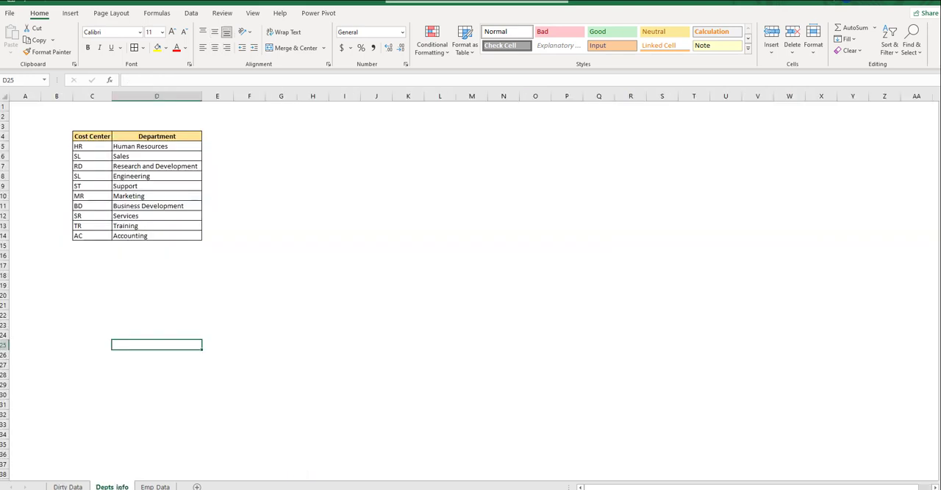
left_click_drag(157, 138, 172, 230)
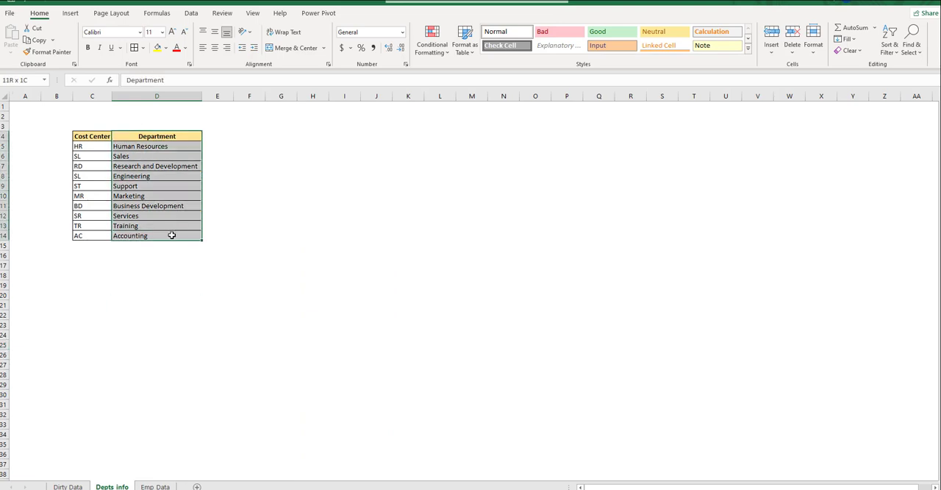
left_click_drag(96, 138, 94, 234)
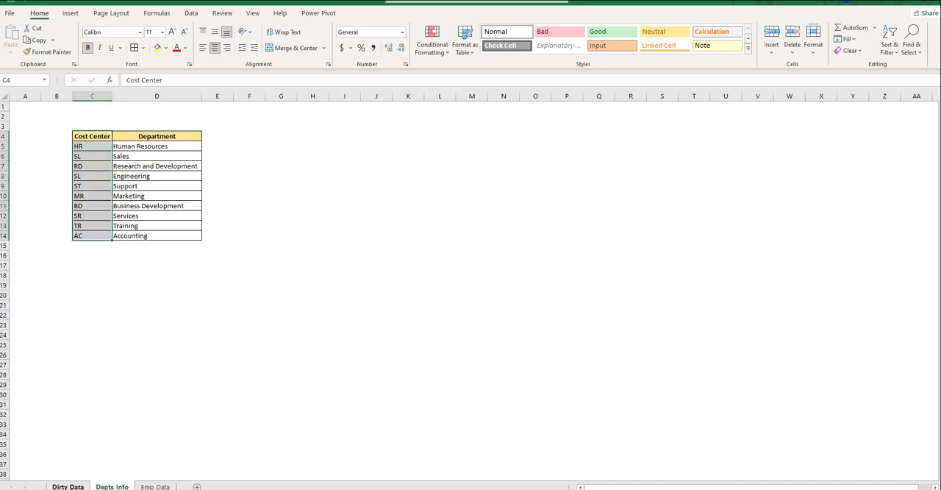
left_click(68, 486)
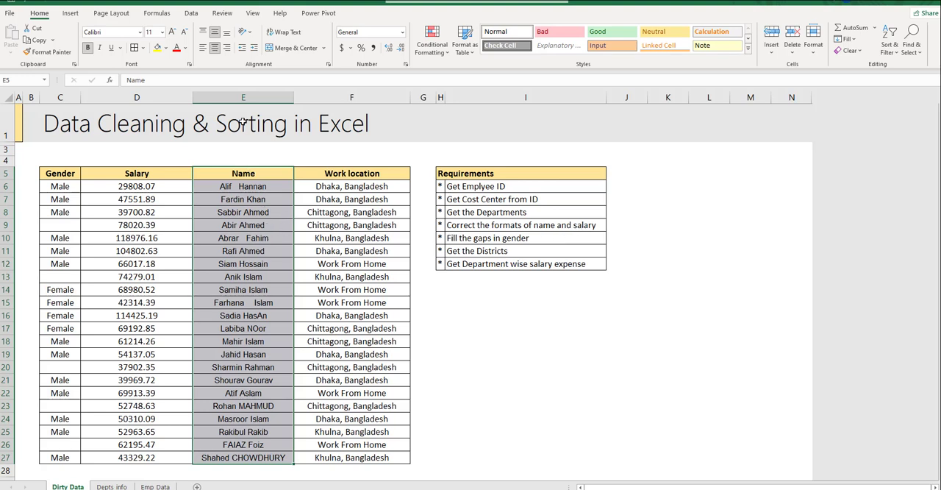
- Inspect the spacing and capitalization in the Name column, and check the Work location column against the district and department salary requirements
left_click(245, 98)
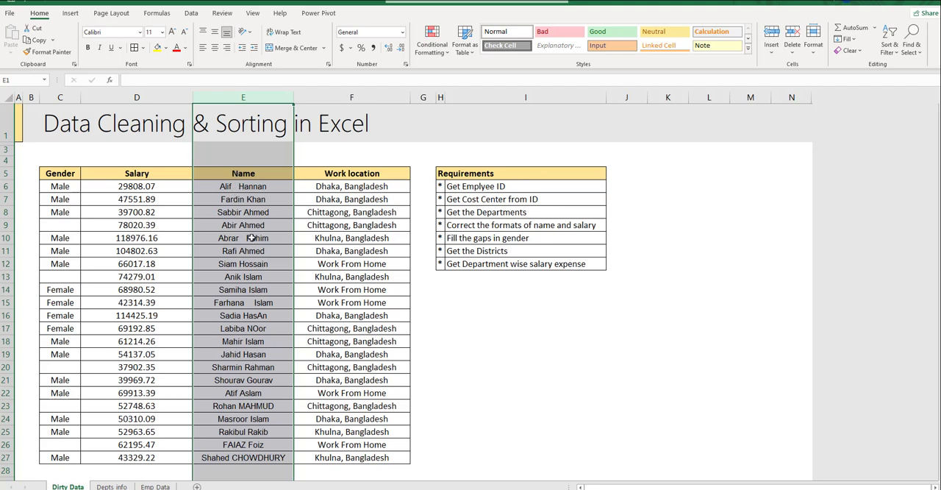
left_click(231, 188)
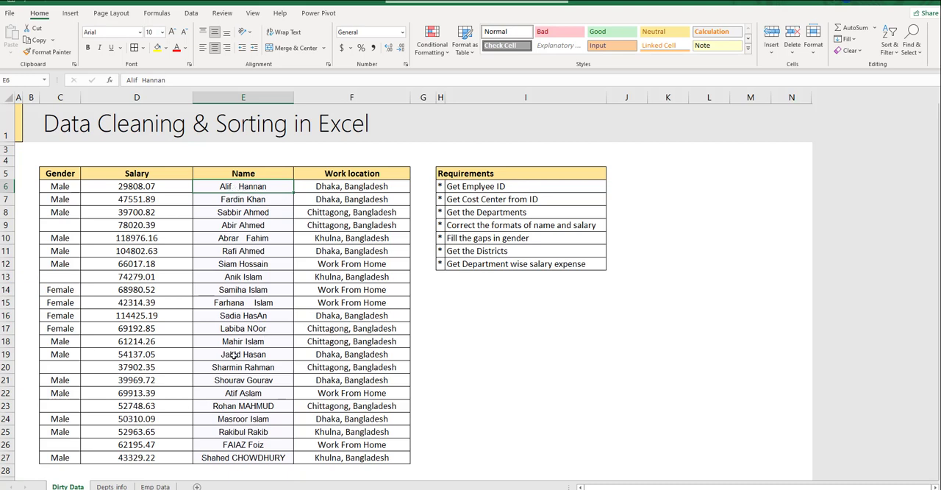
left_click(253, 331)
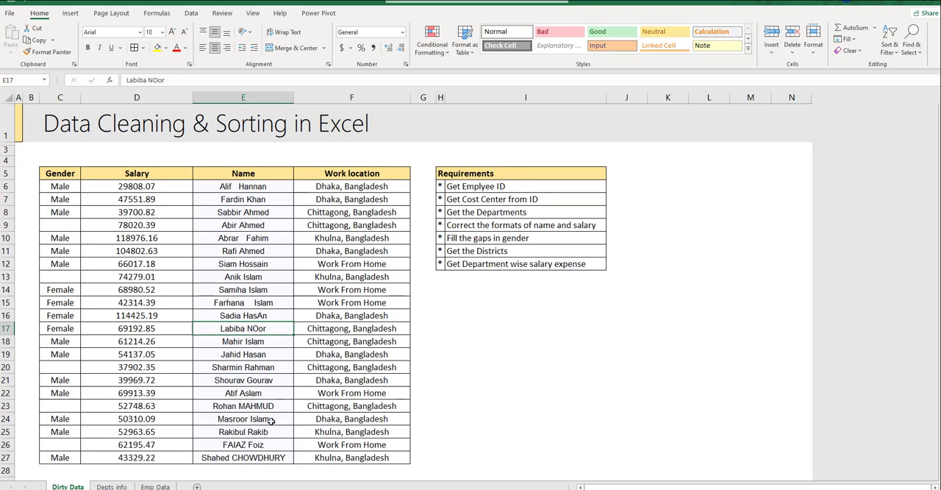
left_click(218, 459)
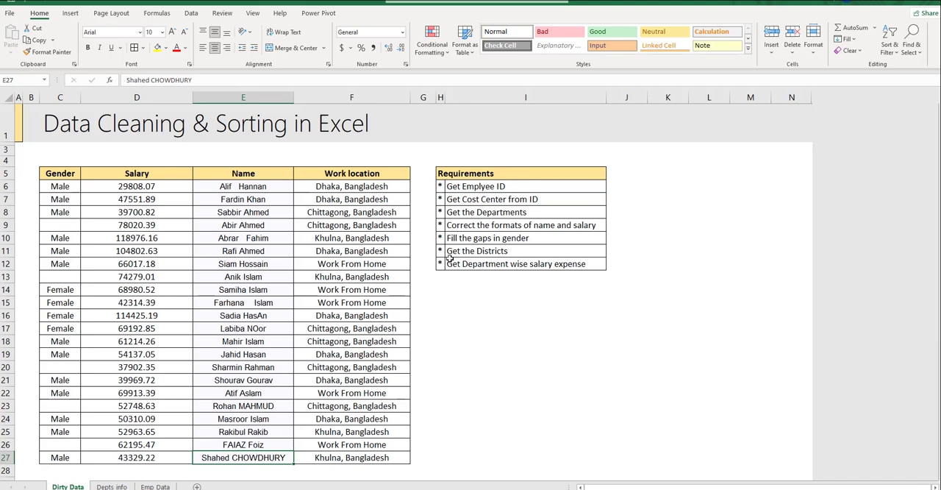
left_click_drag(438, 252, 482, 250)
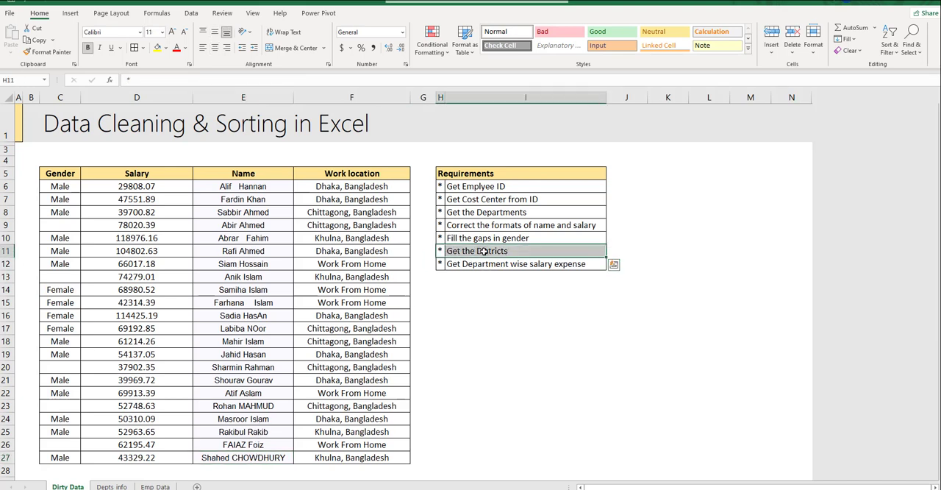
left_click(351, 97)
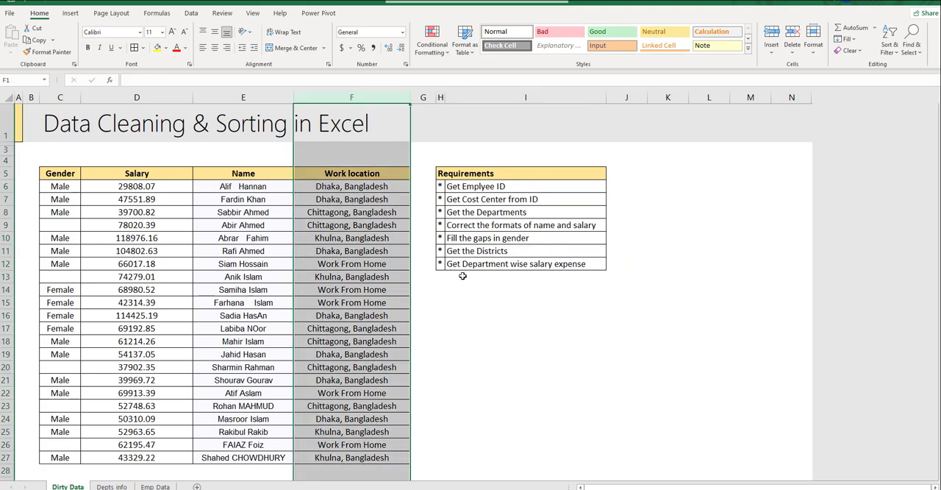
left_click(442, 265)
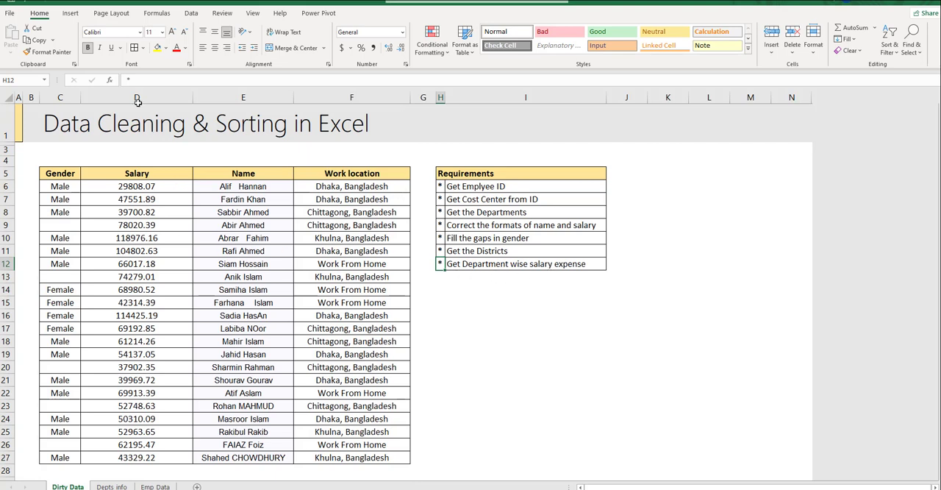
- Insert a new column between Name and Work location and give it the header Name-1
left_click(247, 99)
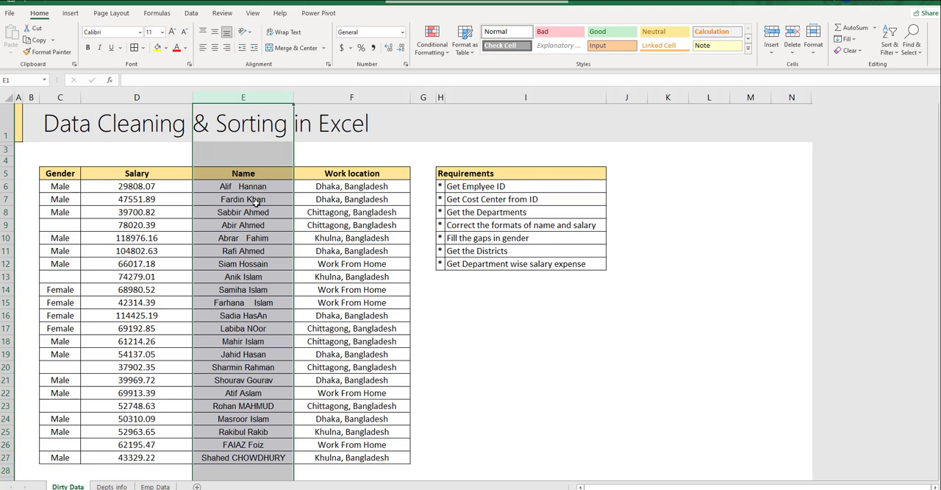
left_click(344, 101)
left_click_drag(344, 101, 401, 98)
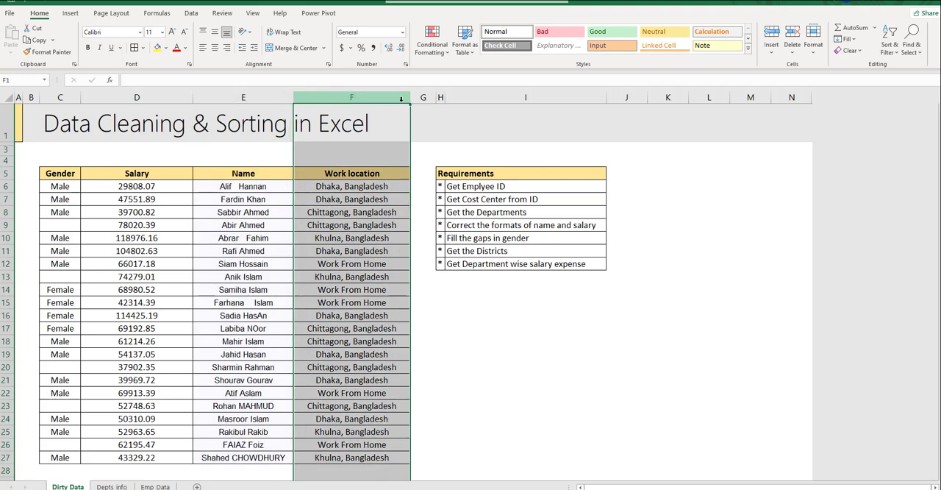
key("ctrl+shift+plus")
key("Down")
key("Down")
key("Down")
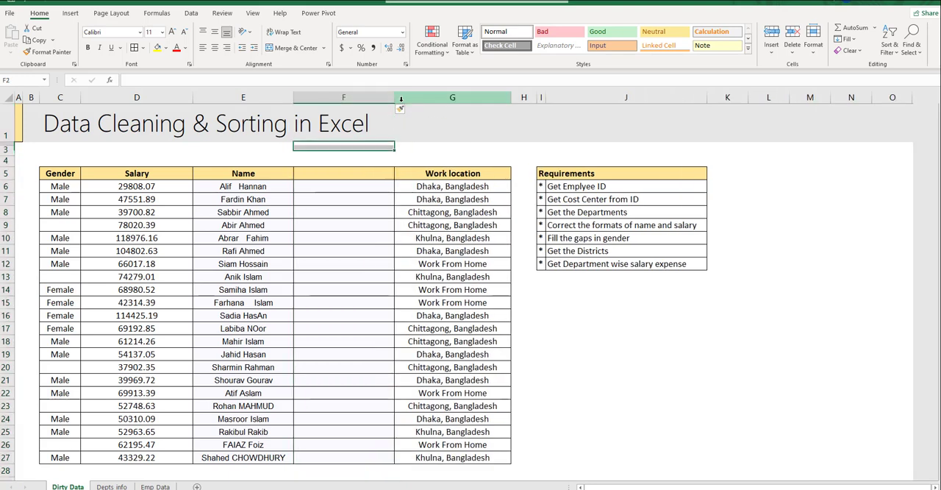
type("Name")
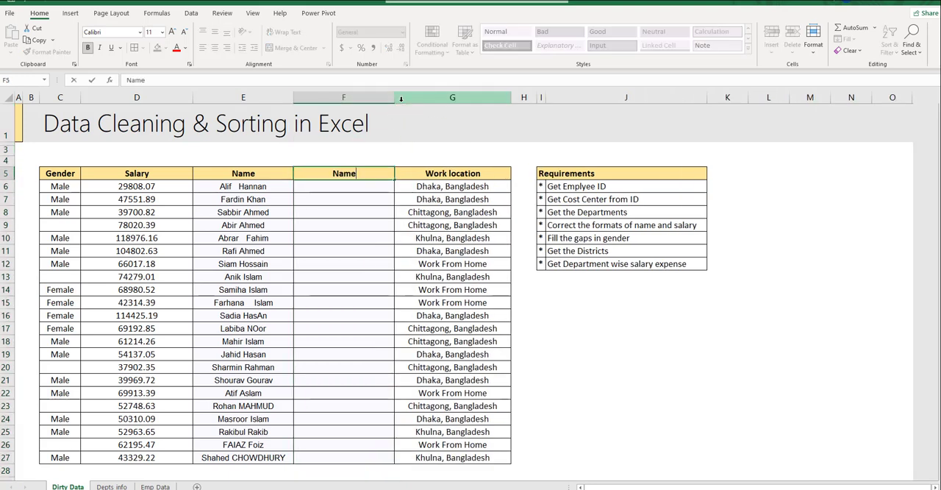
type("-1")
key("Return")
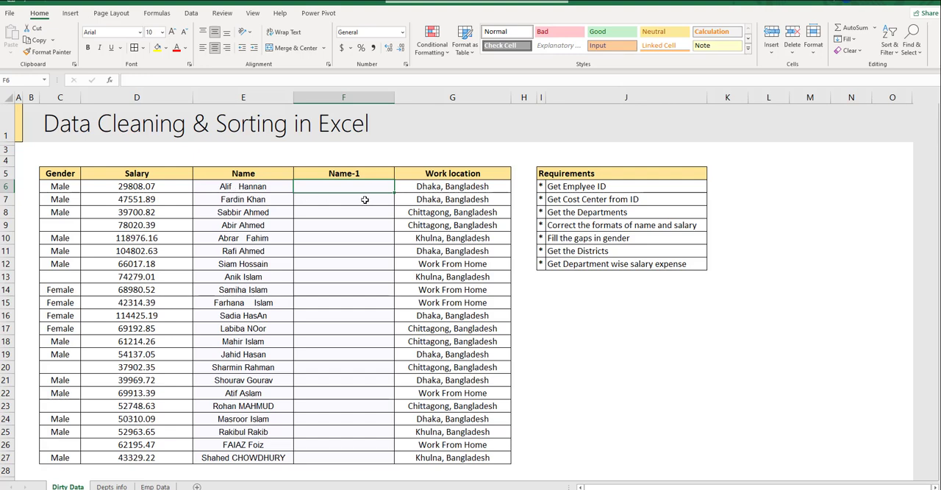
- Enter =TRIM(E6) in the first data cell of the Name-1 column to strip the extra spaces
type("=tr")
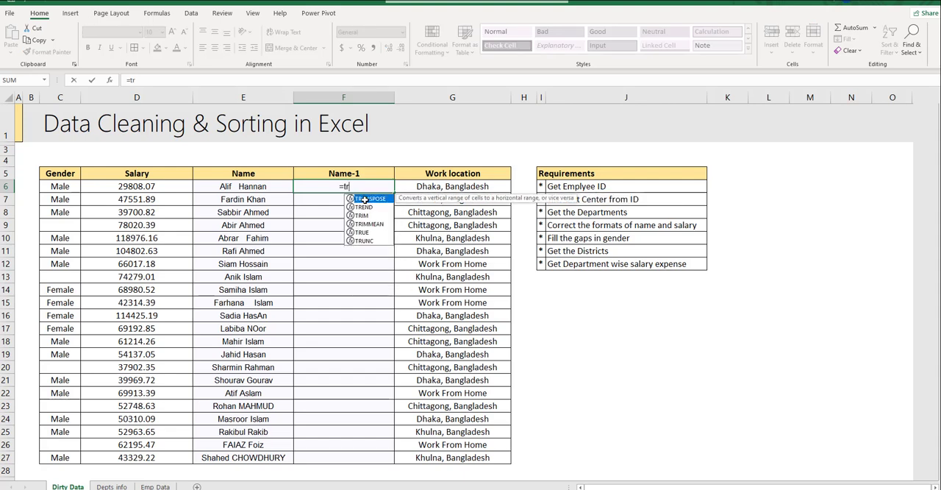
type("im")
double_click(365, 199)
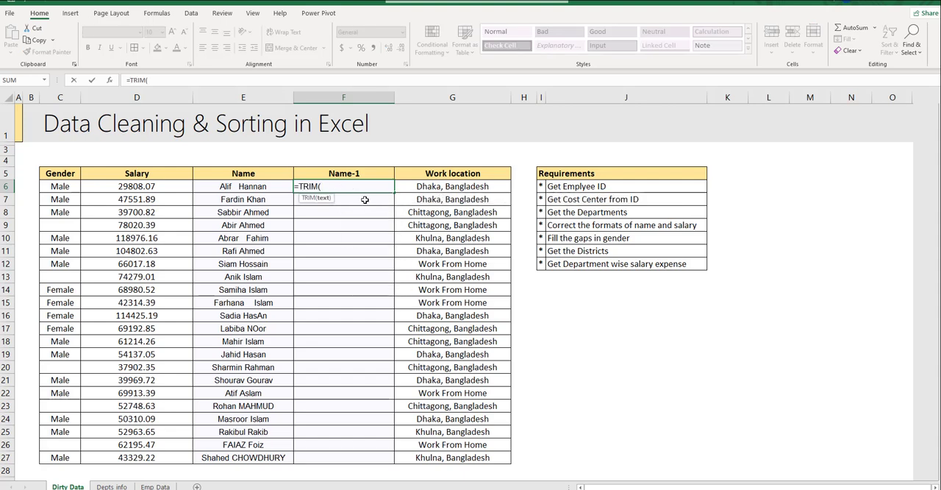
left_click(248, 186)
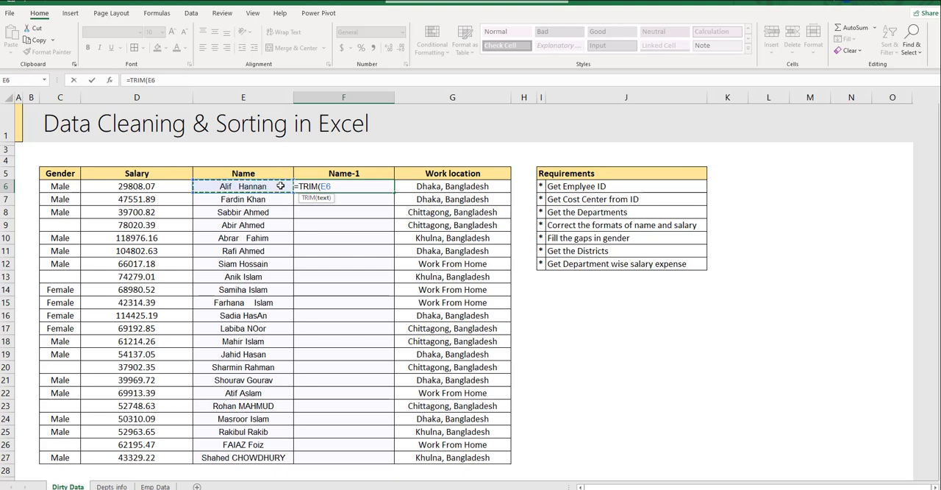
type(")")
key("Return")
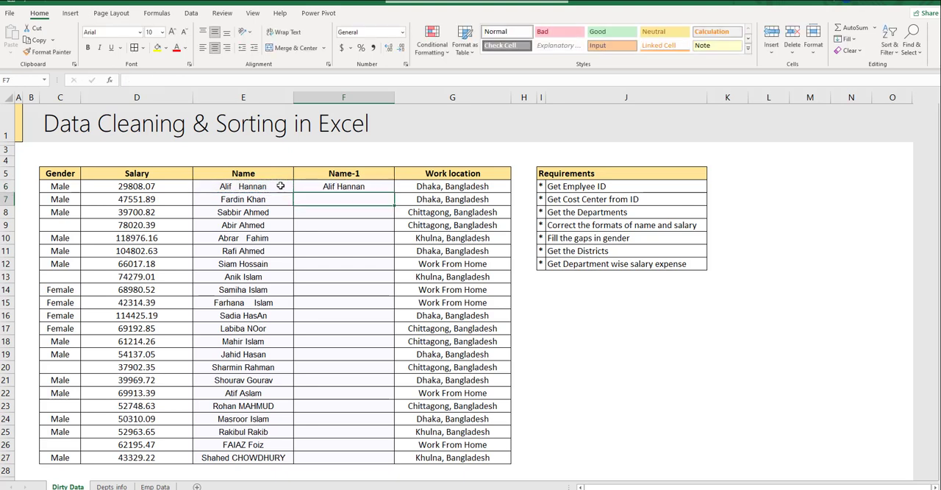
- Copy the TRIM formula from F6 down the Name-1 column through row 27
key("Up")
key("ctrl+c")
key("Left")
key("ctrl+Down")
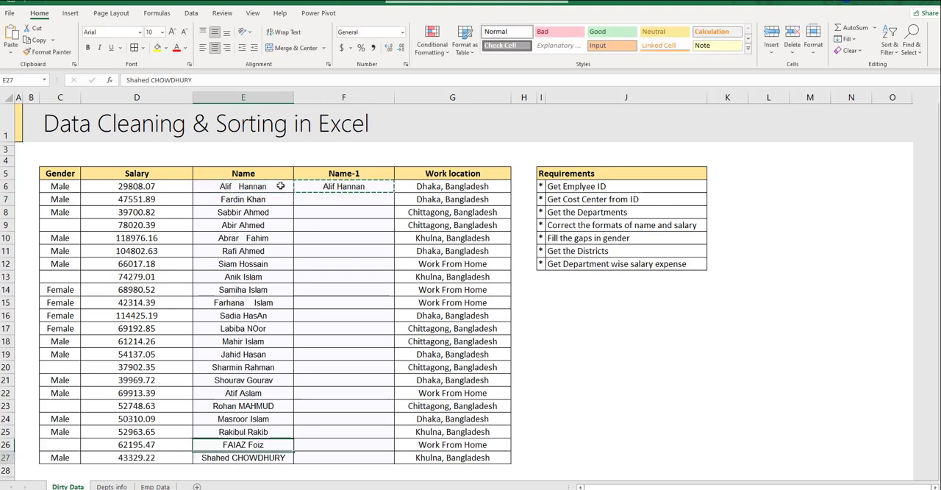
key("Right")
key("ctrl+v")
key("ctrl+shift+Up")
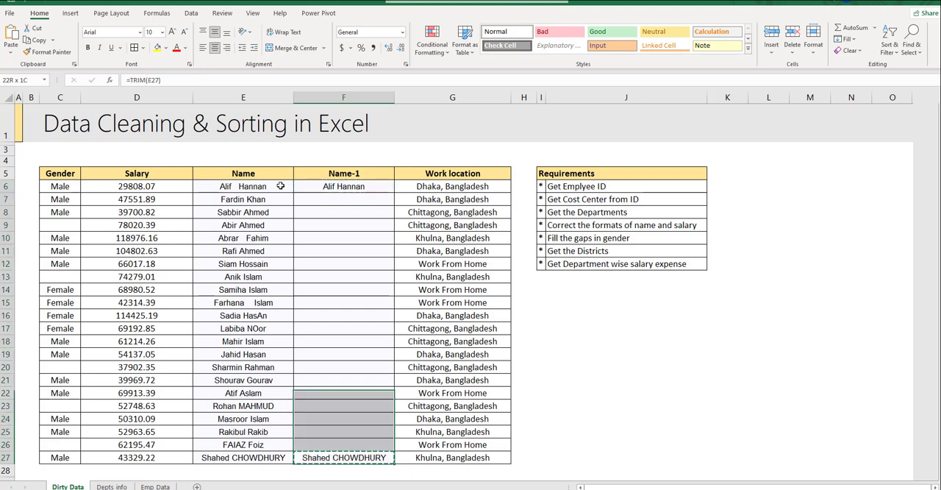
key("ctrl+v")
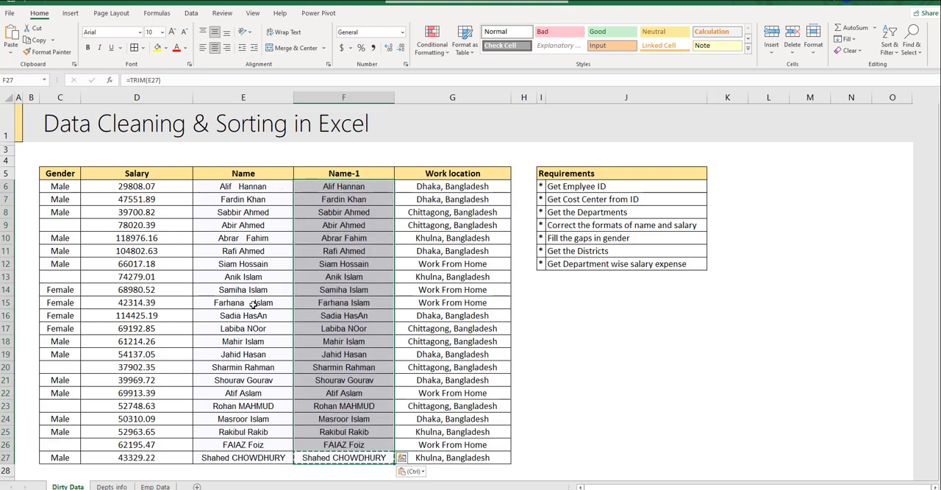
- Compare the spacing of the row 15 name in Name and Name-1, and check the capitalization of the last names in Name-1
double_click(250, 303)
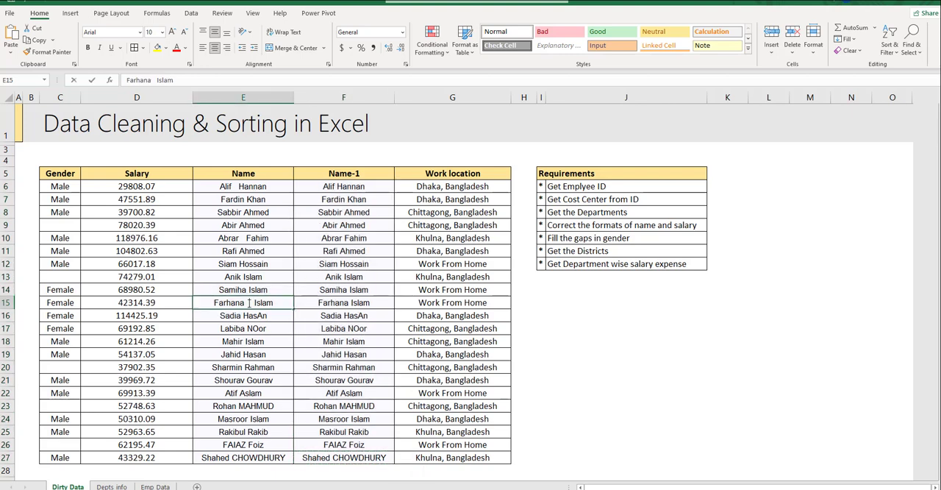
left_click(357, 302)
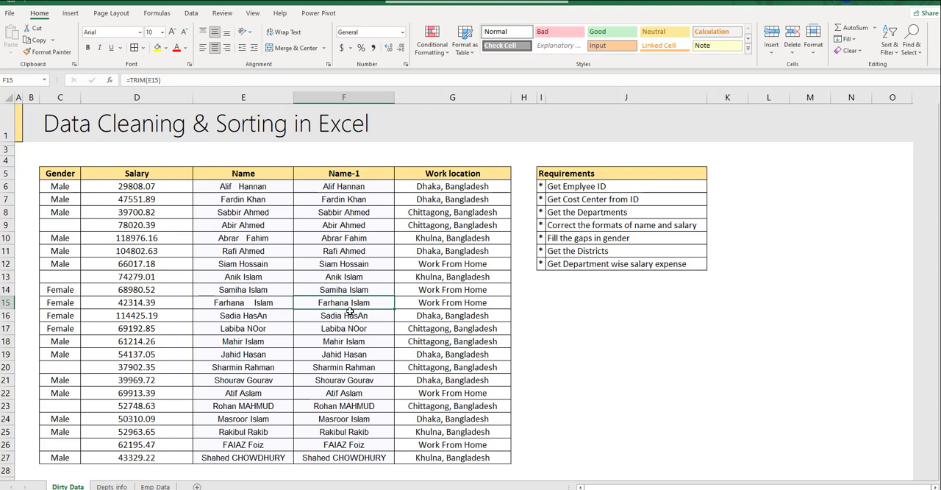
left_click(323, 460)
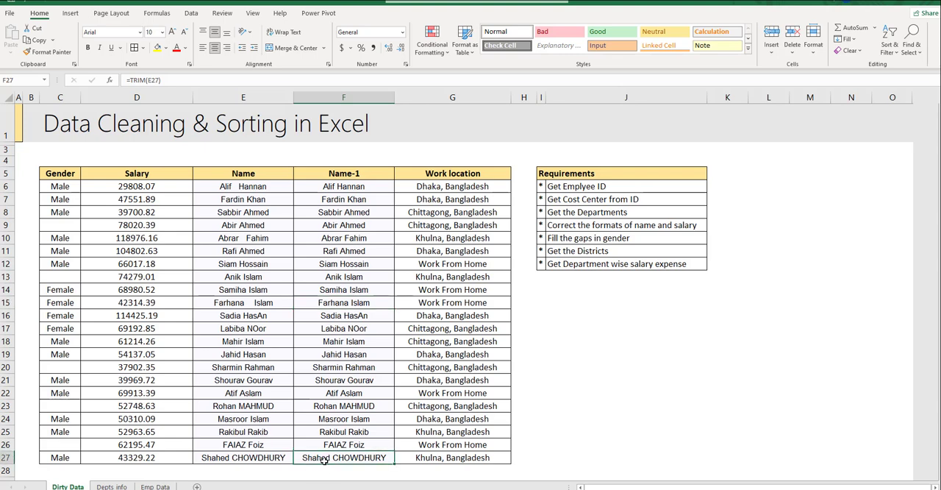
left_click(340, 445)
left_click(343, 433)
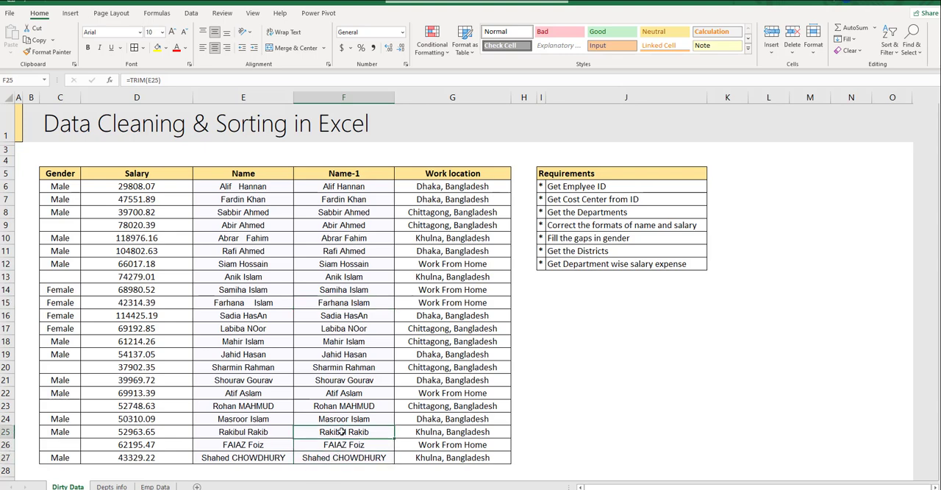
- Wrap the F6 formula in PROPER so it reads =PROPER(TRIM(E6))
left_click(351, 187)
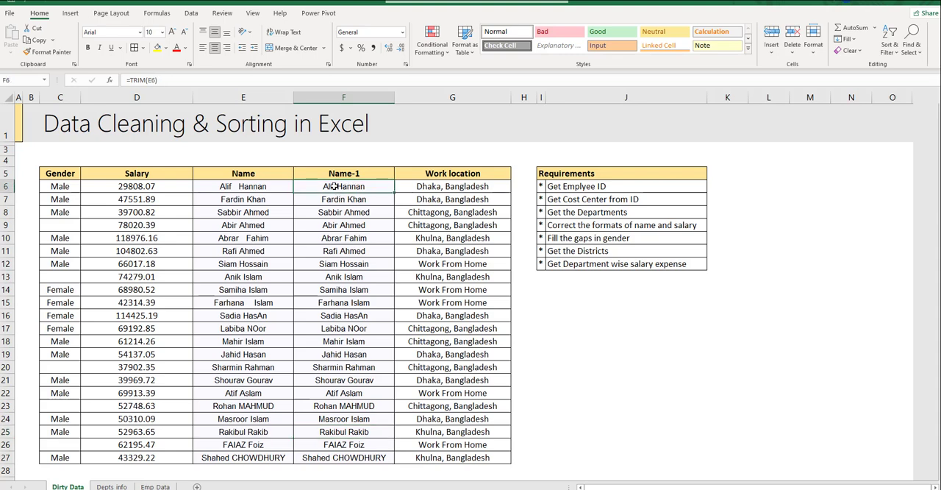
left_click(130, 80)
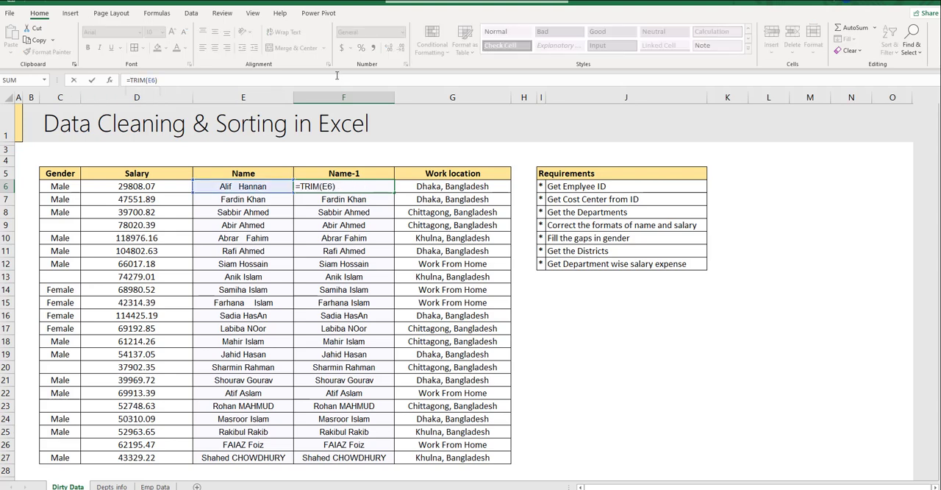
type("proper")
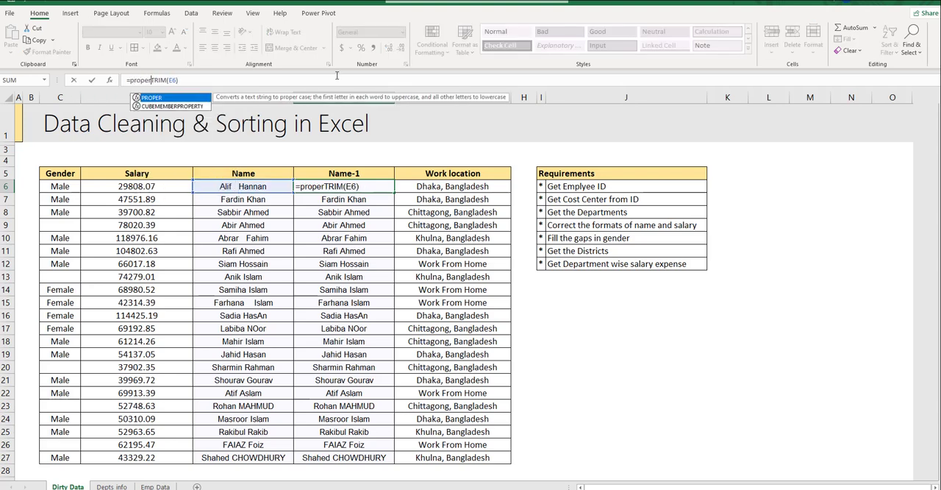
key("Tab")
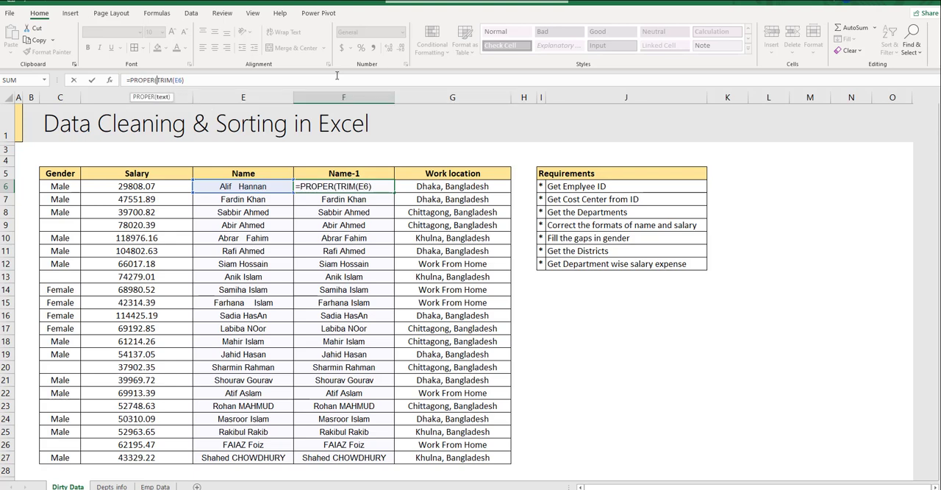
left_click(382, 186)
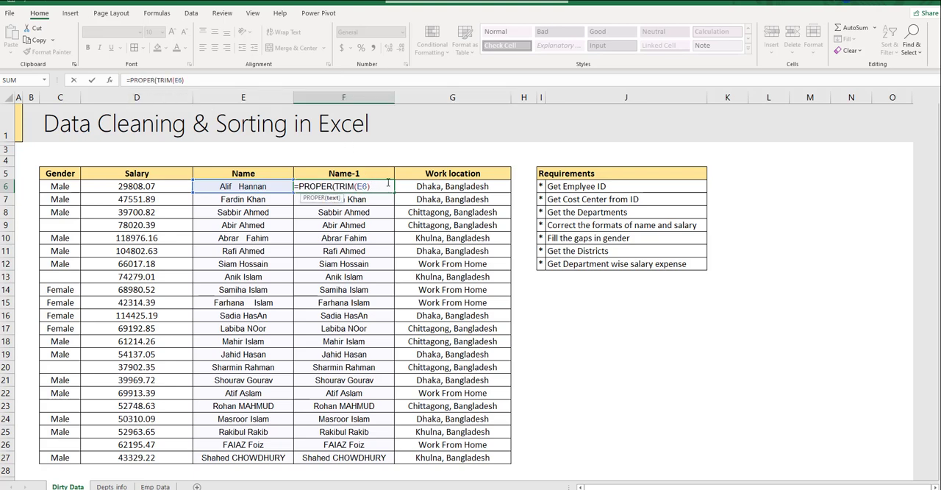
type(")")
key("ctrl+Return")
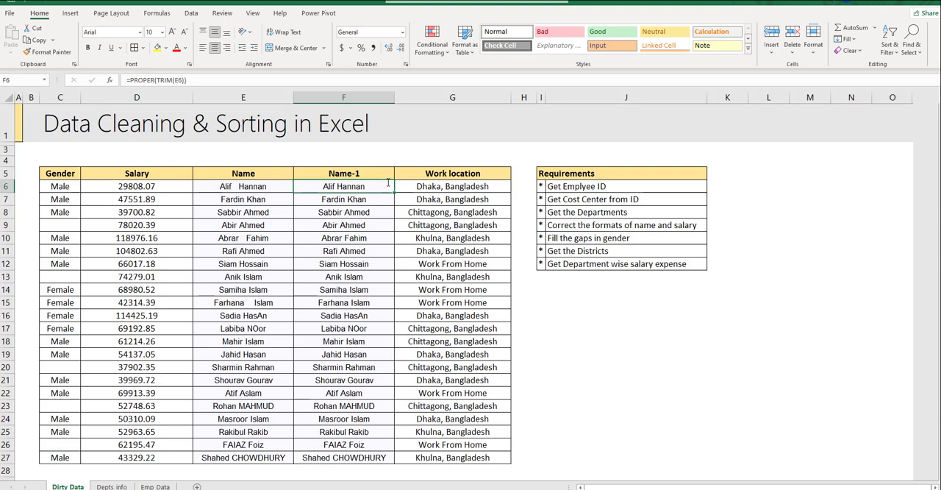
- Copy the PROPER and TRIM formula from F6 over the remaining Name-1 cells, F7 to F27
key("ctrl+c")
key("Down")
key("ctrl+shift+Down")
key("ctrl+v")
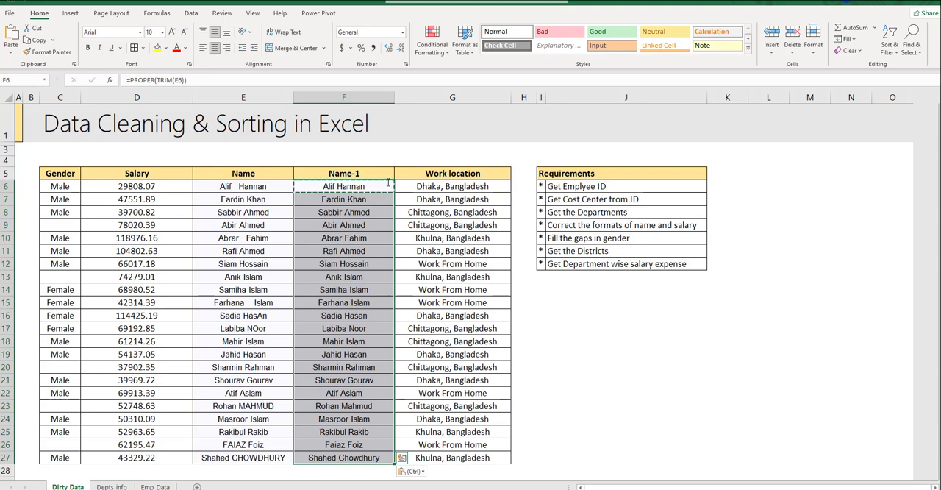
- Replace the Name-1 formulas in F6:F27 with their values using Paste Special Values
left_click(388, 183)
key("ctrl+shift+Down")
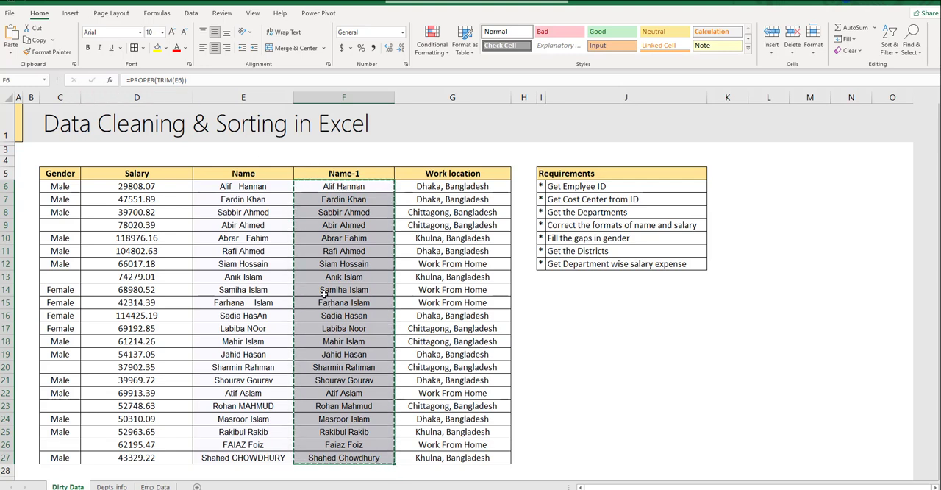
left_click(9, 56)
left_click(28, 179)
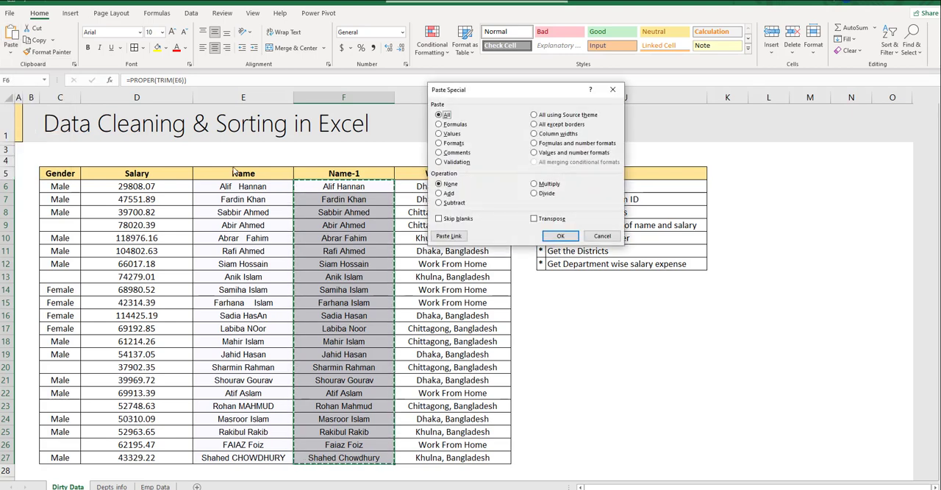
left_click(451, 134)
left_click(561, 235)
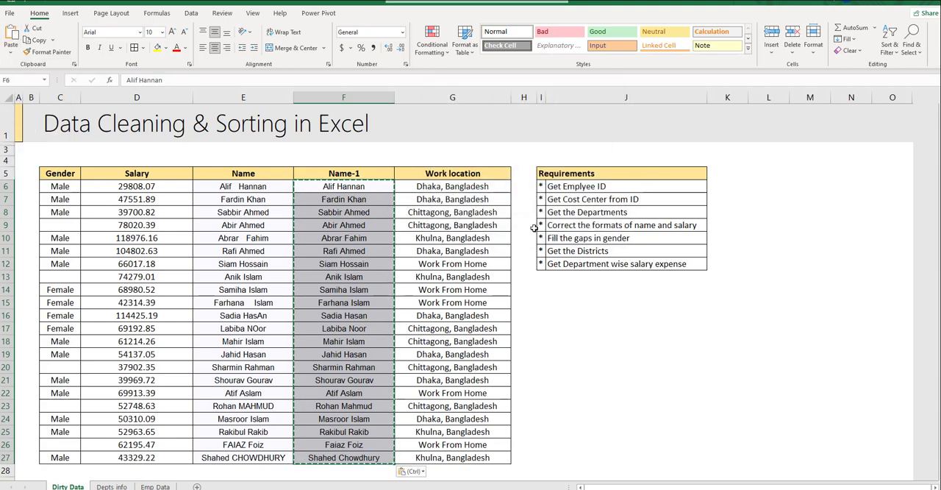
- Delete the original Name column E, keeping the cleaned Name-1 column
left_click(345, 209)
left_click(261, 188)
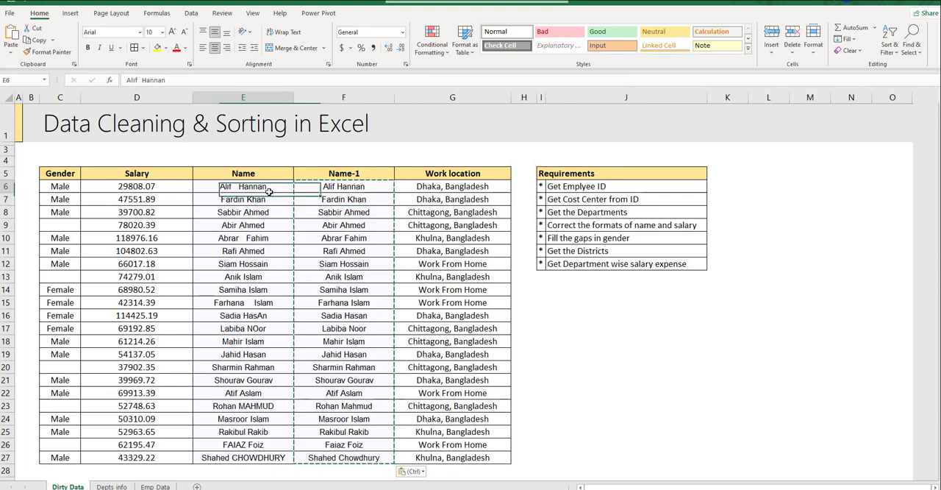
left_click(247, 98)
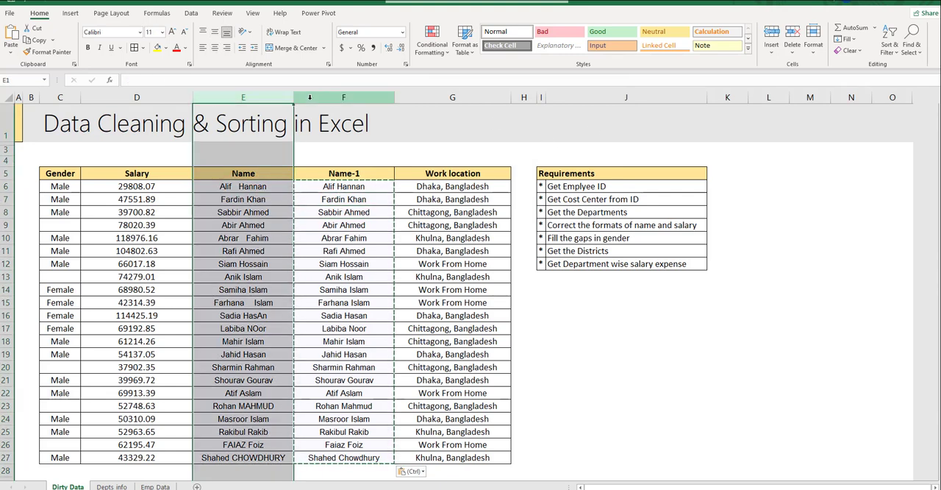
key("ctrl+minus")
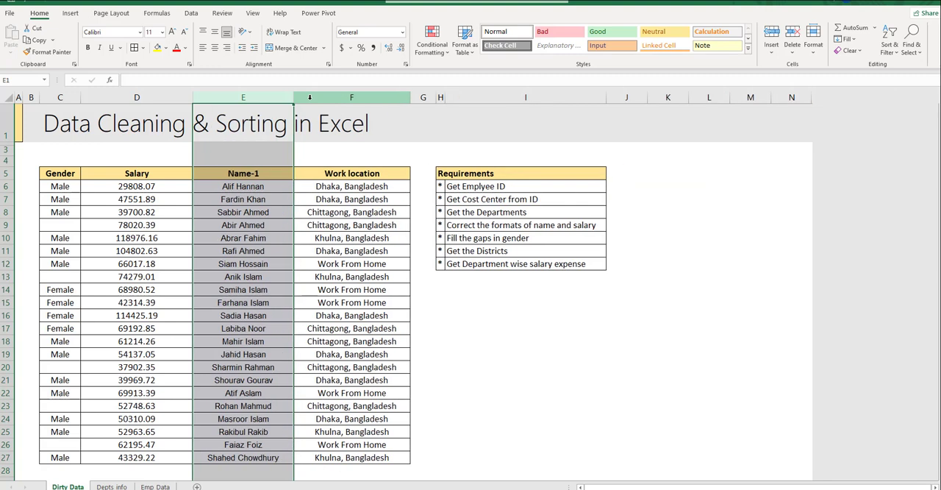
- Rename the Name-1 header to Name
key("Down")
key("Down")
key("Down")
key("Down")
key("F2")
key("BackSpace")
key("BackSpace")
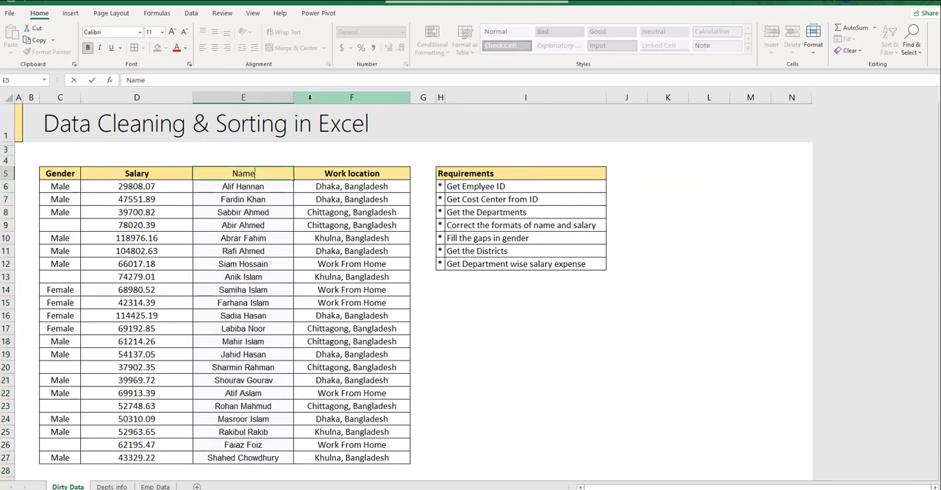
key("ctrl+Return")
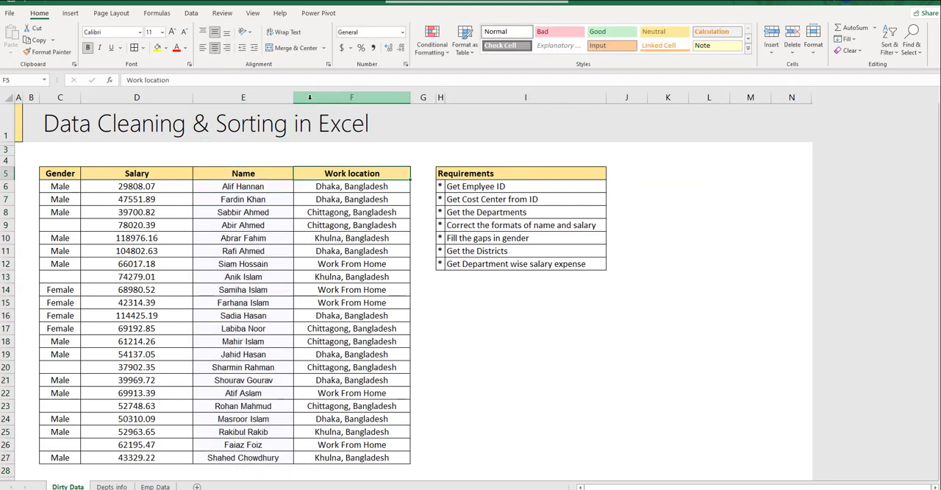
- Insert a new column between Name and Work location and give it the header EMP-ID
key("Down")
key("ctrl+shift+Down")
key("Up")
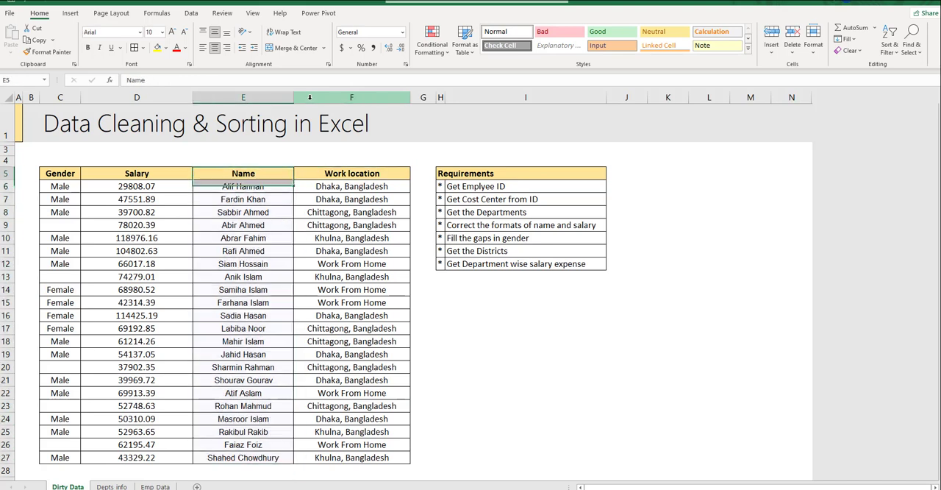
left_click(310, 97)
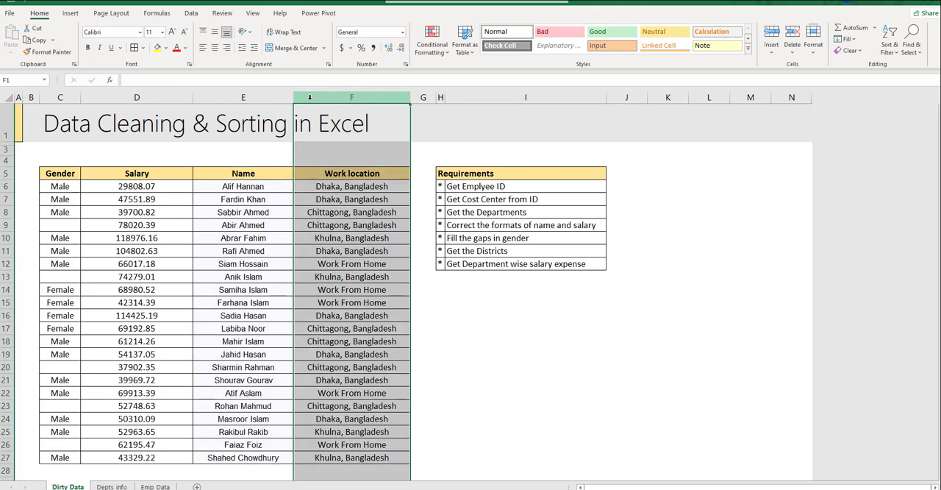
key("ctrl+shift+plus")
left_click(346, 168)
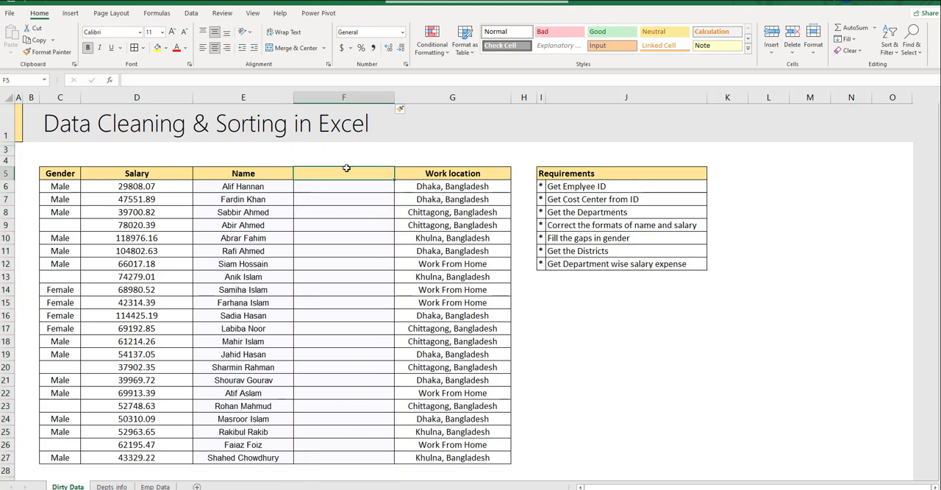
type("EMP")
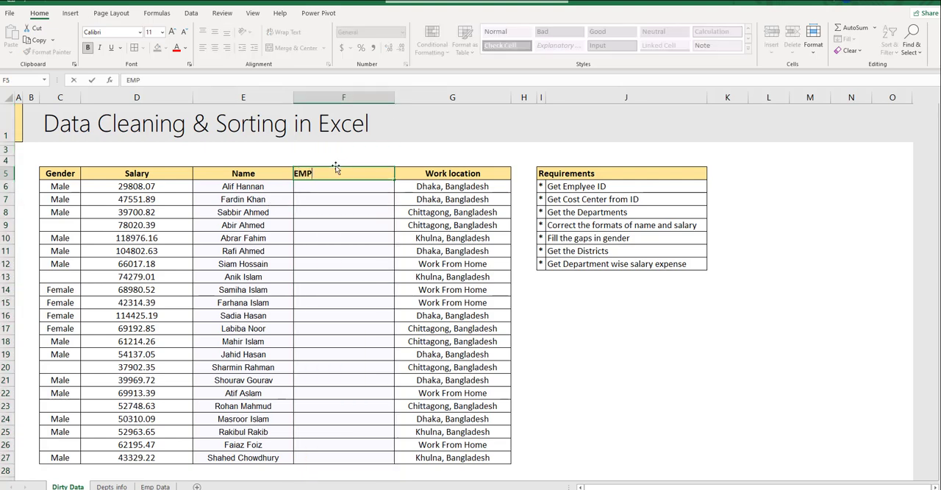
type("-ID")
key("Return")
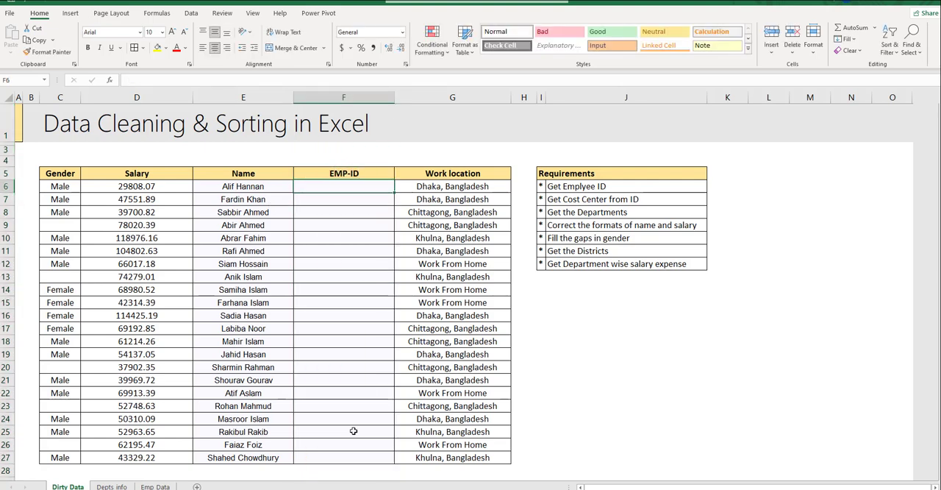
- Check the Emp ID and Name columns on the Emp Data sheet against the names on Dirty Data, glancing at Depts info
left_click(155, 485)
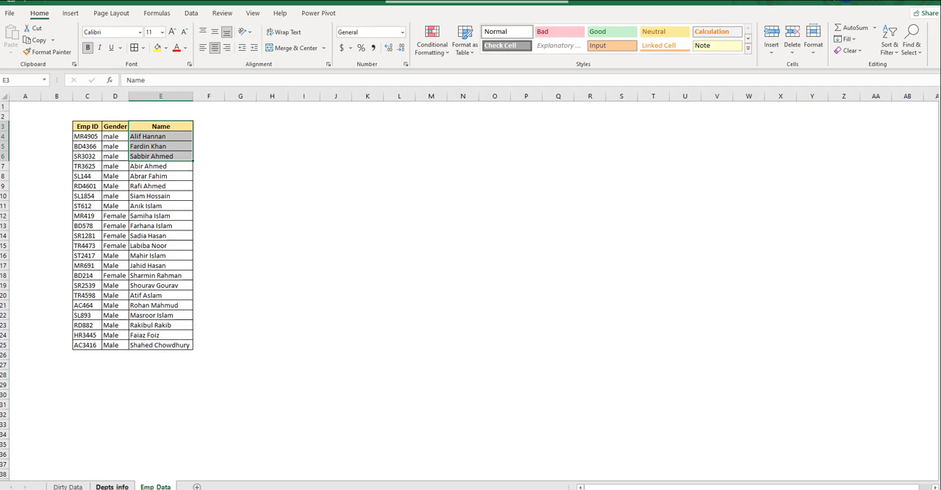
left_click(111, 486)
left_click(68, 486)
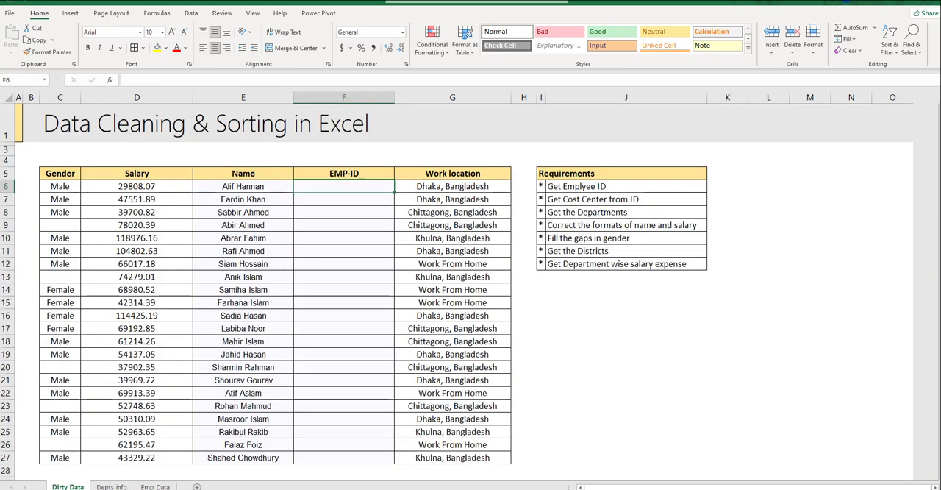
left_click(155, 486)
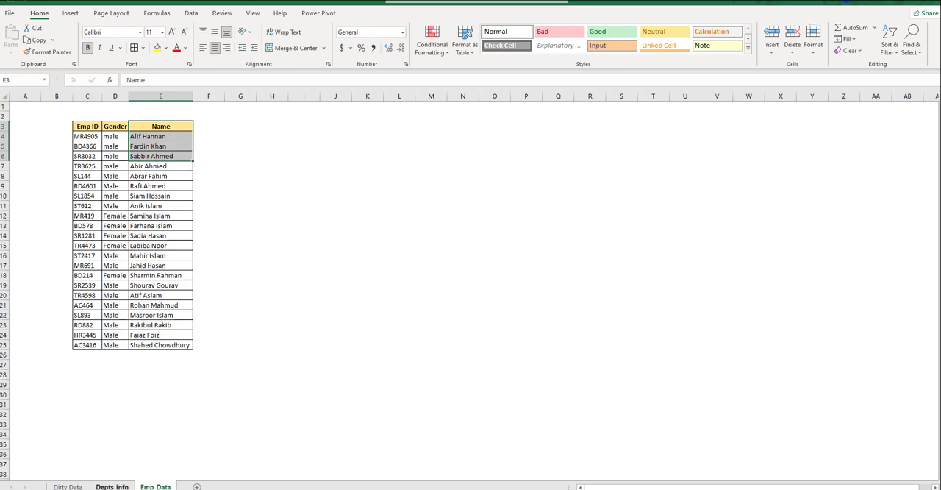
left_click(68, 487)
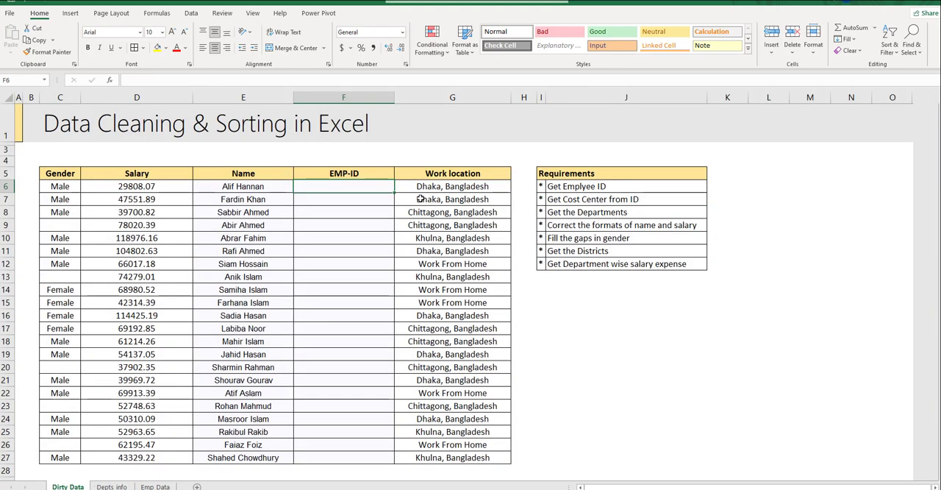
- Begin an INDEX formula in the first EMP-ID cell, F6, using the absolute Emp ID range Emp_Data!$C$4:$C$25 as the array
left_click(245, 187)
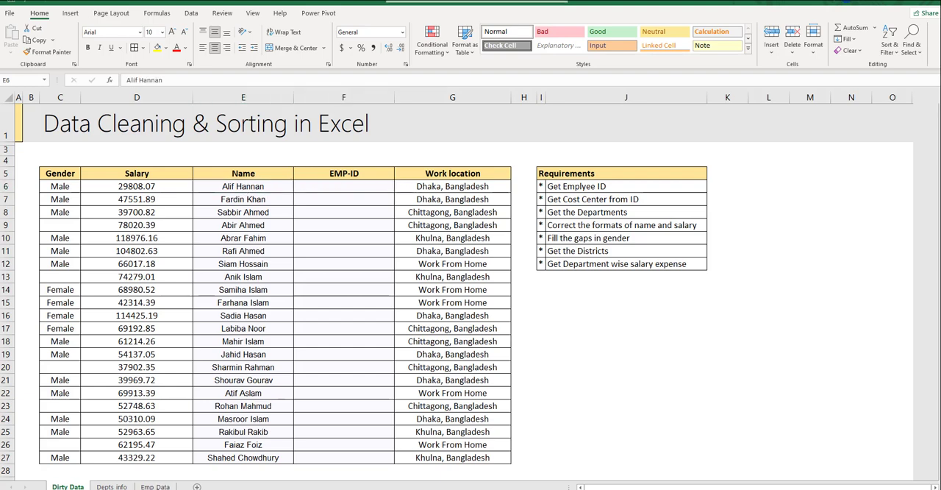
left_click(155, 486)
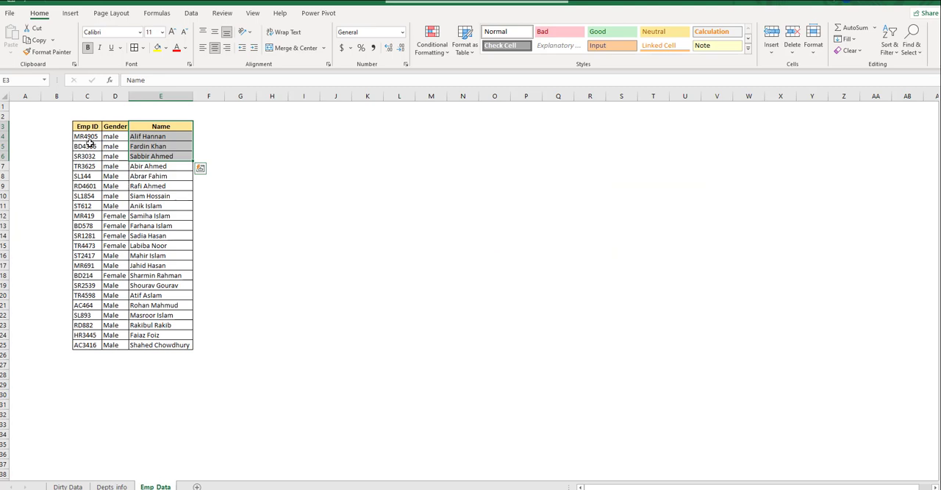
left_click(68, 486)
left_click(349, 187)
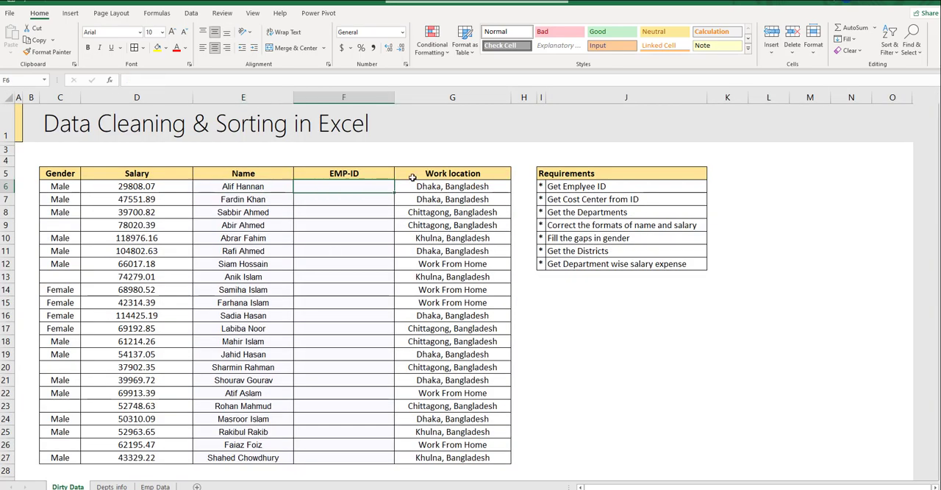
type("=ind")
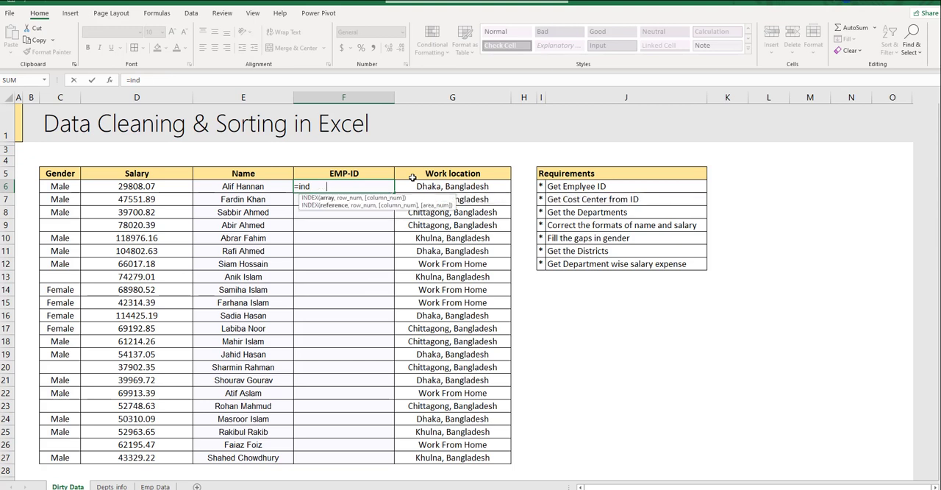
key("Tab")
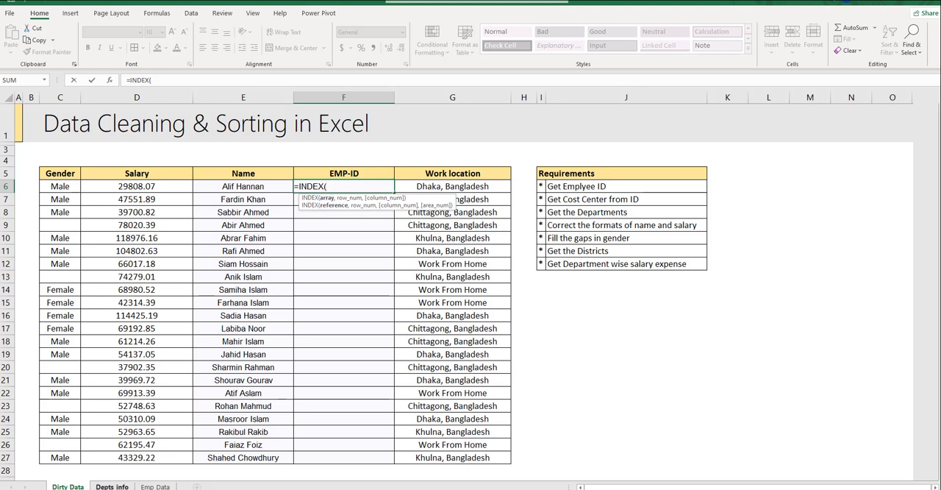
left_click(155, 486)
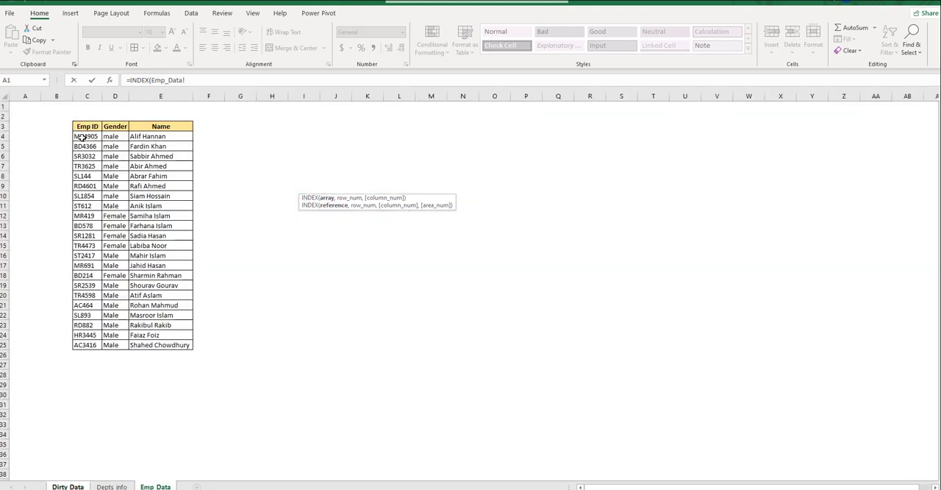
left_click_drag(83, 137, 78, 343)
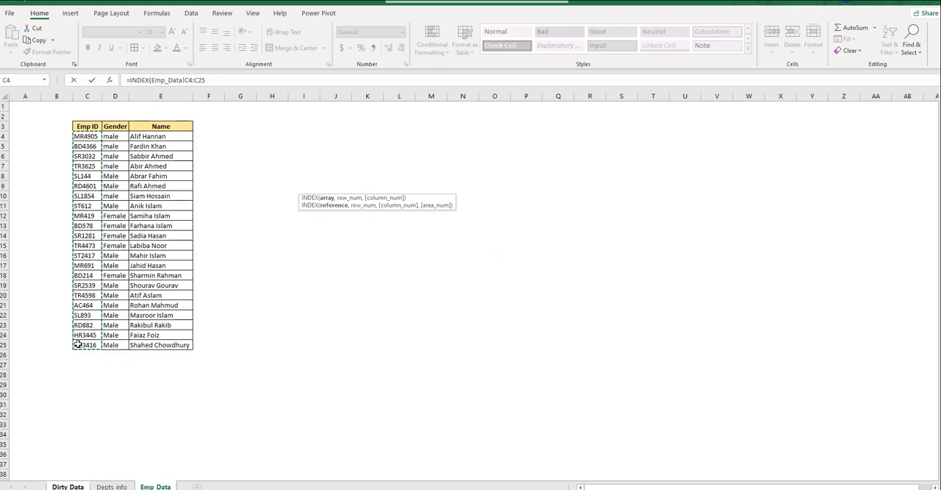
key("F4")
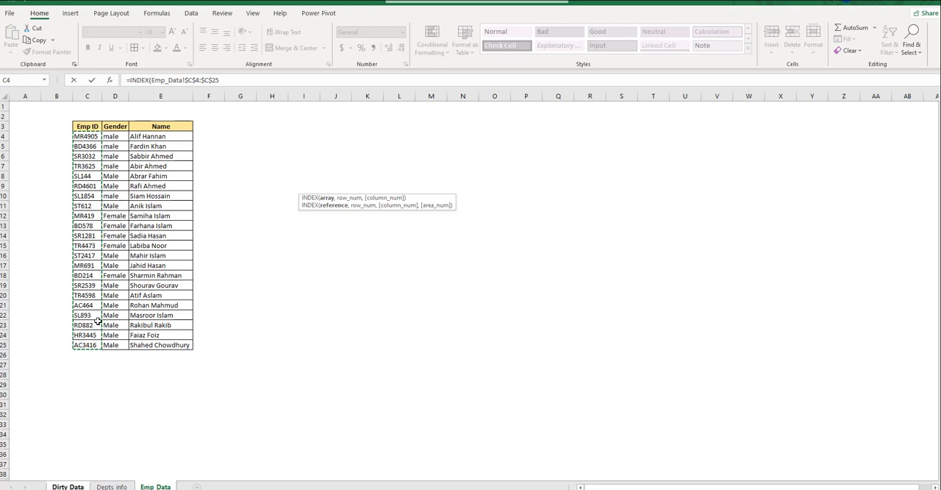
type(",")
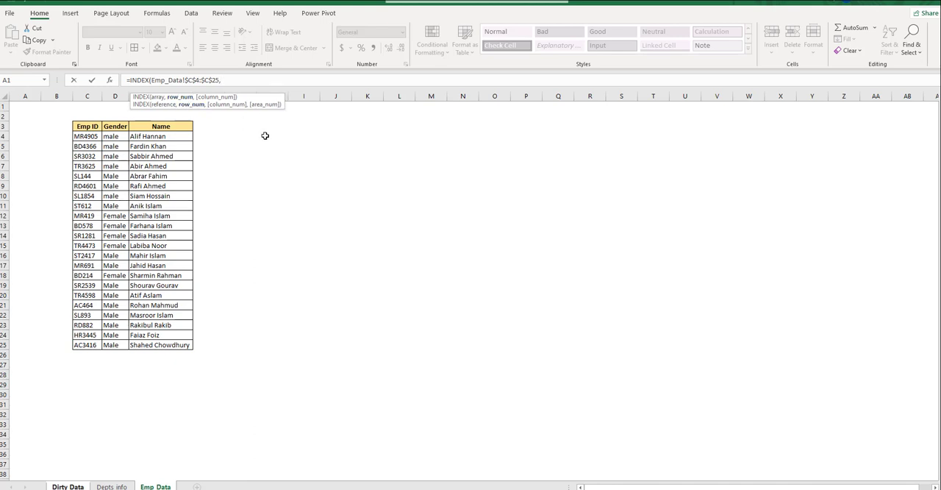
type("MATCH(")
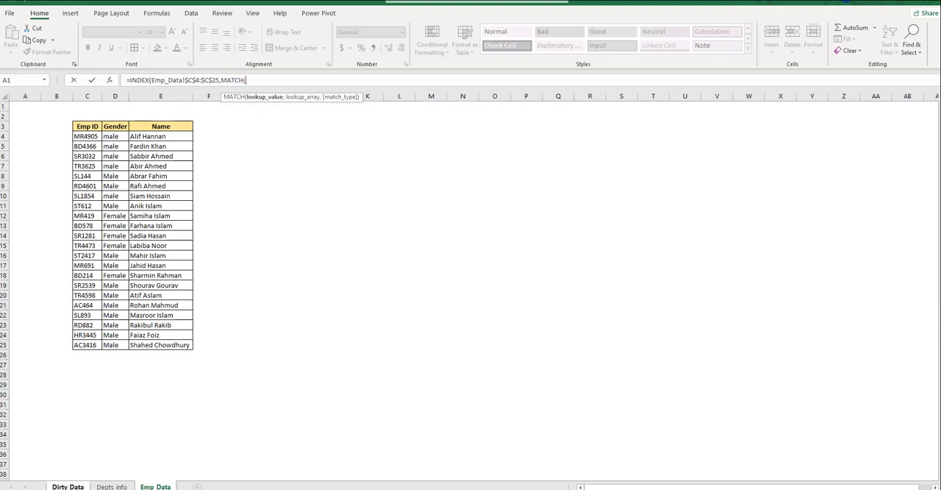
- Nest a MATCH function as the row number, with the first employee's name cell 'Dirty Data'!E6 as the lookup value
left_click(59, 485)
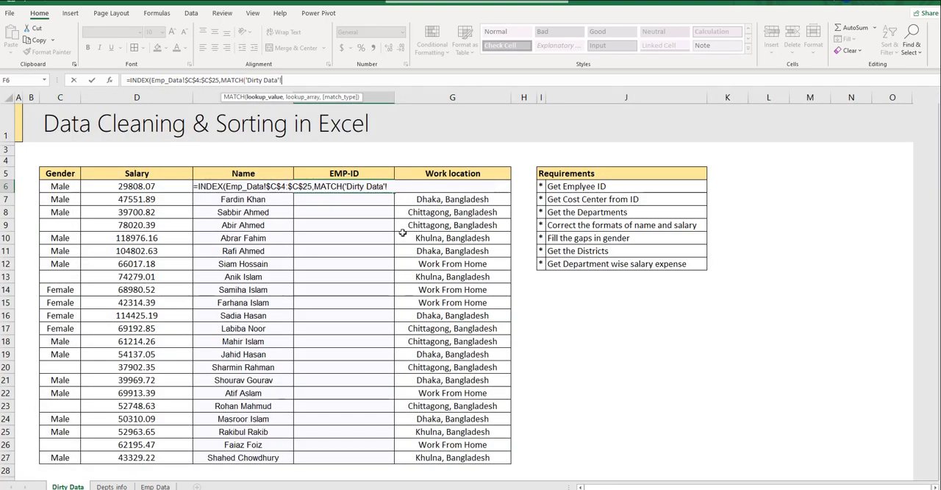
left_click(236, 199)
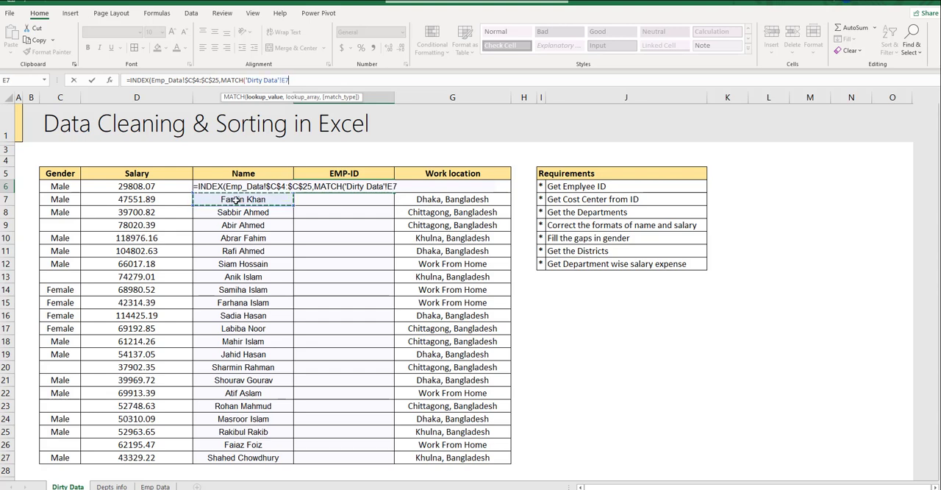
key("Up")
type(",")
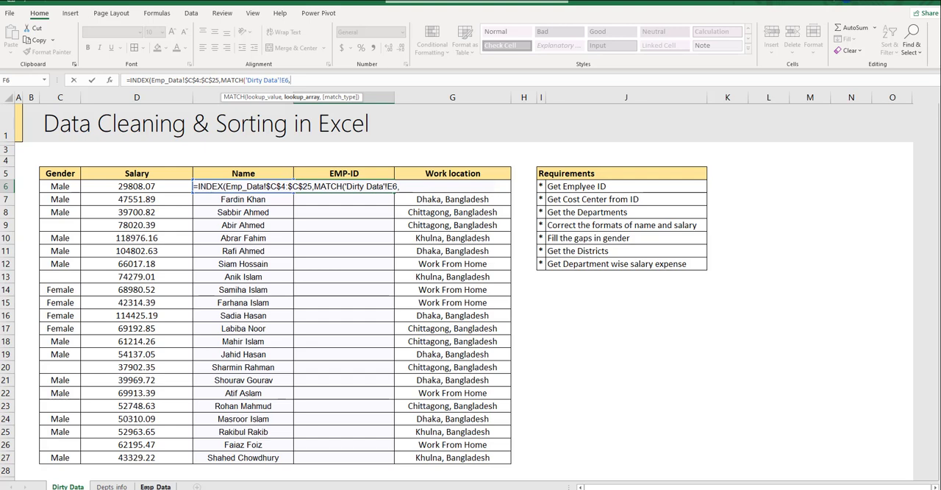
- Complete the MATCH with the absolute lookup range Emp_Data!$E$4:$E$25 and exact match 0, and enter the finished formula
left_click(155, 486)
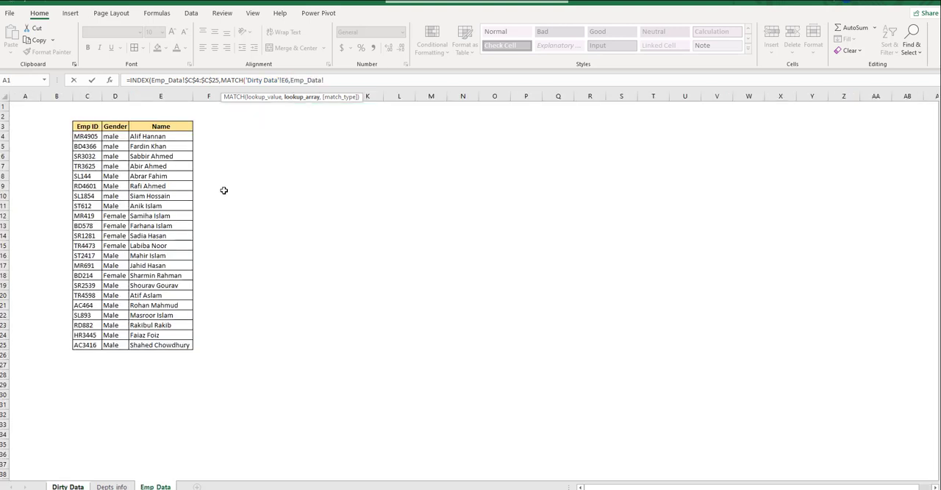
left_click(161, 136)
key("ctrl+shift+Down")
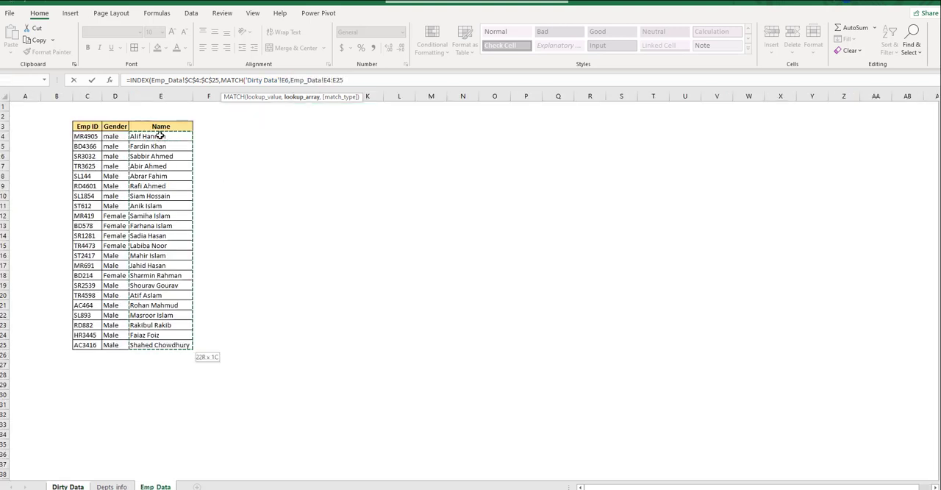
key("F4")
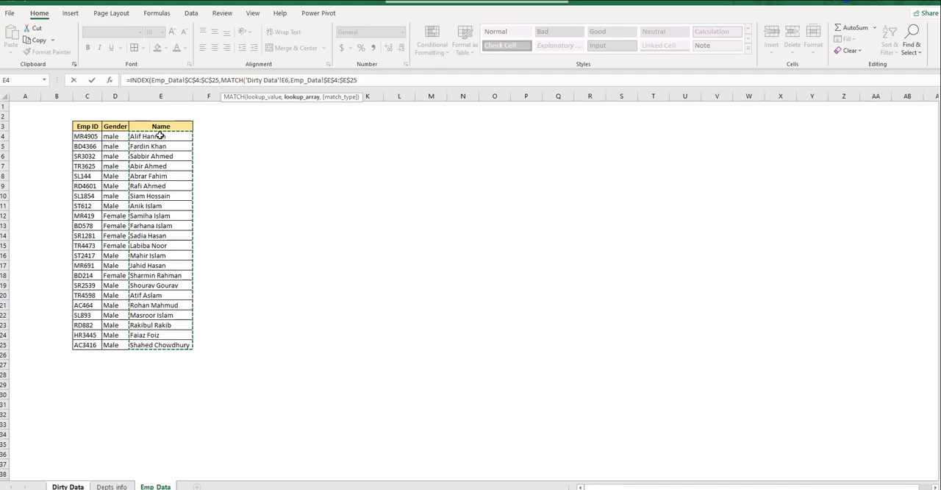
type(",")
key("Down")
key("Tab")
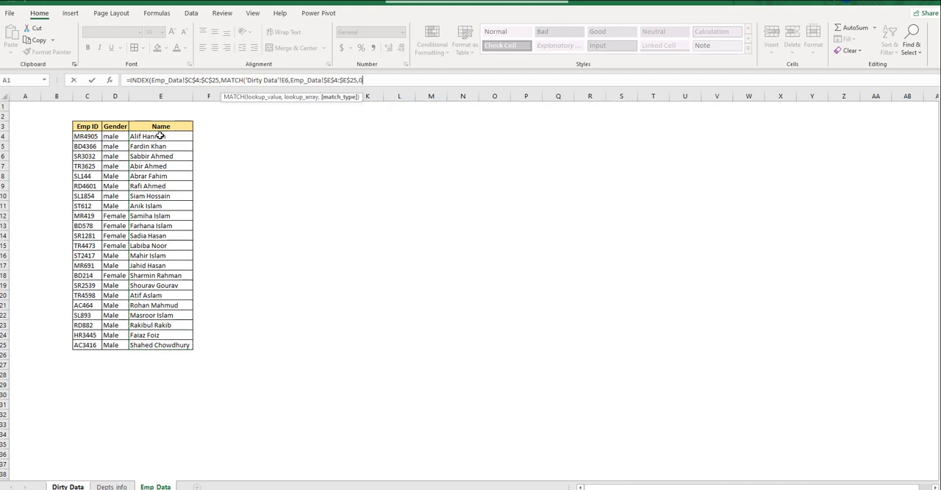
type("))")
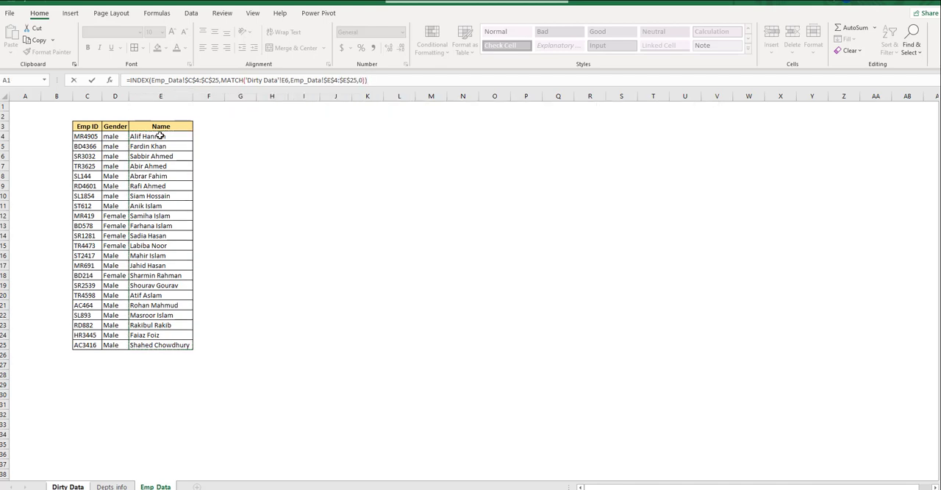
key("Return")
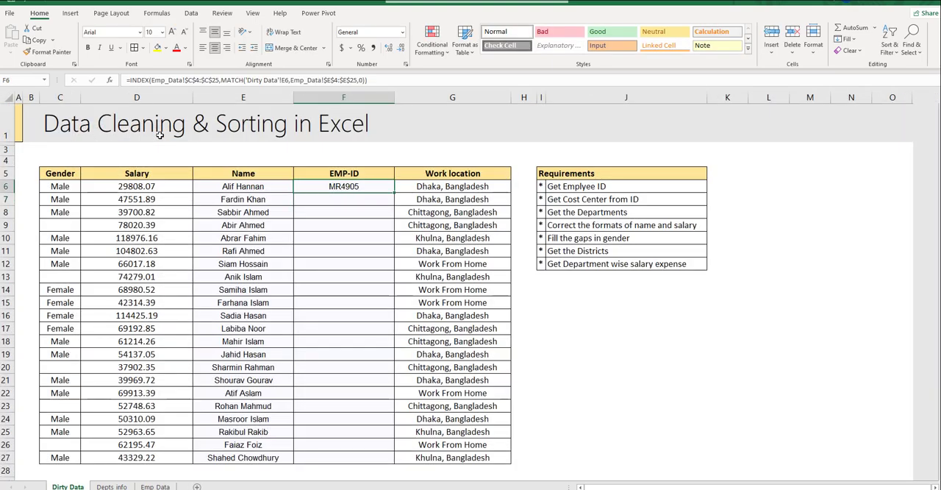
- Copy the EMP-ID formula from F6 down through F27 for all employees
key("ctrl+c")
key("Left")
key("ctrl+Down")
key("Right")
key("ctrl+v")
key("ctrl+c")
key("ctrl+Up")
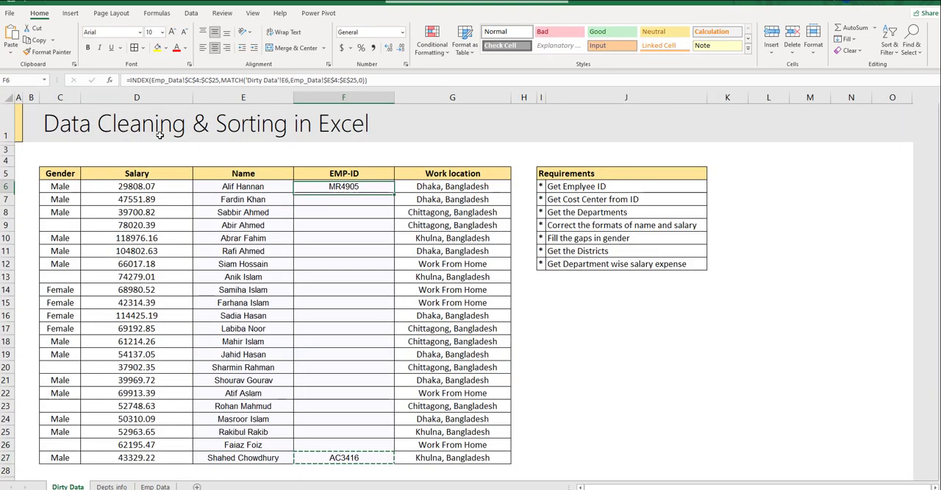
key("ctrl+shift+Down")
key("ctrl+v")
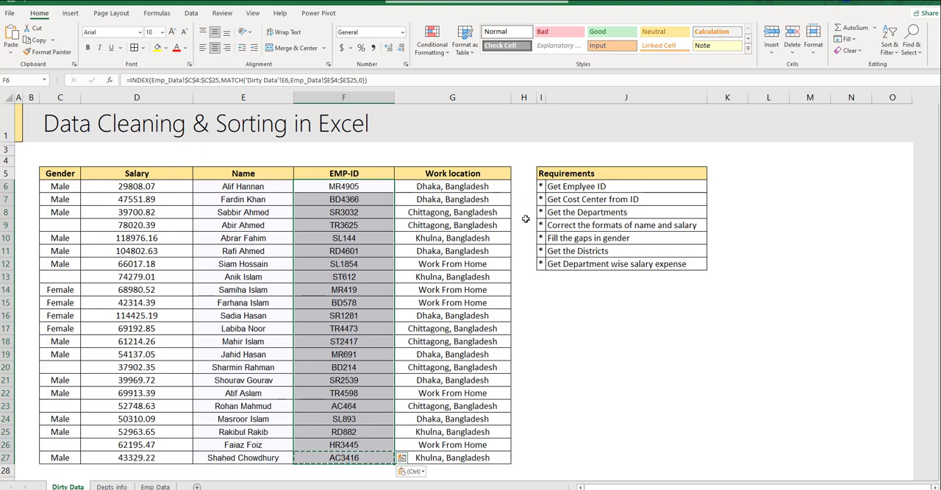
- Mark the Get Emplyee ID requirement as done with a light green fill
left_click_drag(542, 187, 551, 187)
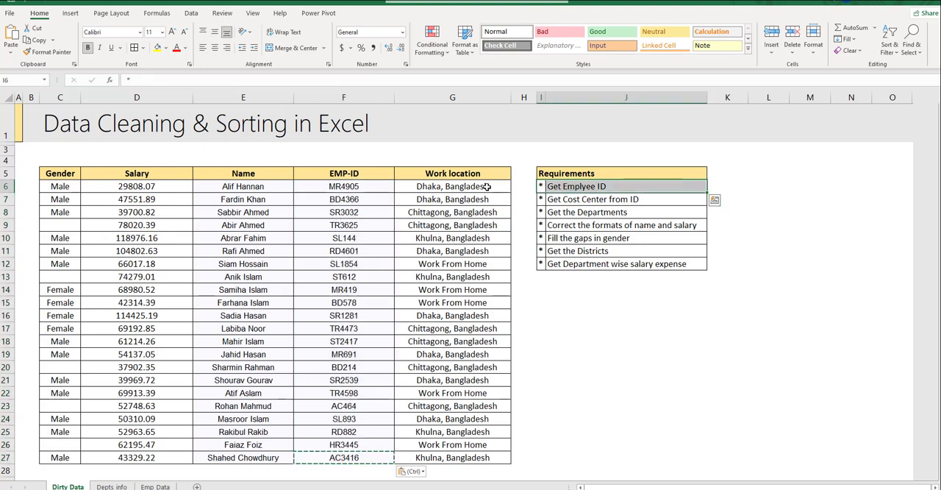
left_click(166, 47)
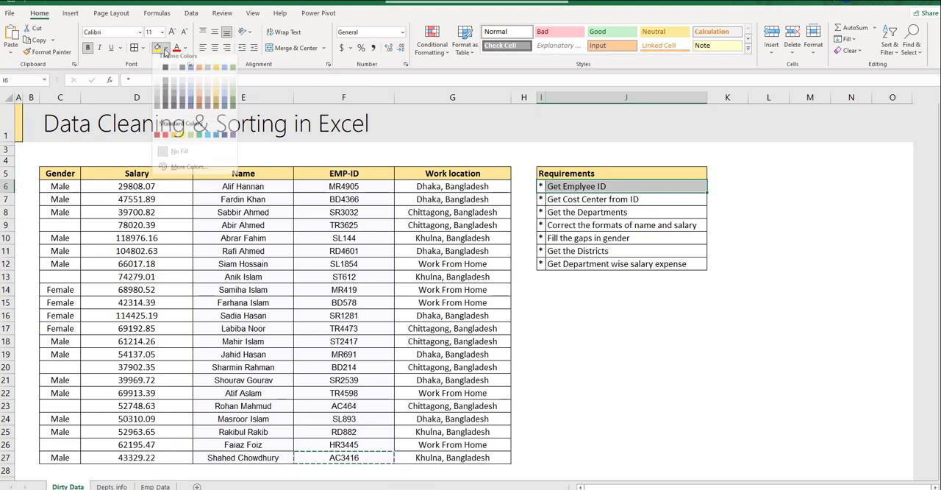
left_click(191, 142)
left_click(625, 316)
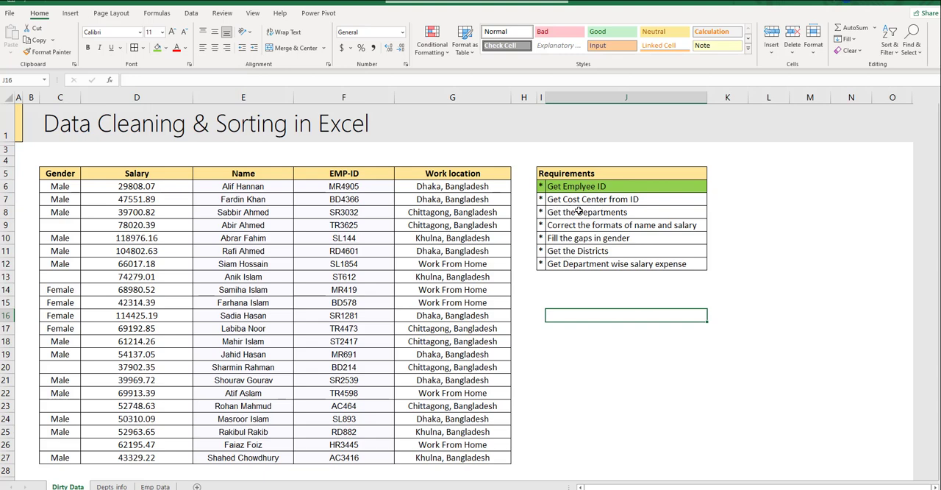
- Insert a new column between EMP-ID and Work location and give it the header Cost Center
left_click(350, 97)
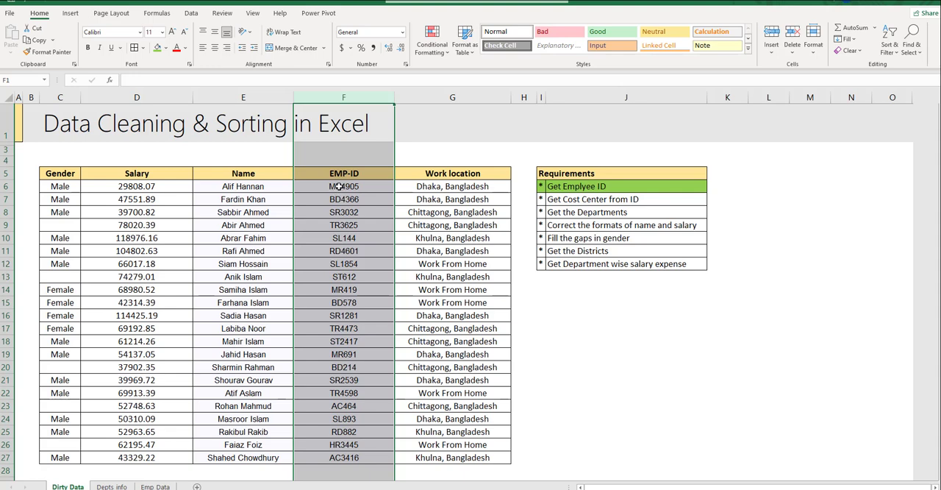
left_click(439, 101)
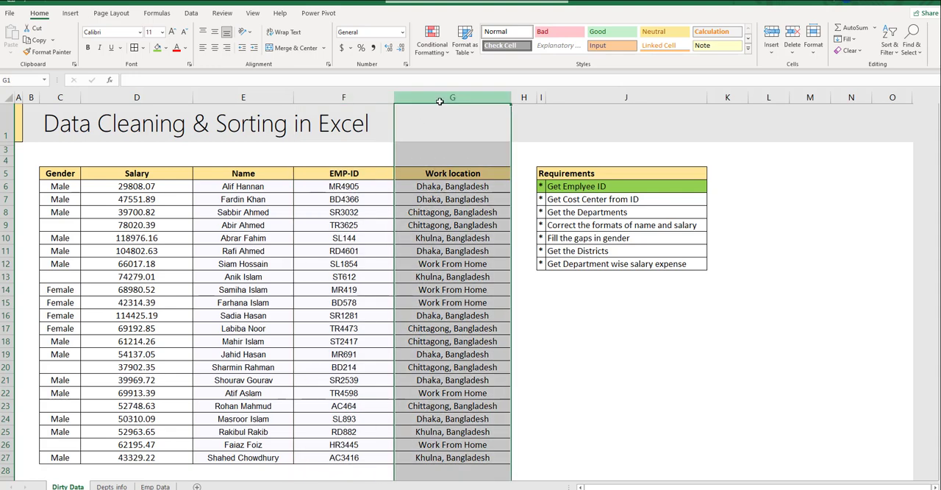
key("ctrl+shift+plus")
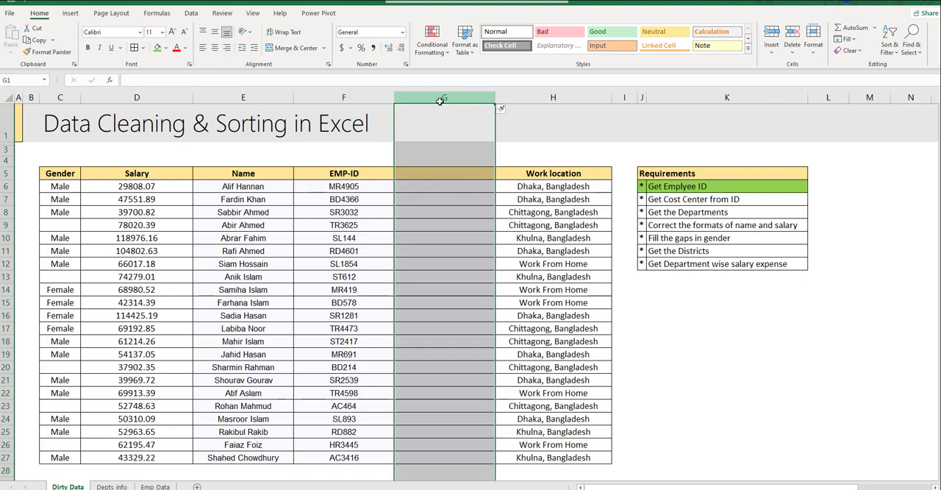
key("Down")
key("Down")
key("Down")
type("Cos")
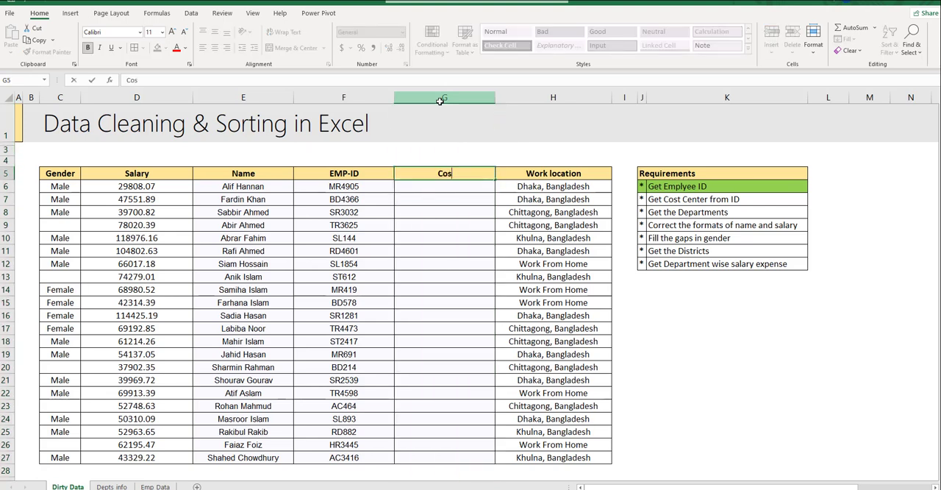
type("t Center")
key("Return")
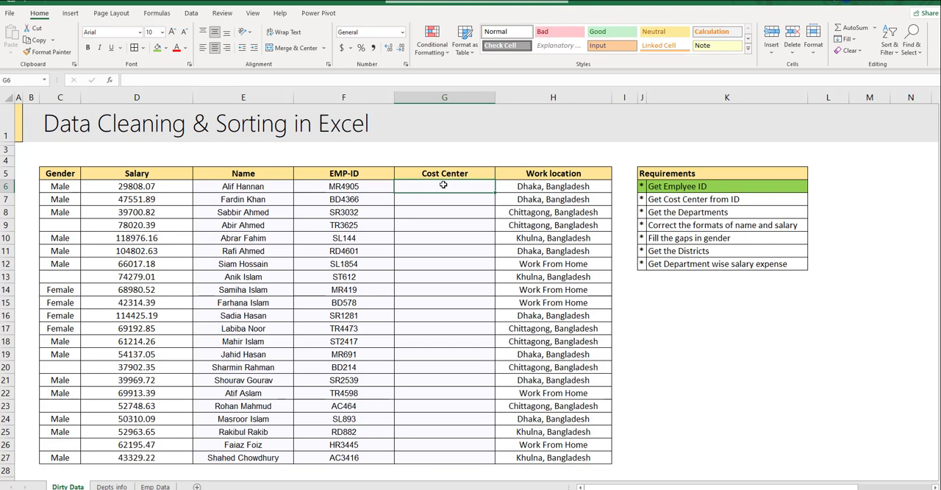
- Enter the ID prefixes MR, BD and SR in the first three Cost Center cells, G6 to G8
type("MR")
key("Return")
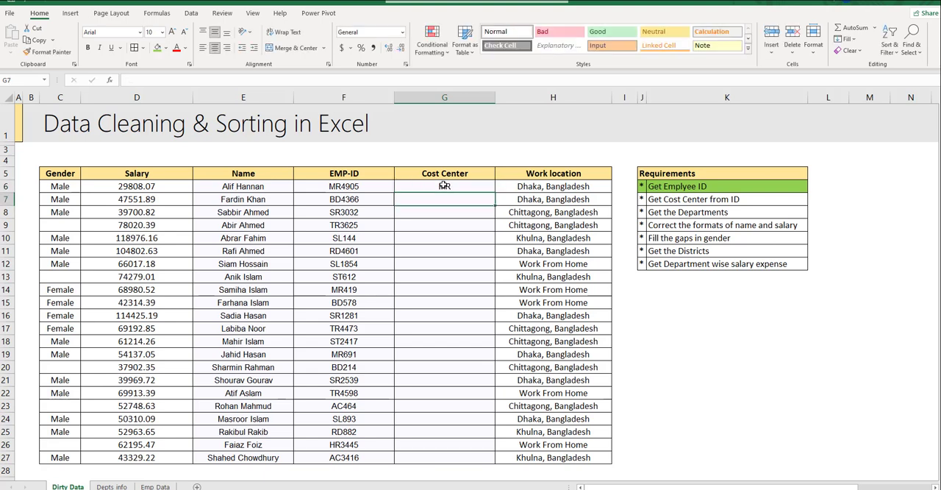
type("BD")
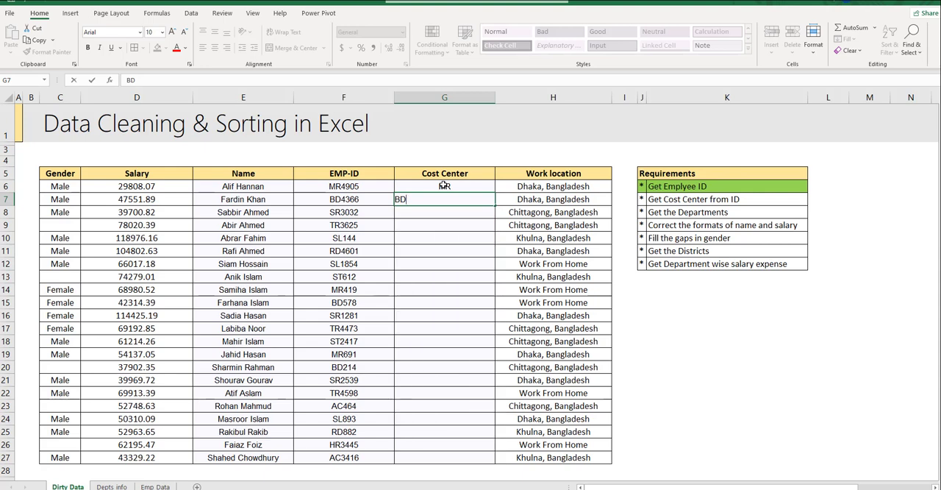
key("Return")
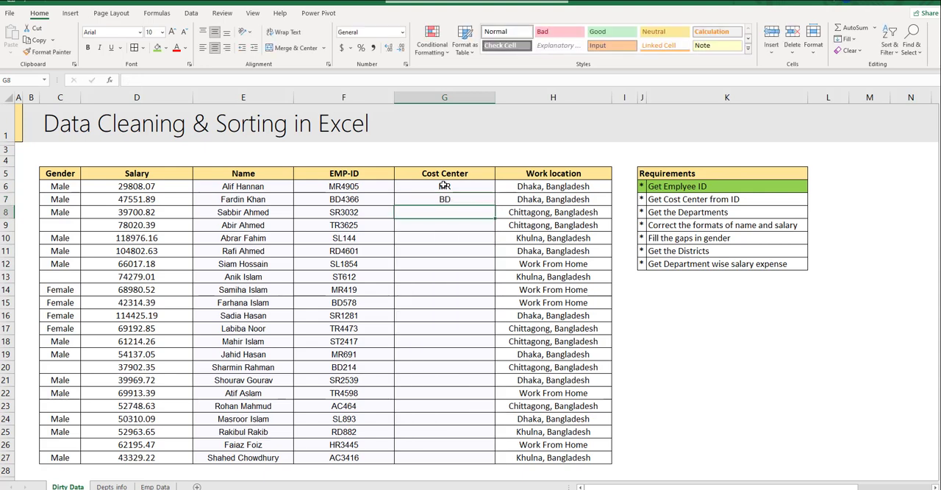
type("SR")
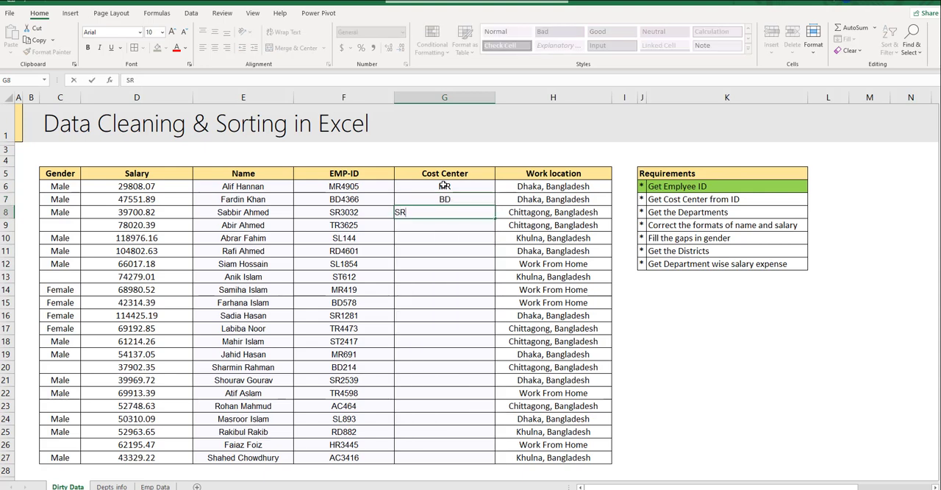
key("Return")
- Flash Fill the Cost Center column from G6 to G27 based on the first three ID prefixes
key("Up")
key("Up")
key("Up")
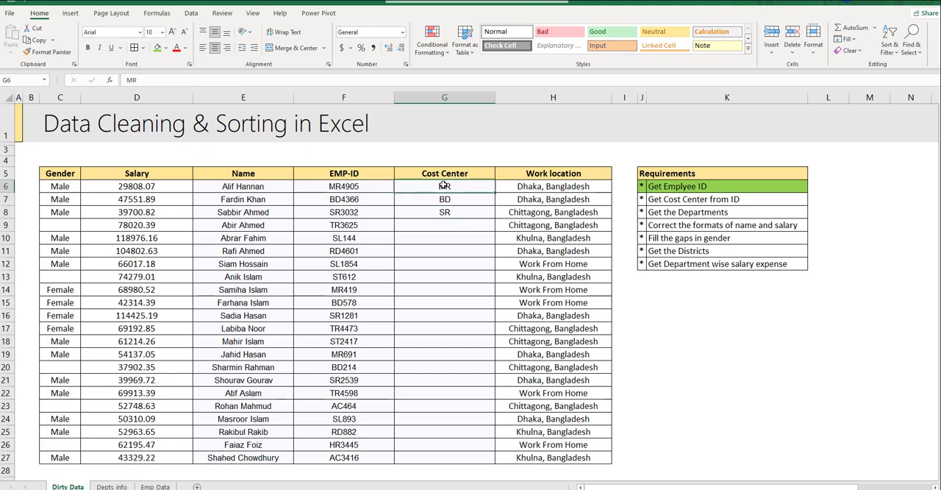
key("shift+Down")
key("shift+Down")
key("shift+Down")
key("shift+Down")
key("shift+Down")
key("shift+Down")
key("shift+Down")
key("shift+Down")
key("shift+Down")
key("shift+Down")
key("shift+Down")
key("shift+Down")
key("shift+Down")
key("shift+Down")
key("shift+Down")
key("shift+Down")
key("shift+Down")
key("shift+Down")
key("shift+Down")
key("shift+Down")
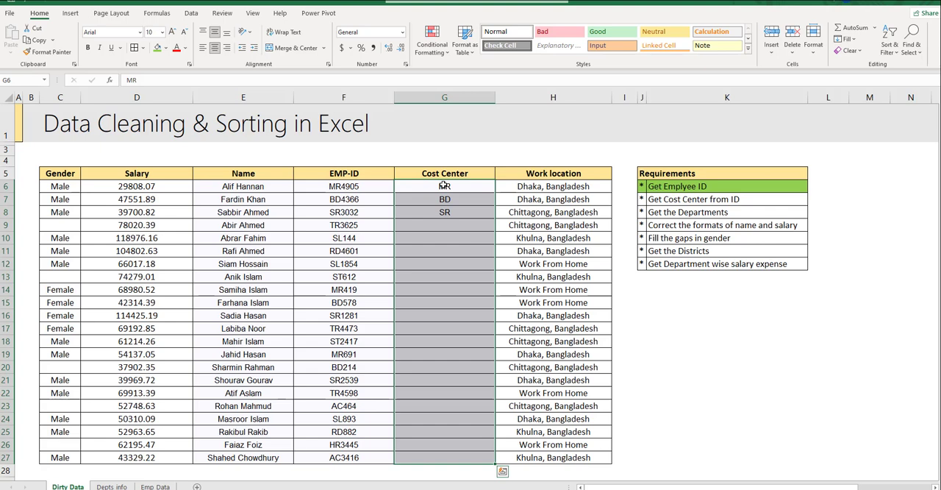
key("ctrl+e")
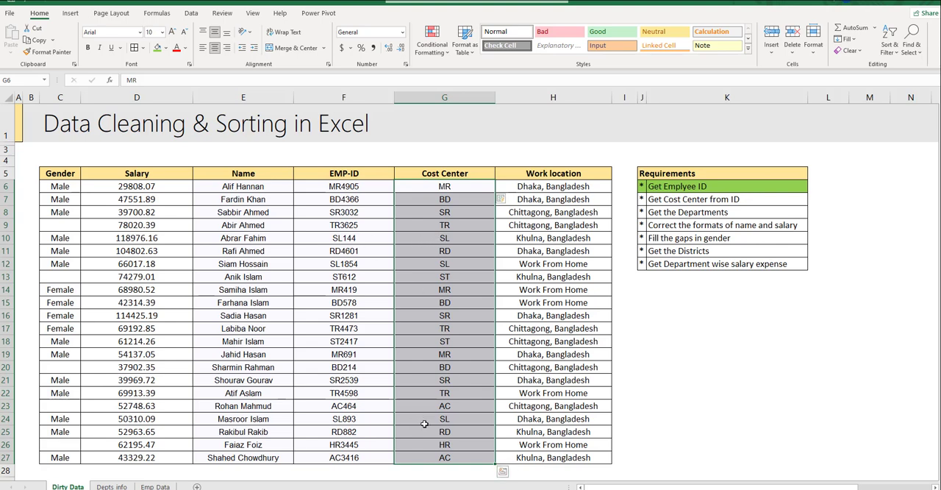
- Mark the Get Cost Center from ID requirement as done with a light green fill
left_click_drag(643, 200, 713, 202)
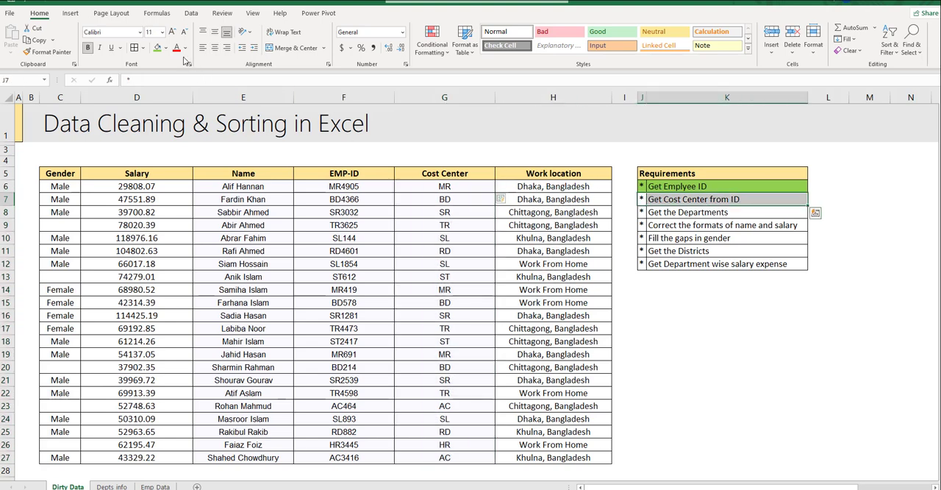
left_click(156, 47)
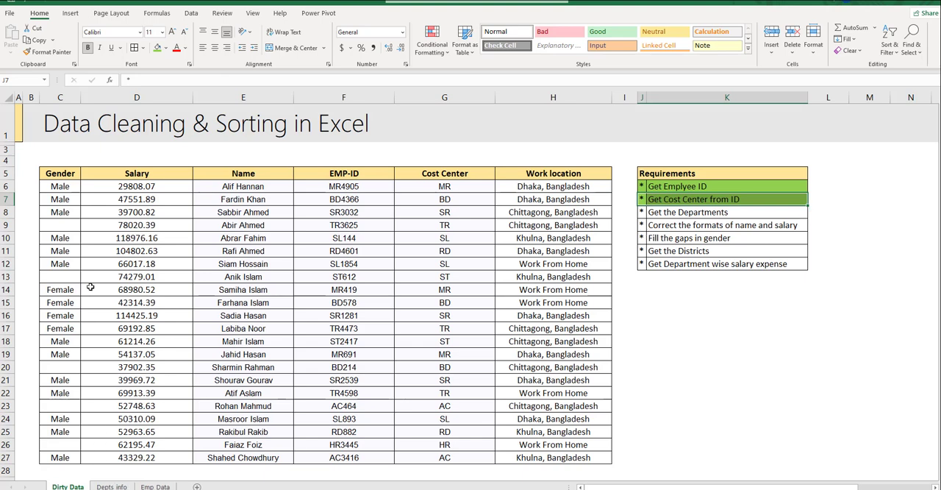
- Insert a new column between Cost Center and Work location and give it the header Departments
left_click_drag(55, 186, 581, 303)
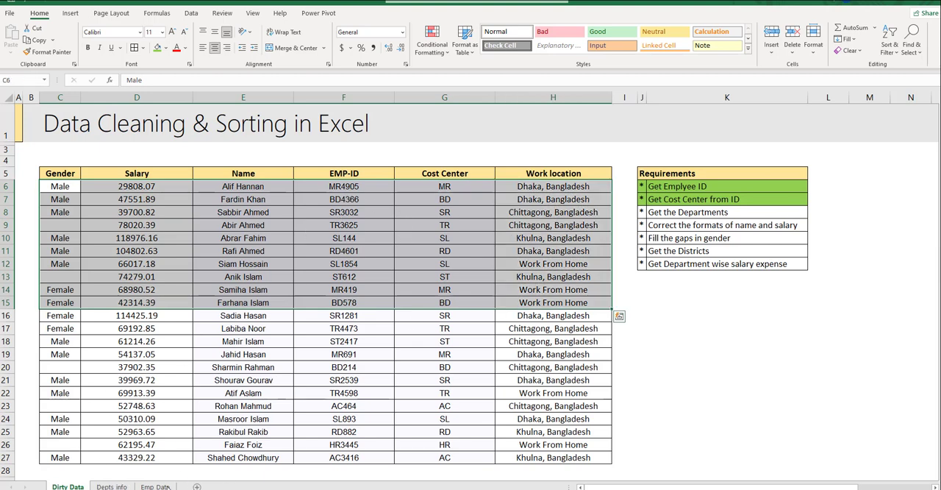
left_click(112, 486)
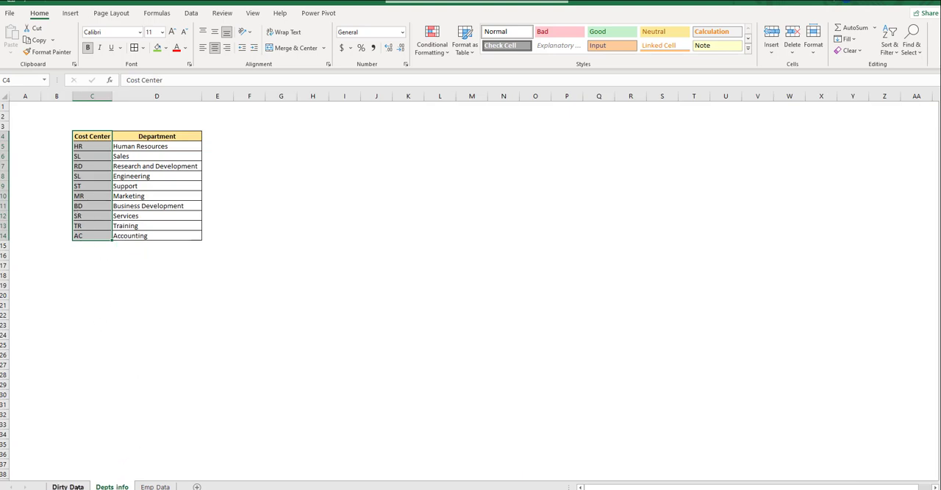
left_click(67, 486)
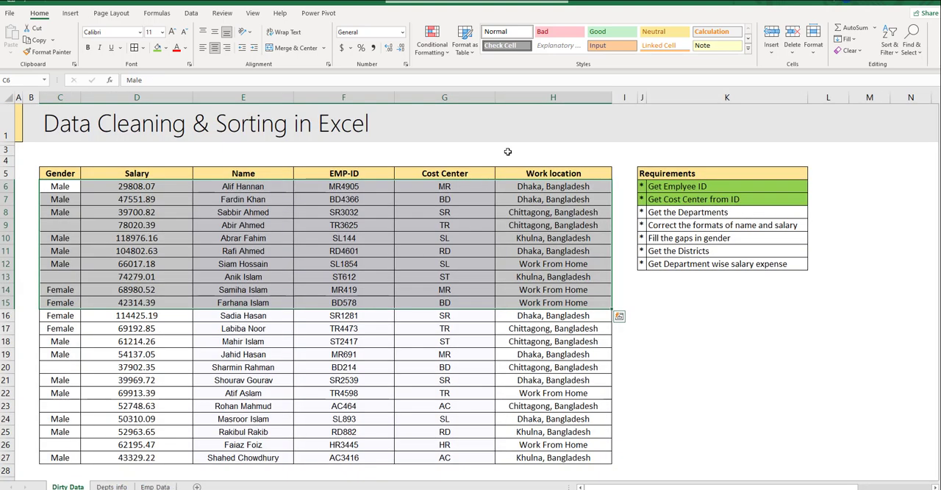
left_click(534, 91)
key("ctrl+shift+equal")
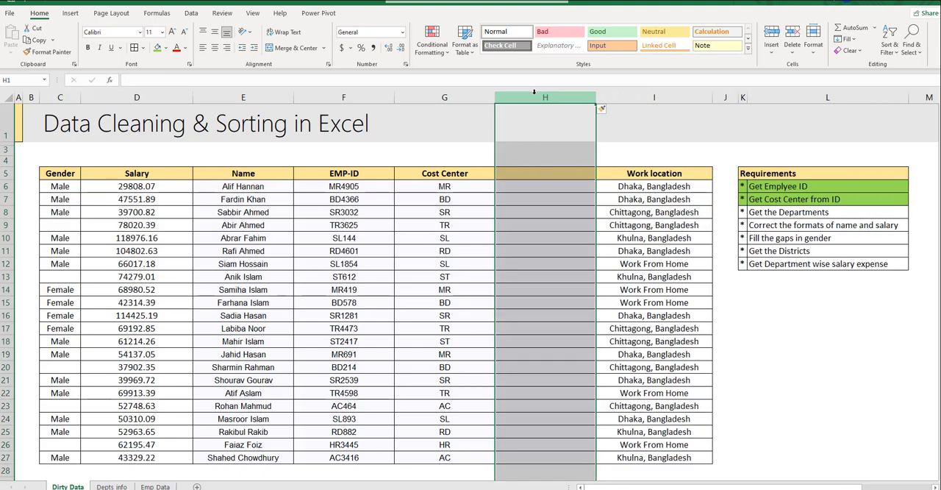
key("Down")
key("Down")
key("Down")
key("Down")
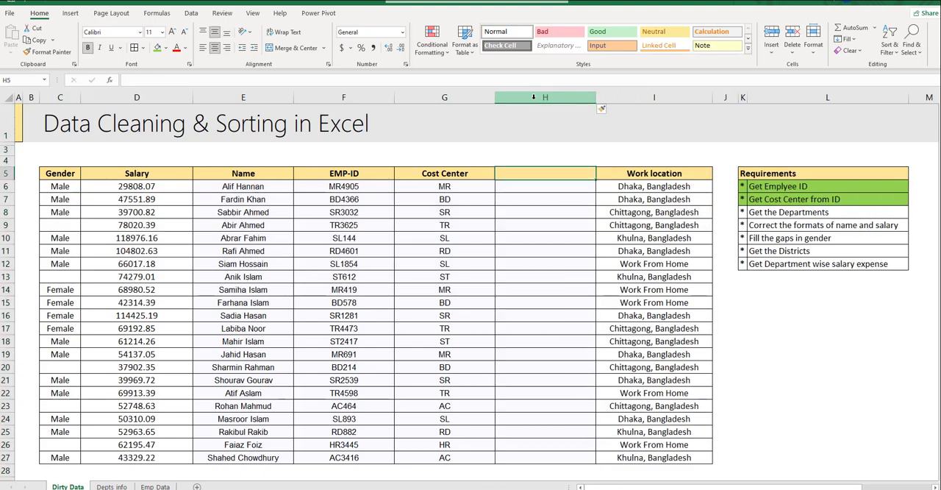
type("Depar")
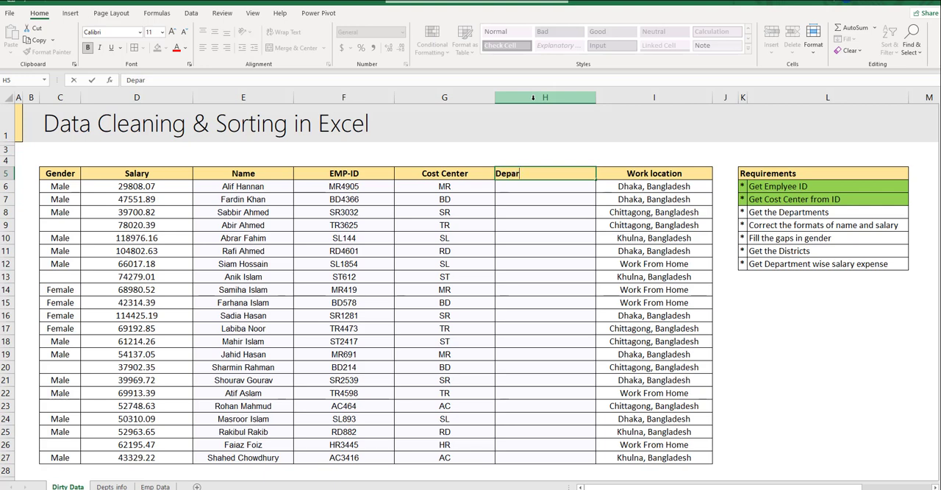
type("tments")
key("Return")
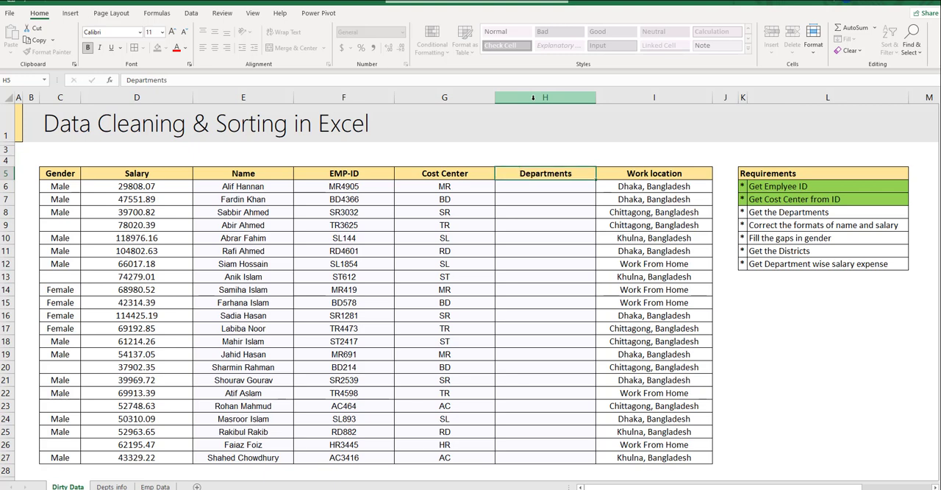
- Look up the first employee's department in H6 with the formula =VLOOKUP(G6,Depts_info!$C$5:$D$14,2,FALSE)
type("=")
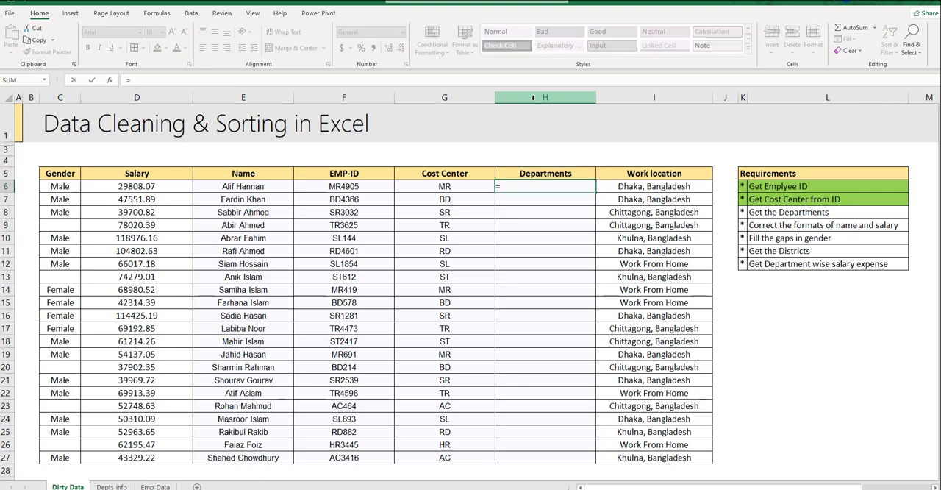
type("vlo")
key("Tab")
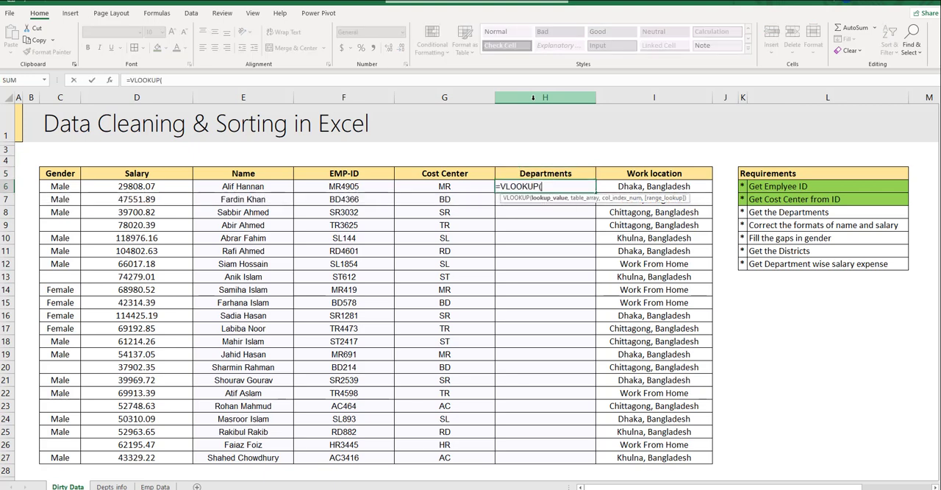
left_click(444, 186)
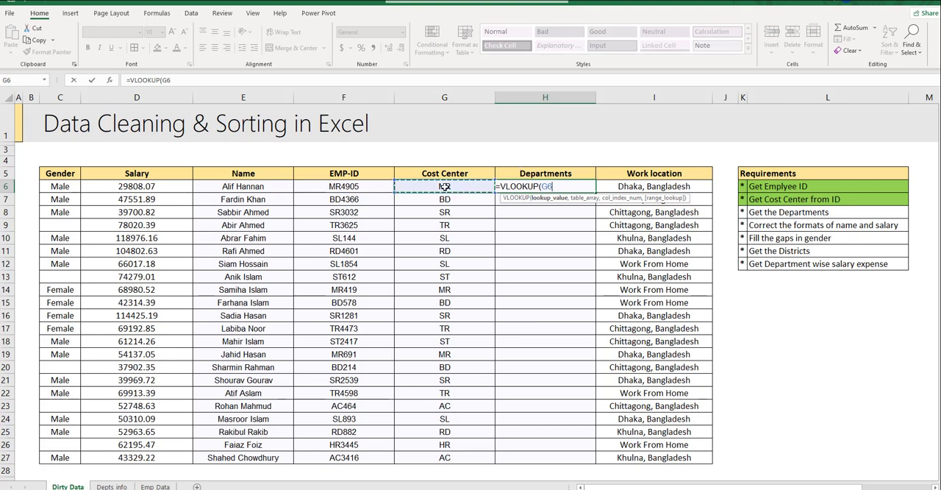
type(",")
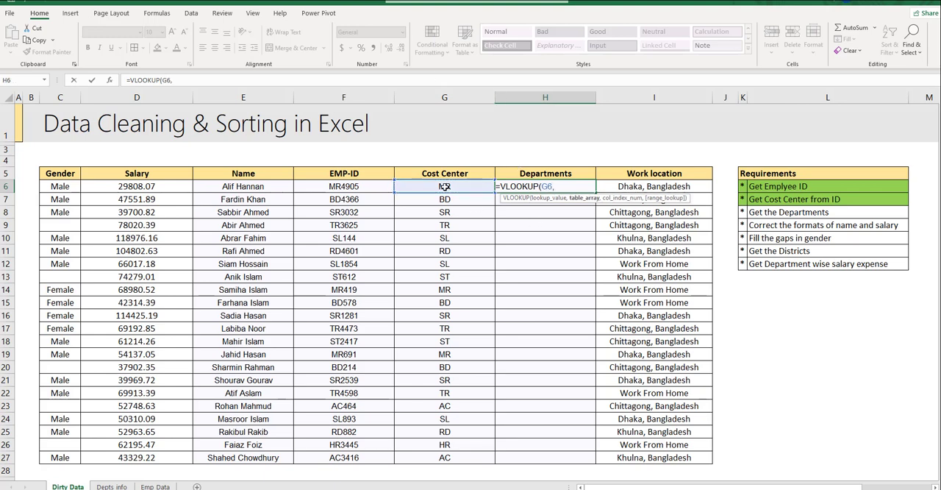
left_click(112, 486)
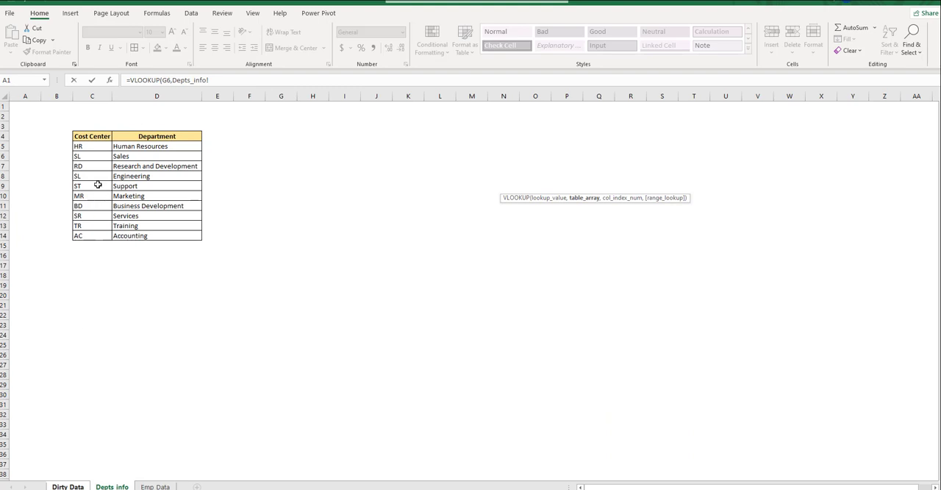
left_click(87, 150)
key("ctrl+shift+Right")
key("ctrl+shift+Down")
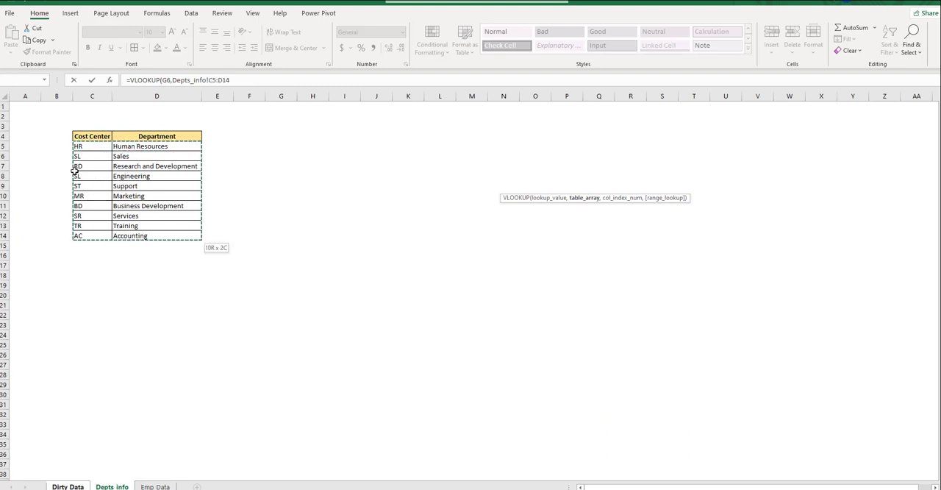
key("F4")
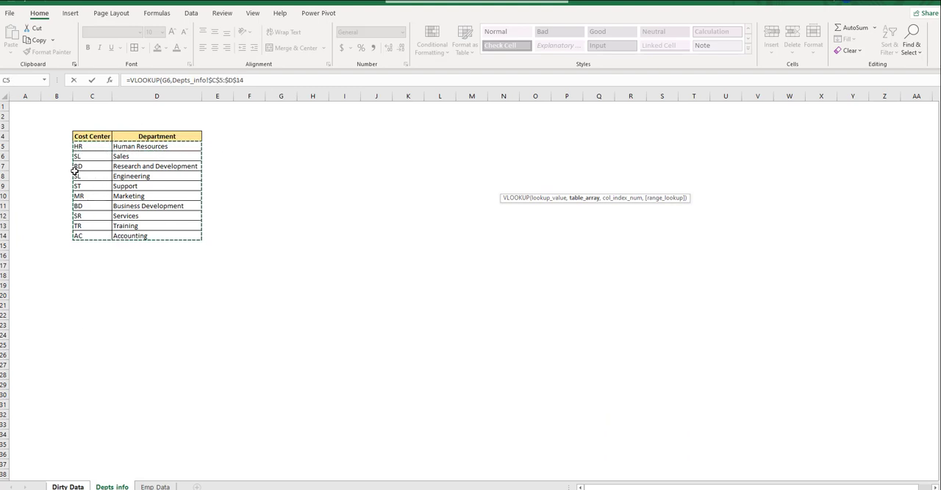
type(",")
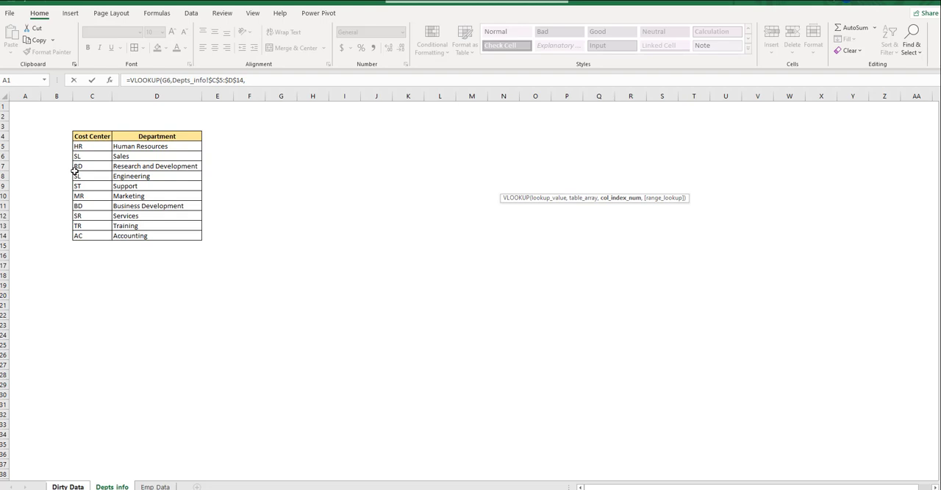
type("2,")
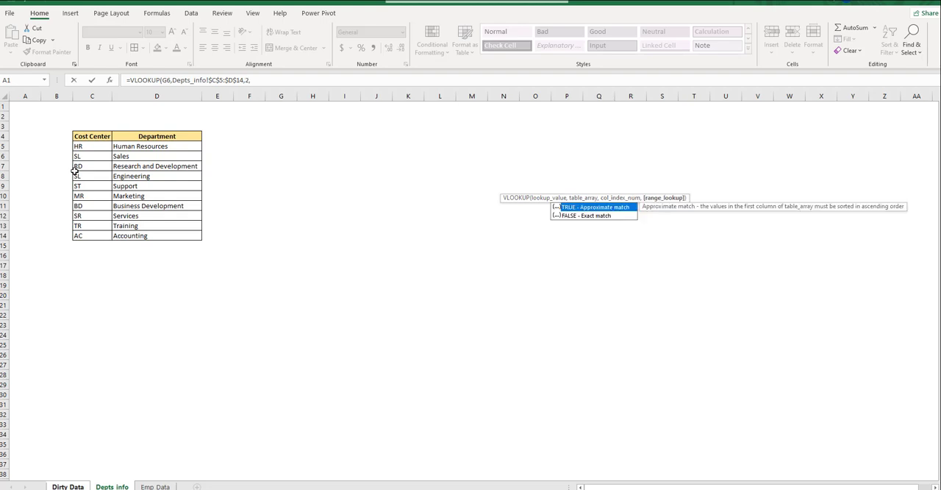
key("Down")
key("Tab")
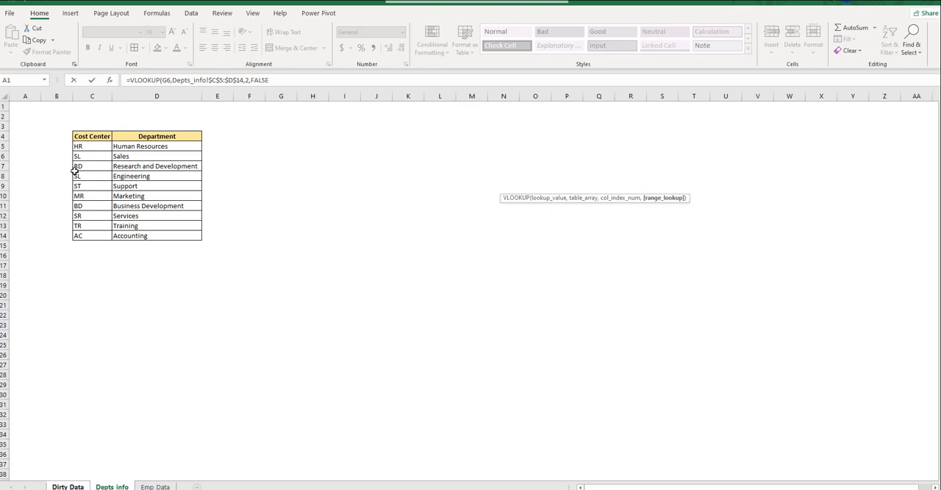
key("ctrl+Return")
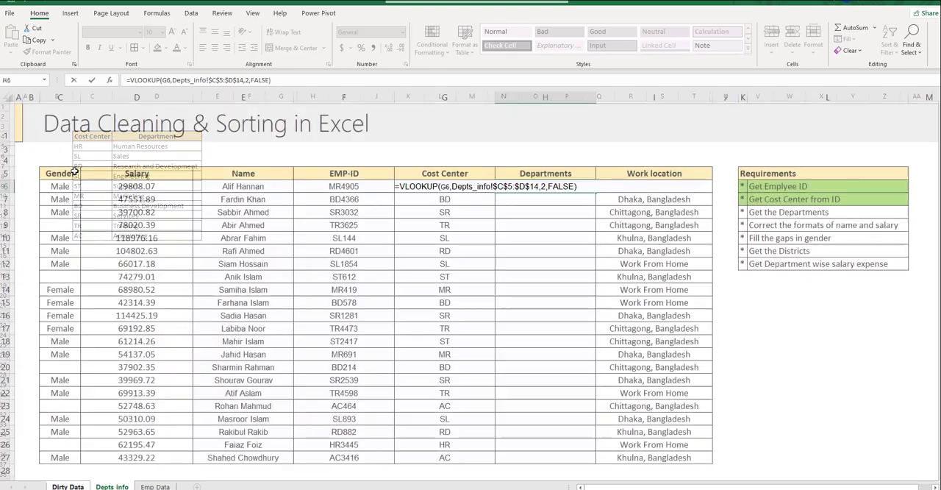
- Copy the Departments formula from H6 down through H27 for all employees
key("ctrl+c")
key("Left")
key("ctrl+Down")
key("Right")
key("ctrl+v")
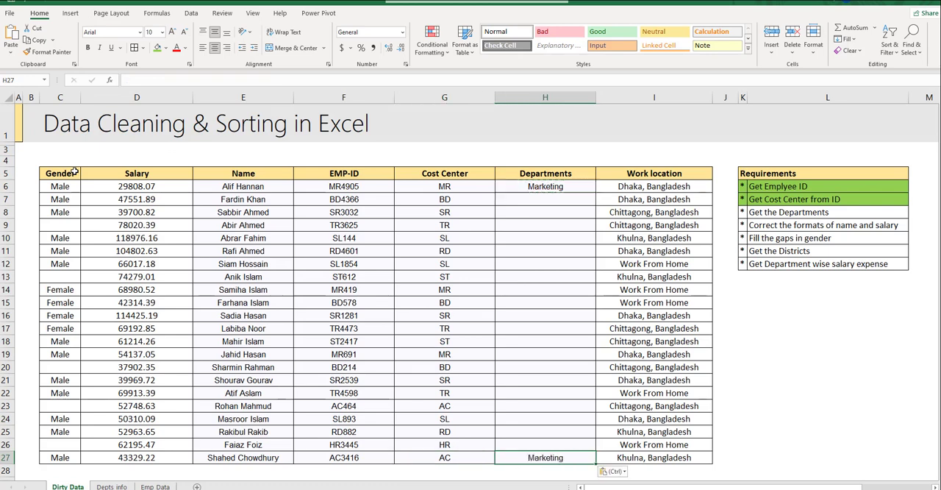
key("ctrl+shift+Up")
key("ctrl+v")
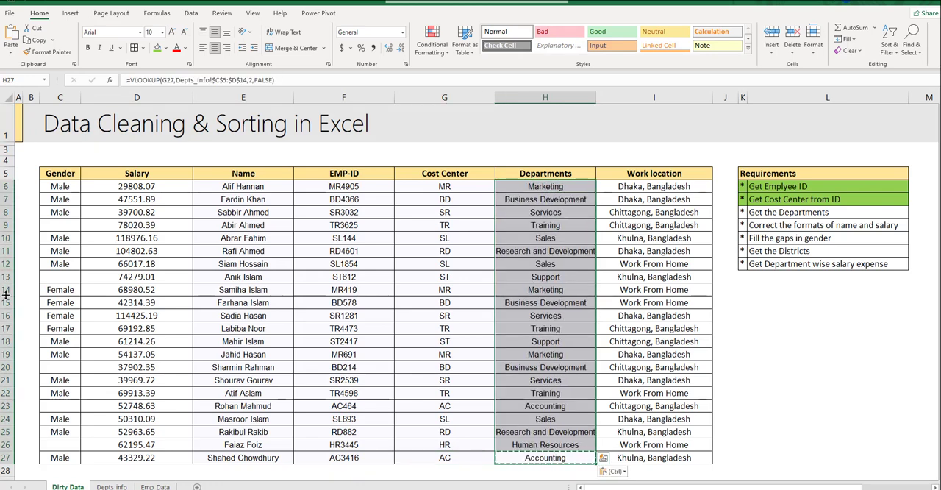
- Mark the Get the Departments requirement as done with a light green fill
left_click(453, 190)
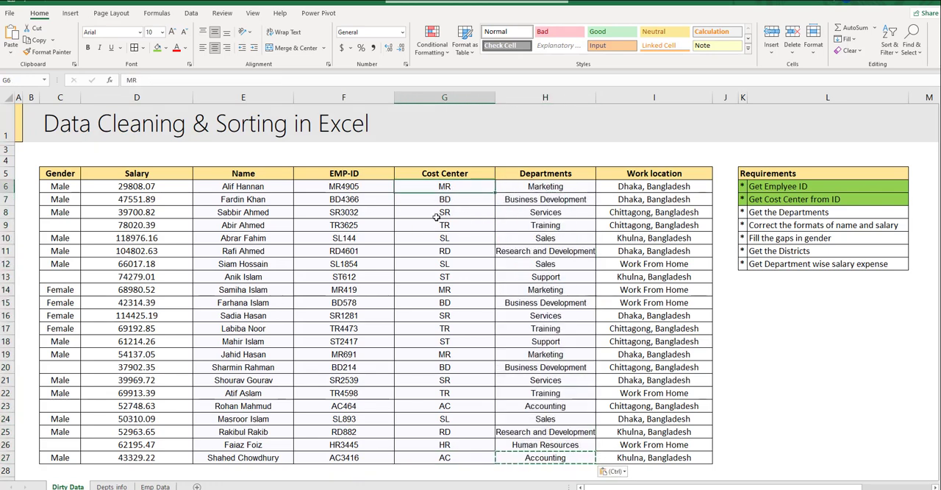
left_click(531, 186)
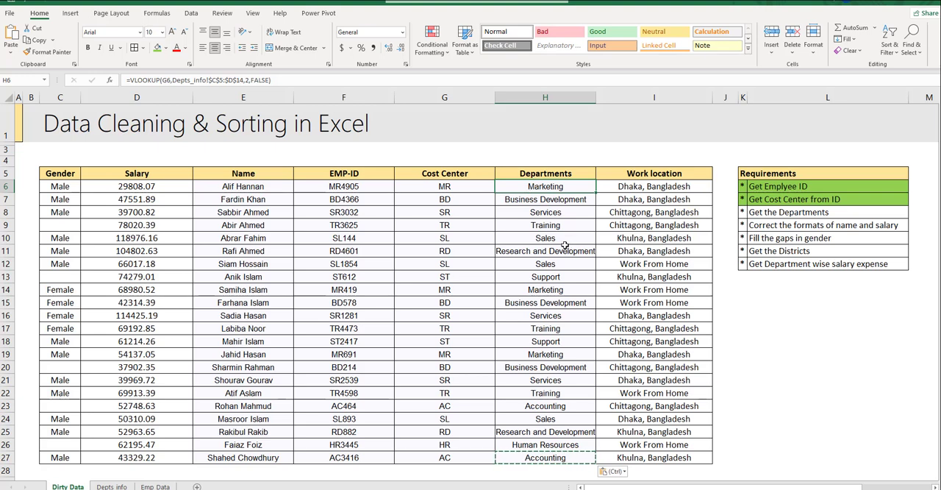
left_click(758, 210)
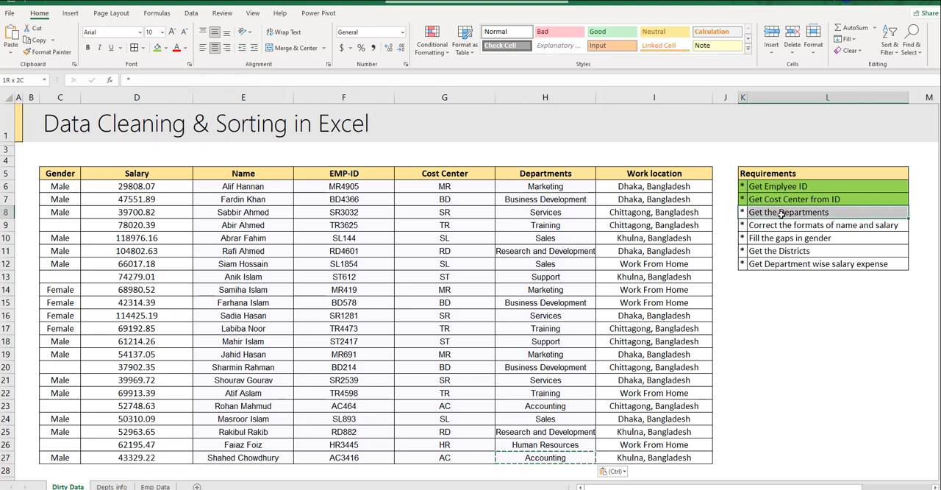
left_click(157, 47)
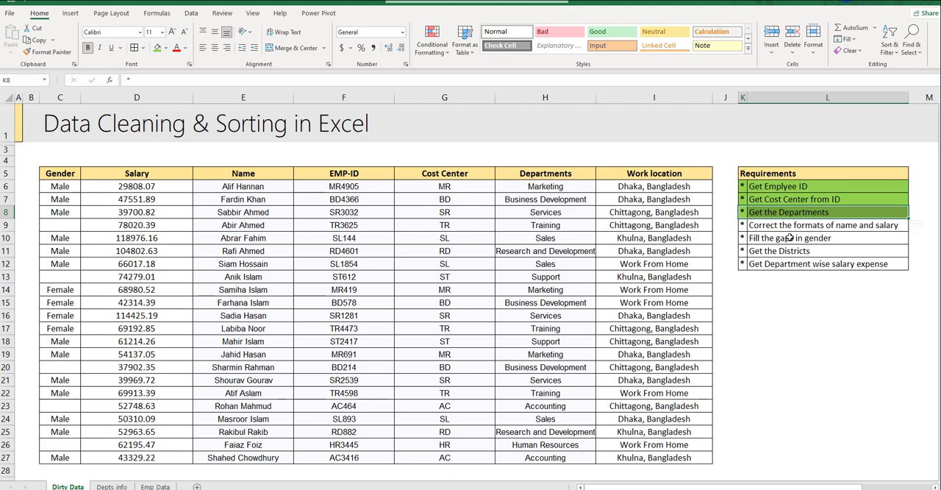
left_click(744, 224)
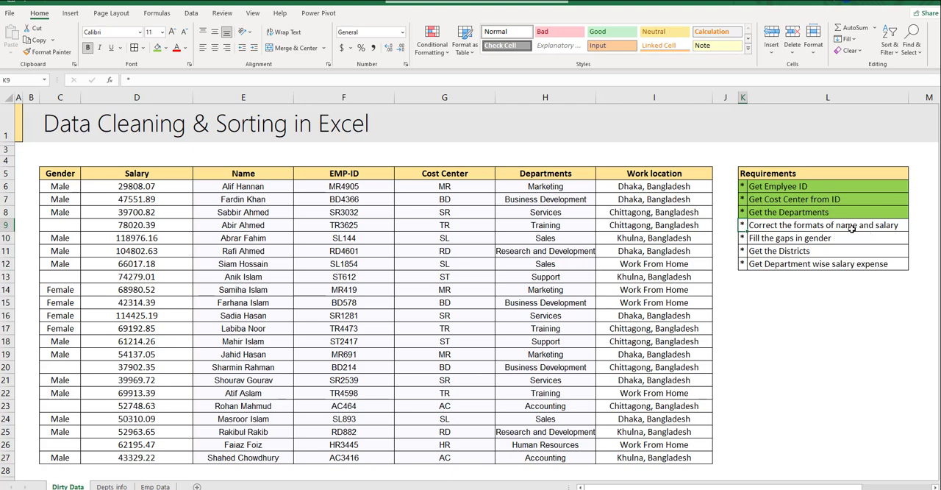
left_click(246, 188)
left_click_drag(240, 204, 230, 456)
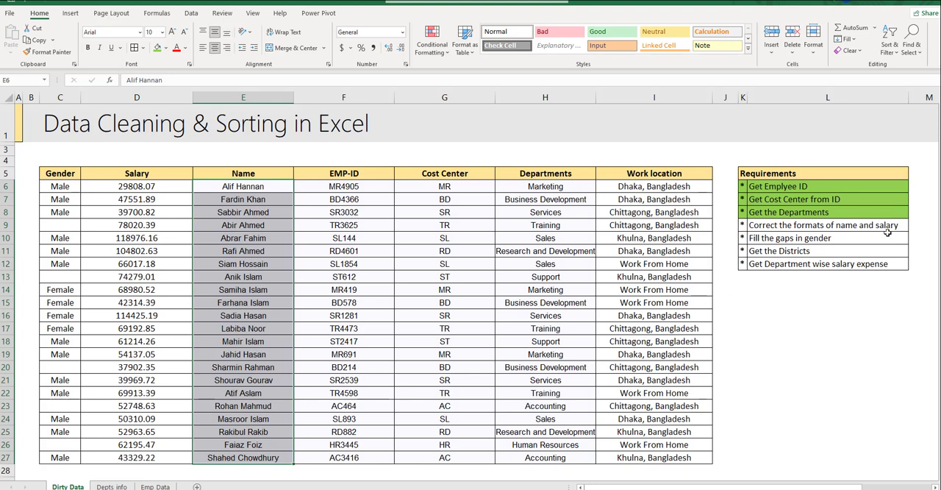
left_click(151, 186)
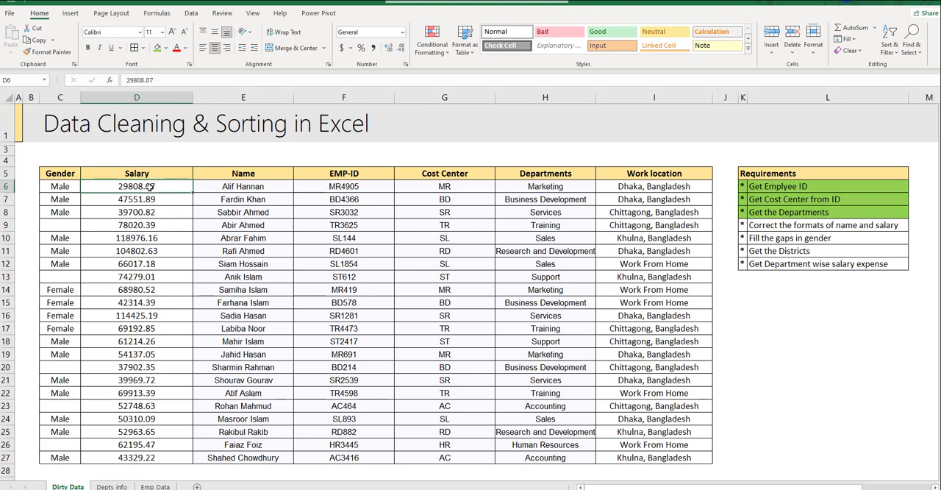
key("ctrl+shift+Down")
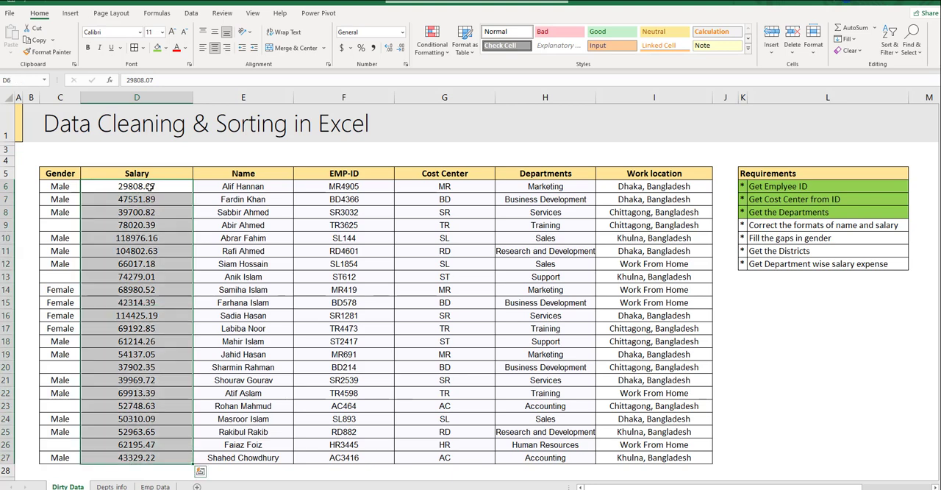
key("ctrl+q")
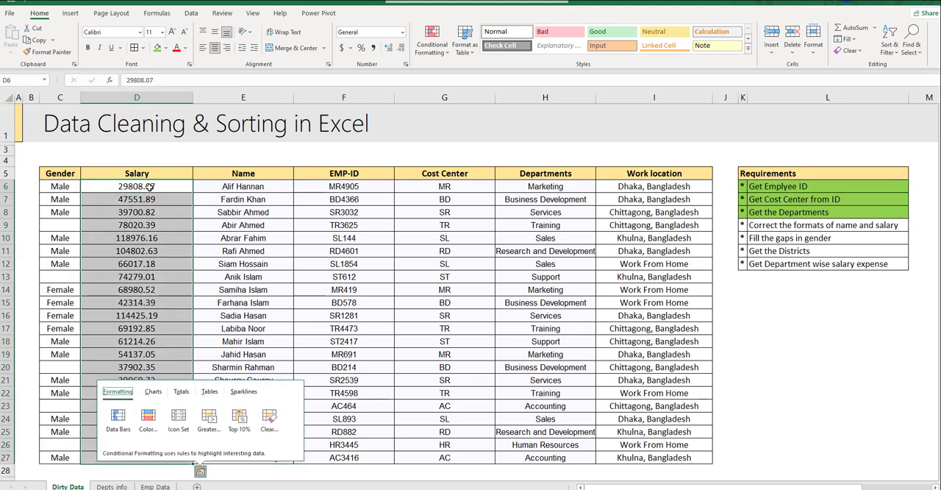
key("Escape")
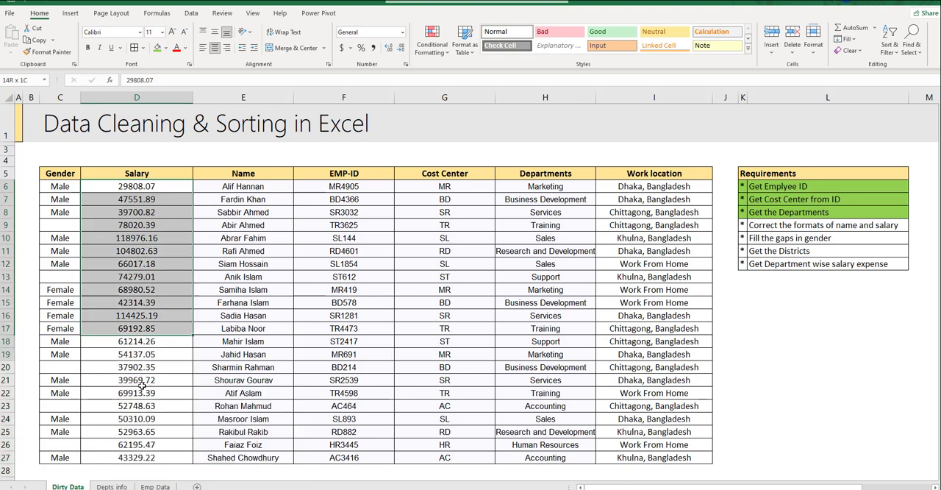
- Format the salaries in D6:D27 as Currency with the Bangla (Bangladesh) symbol and 0 decimal places
left_click_drag(135, 459, 136, 459)
key("ctrl+1")
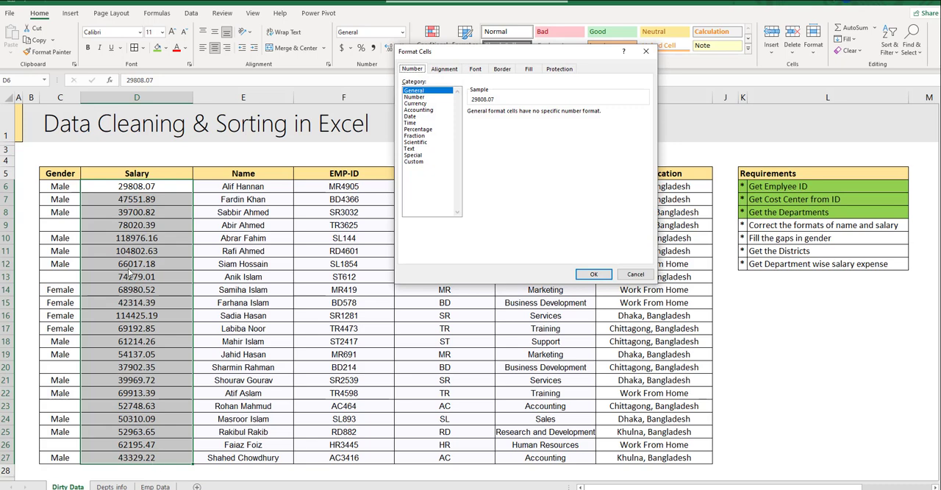
left_click_drag(492, 54, 602, 90)
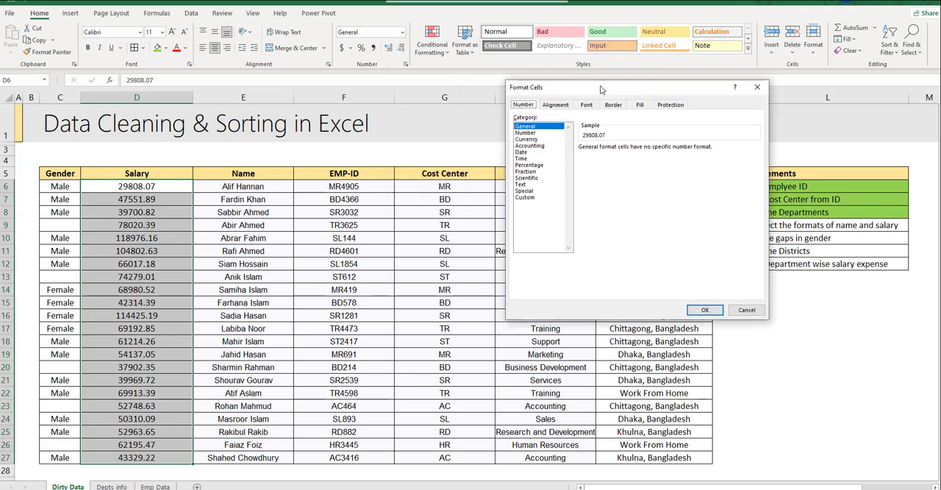
left_click(526, 139)
left_click(621, 160)
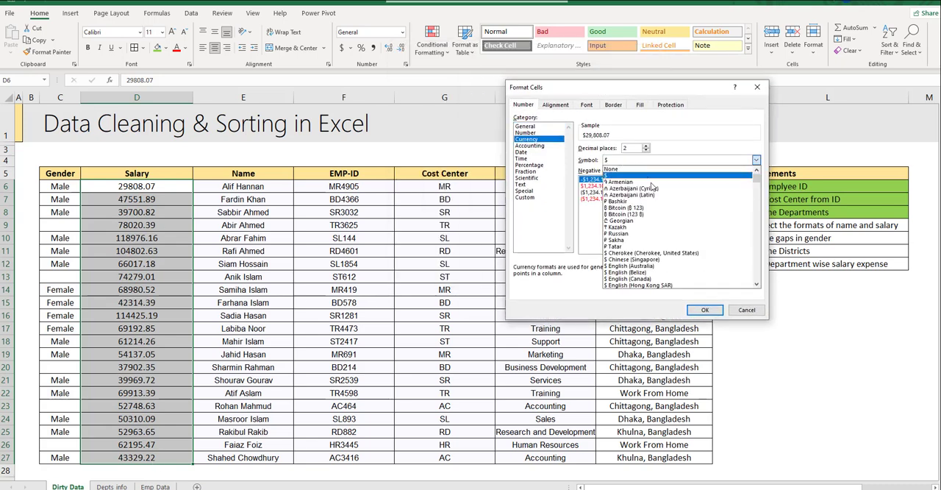
scroll(652, 187, "down", 15)
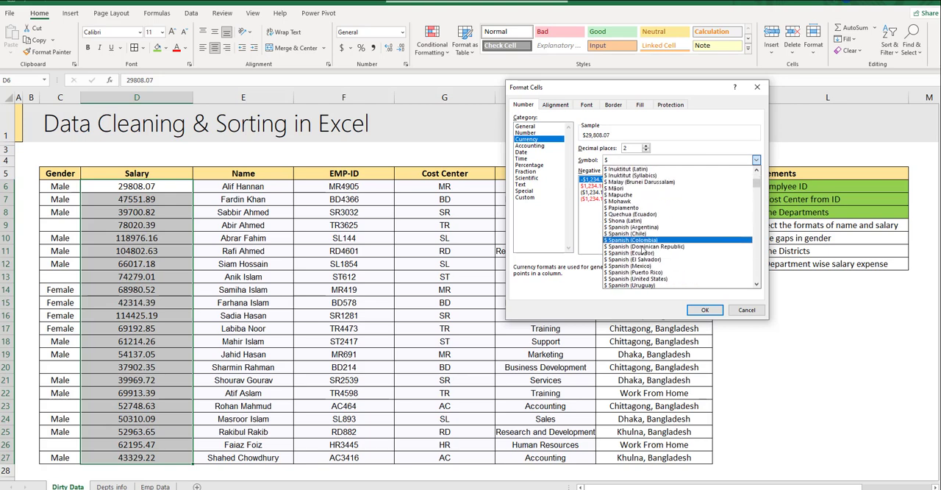
scroll(641, 250, "down", 5)
scroll(642, 252, "down", 7)
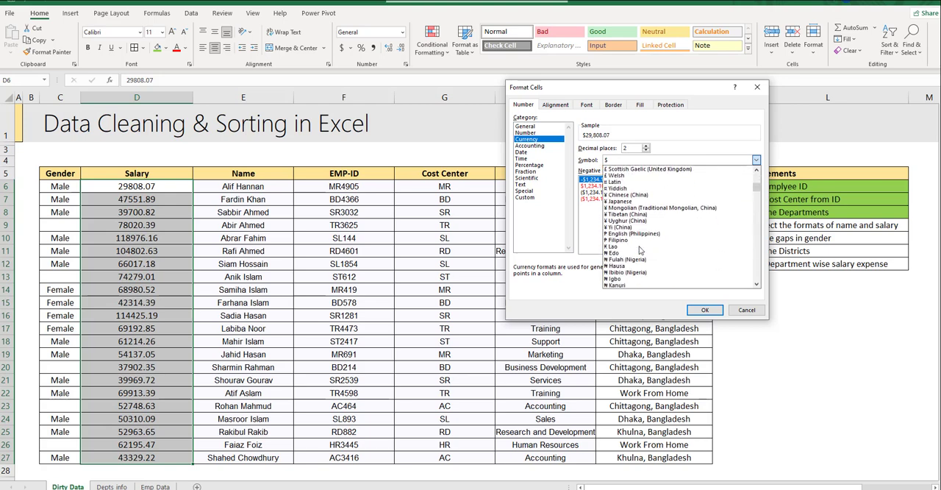
scroll(637, 251, "down", 6)
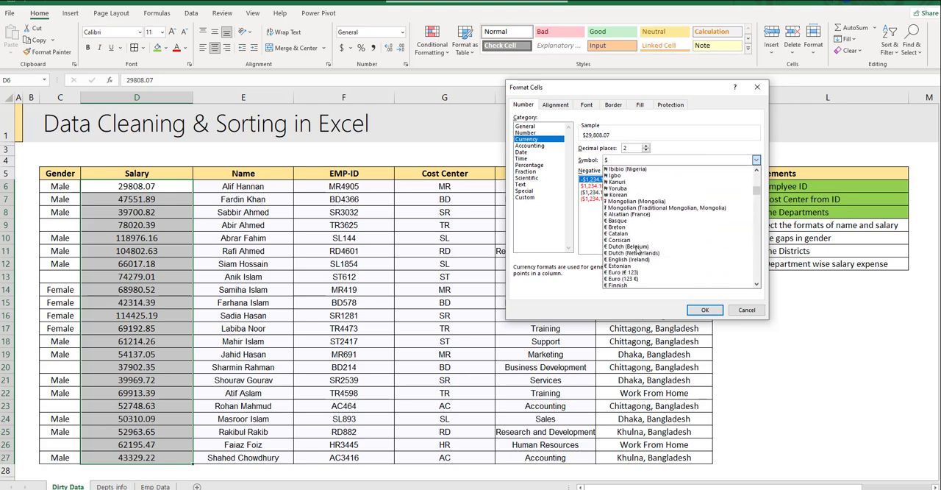
scroll(637, 251, "down", 6)
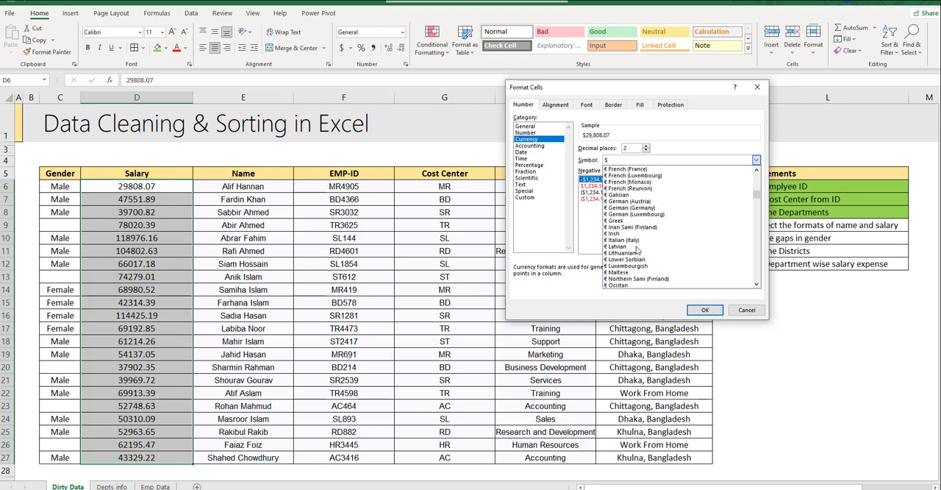
scroll(637, 251, "down", 3)
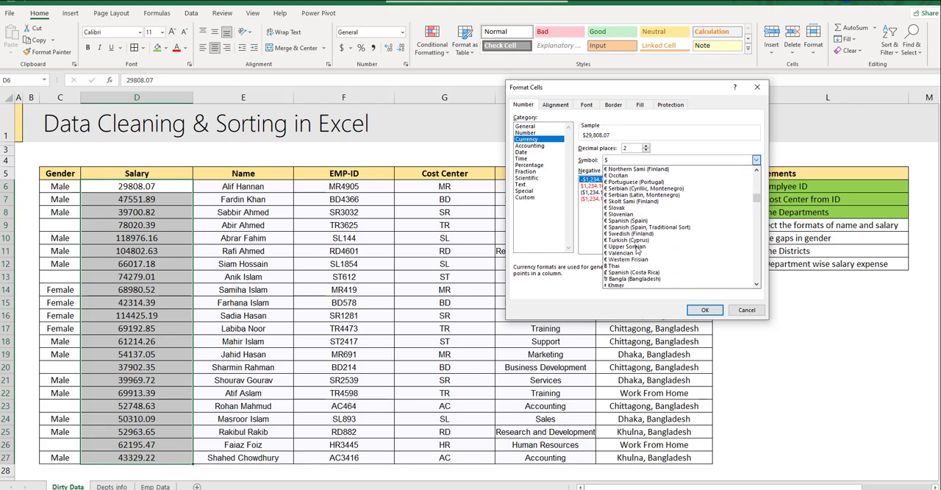
left_click(635, 284)
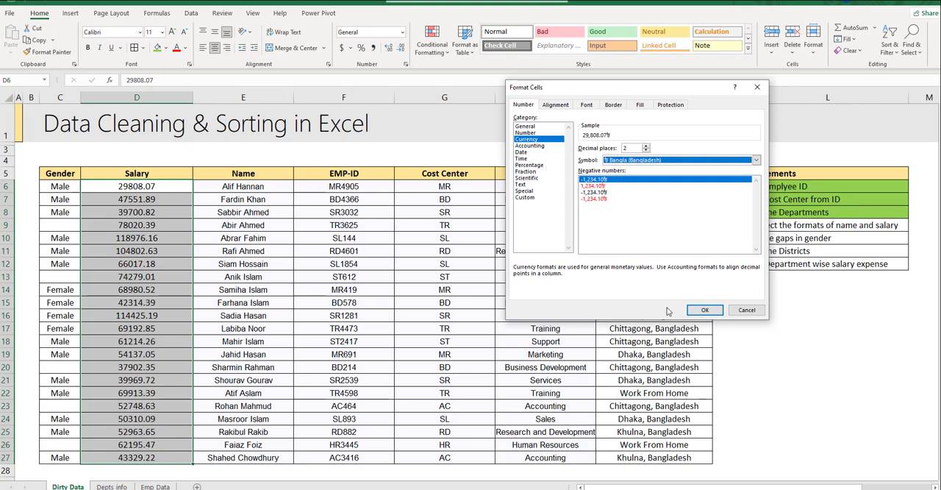
double_click(626, 149)
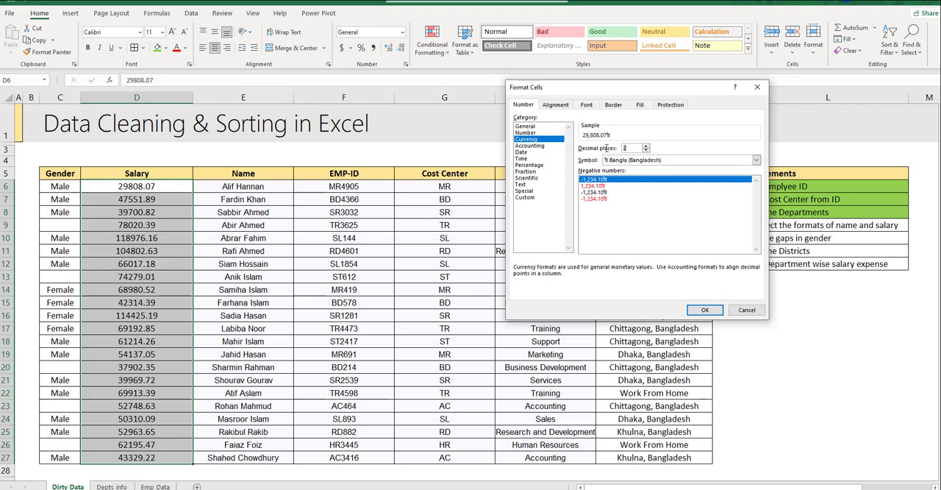
type("0")
left_click(704, 309)
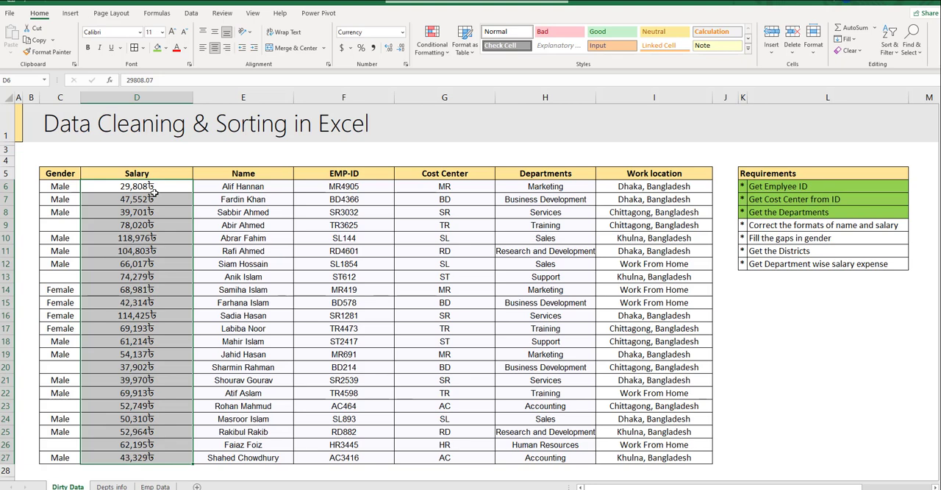
- Place the taka symbol before the salary amounts in D6:D27 with the custom number format [$৳-bn-BD] #,##0
key("ctrl+1")
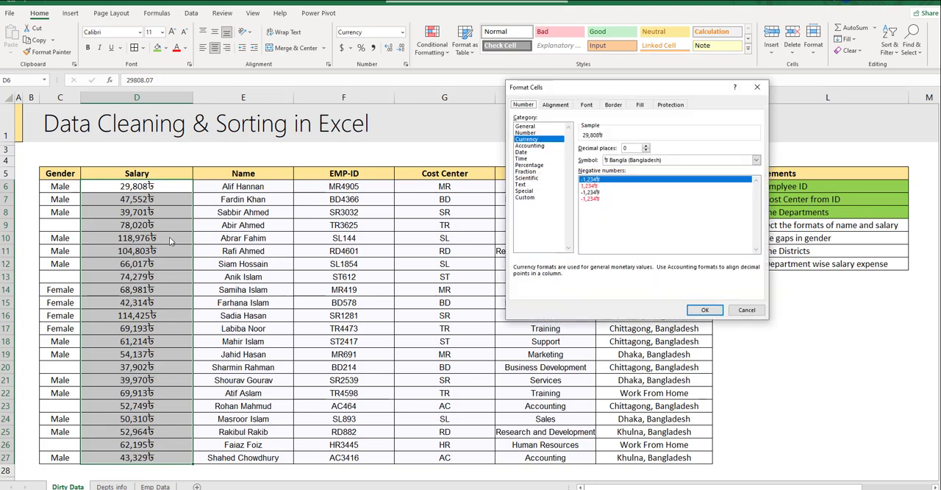
left_click(524, 198)
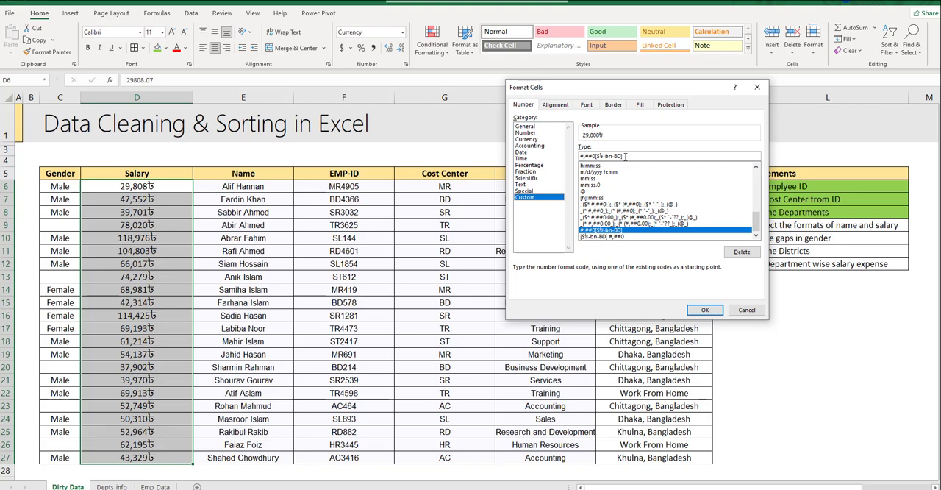
left_click_drag(625, 156, 597, 157)
key("ctrl+c")
key("BackSpace")
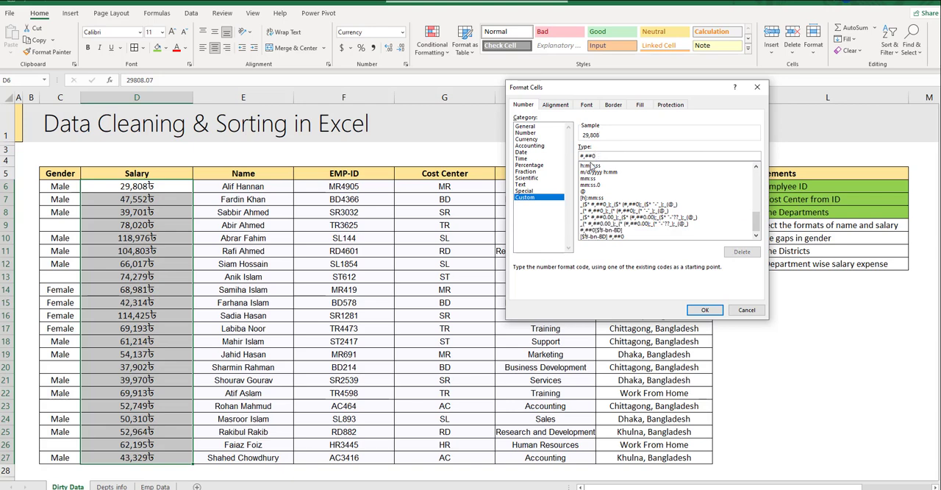
key("ctrl+v")
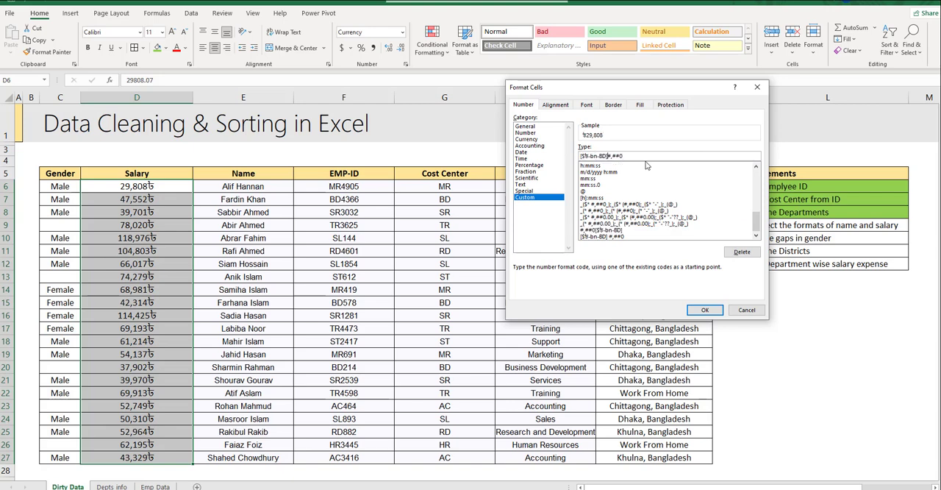
left_click(694, 311)
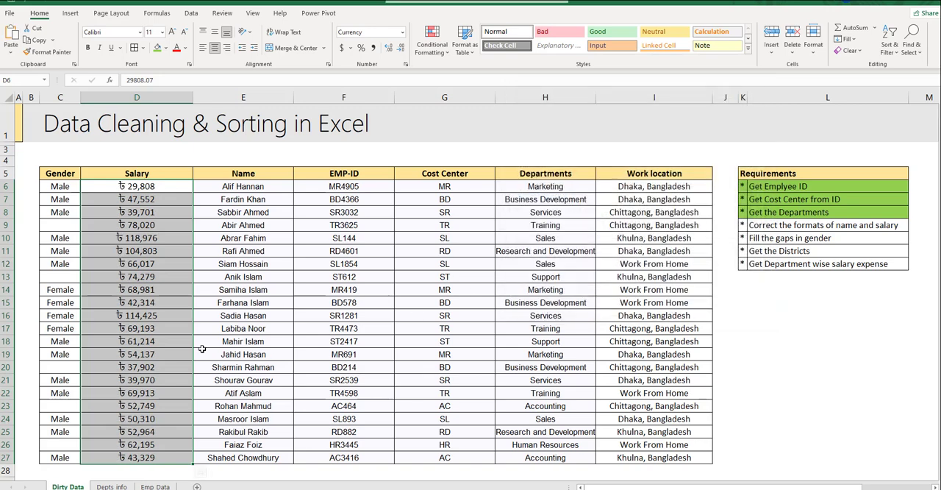
- Mark the Correct the formats of name and salary requirement as done with a light green fill
left_click(744, 226)
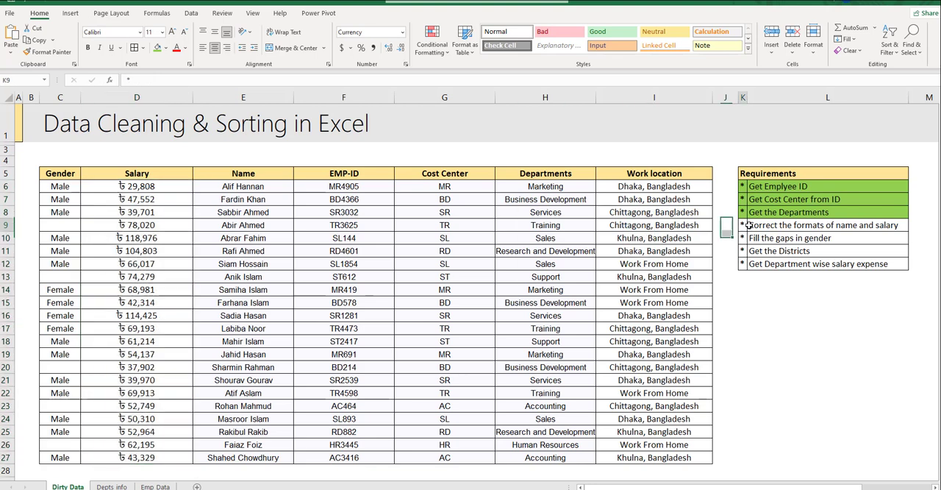
left_click(157, 47)
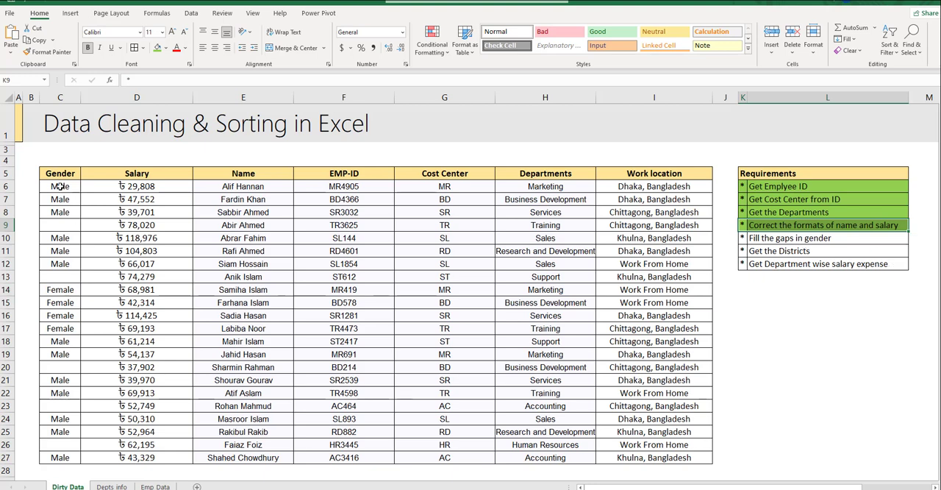
- Insert a new column between Gender and Salary and give it the header Gender
left_click_drag(61, 186, 43, 457)
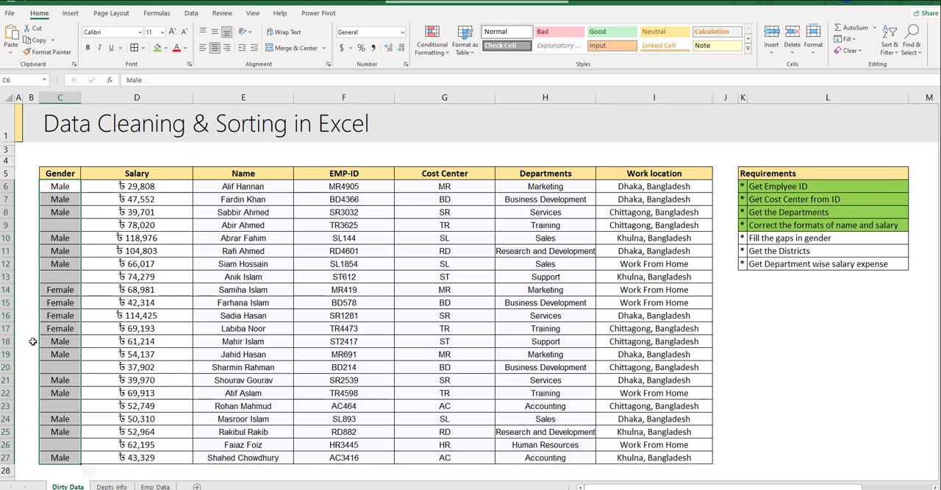
left_click(59, 224)
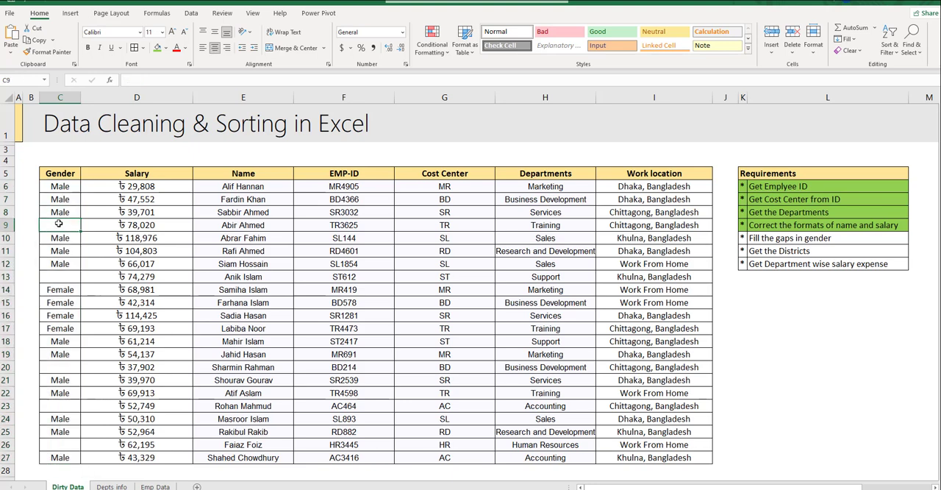
left_click(144, 97)
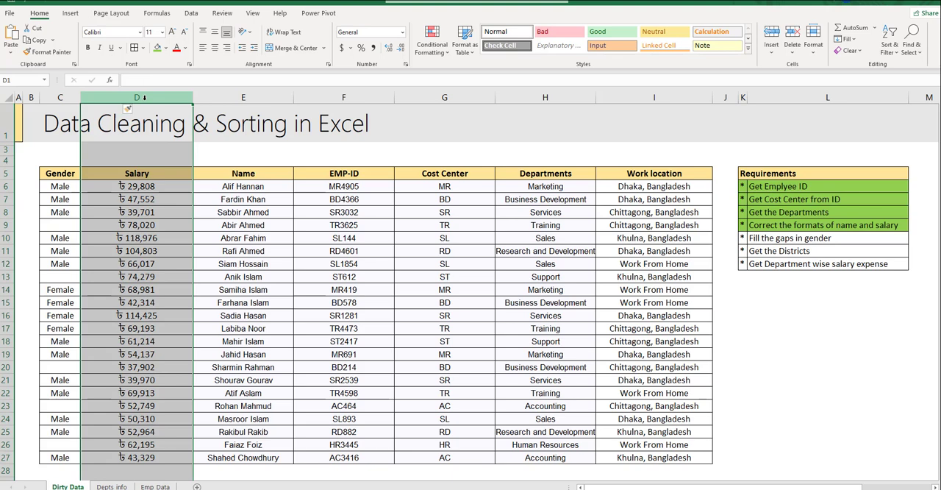
key("ctrl+shift+plus")
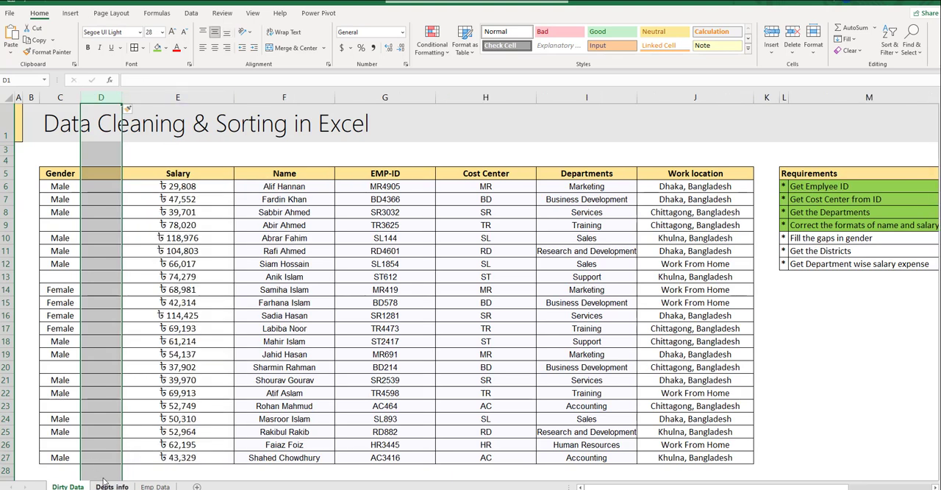
left_click_drag(375, 186, 385, 457)
left_click(155, 486)
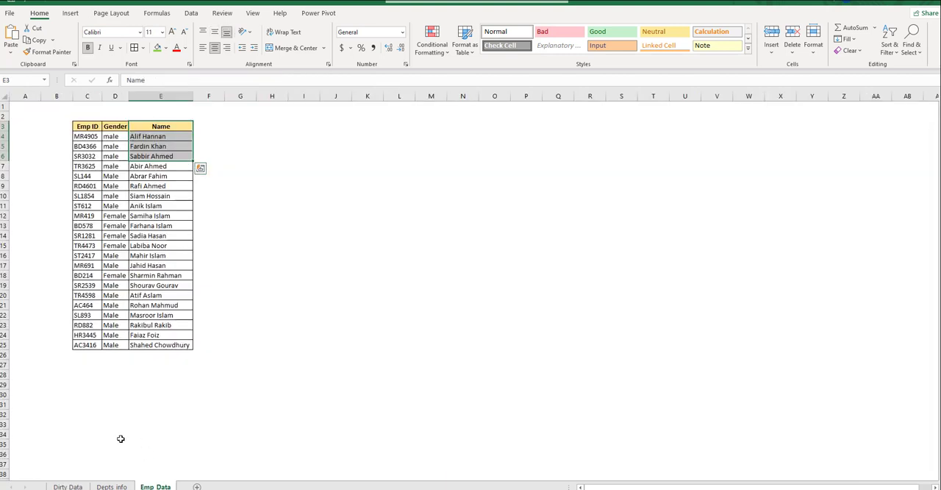
left_click(62, 486)
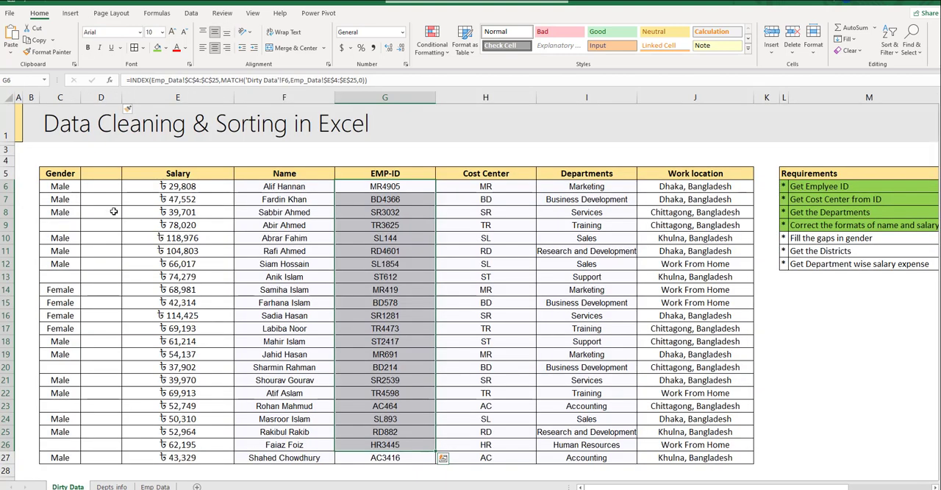
left_click(104, 185)
left_click(105, 173)
type("Gender")
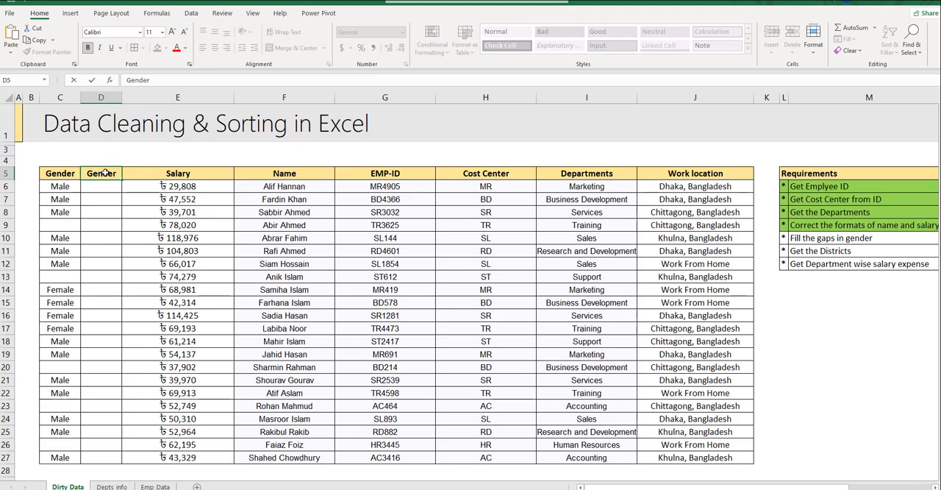
key("Return")
- Start an INDEX formula in D6 of the new Gender column with Emp_Data!$D$4:$D$25 as its array
type("=")
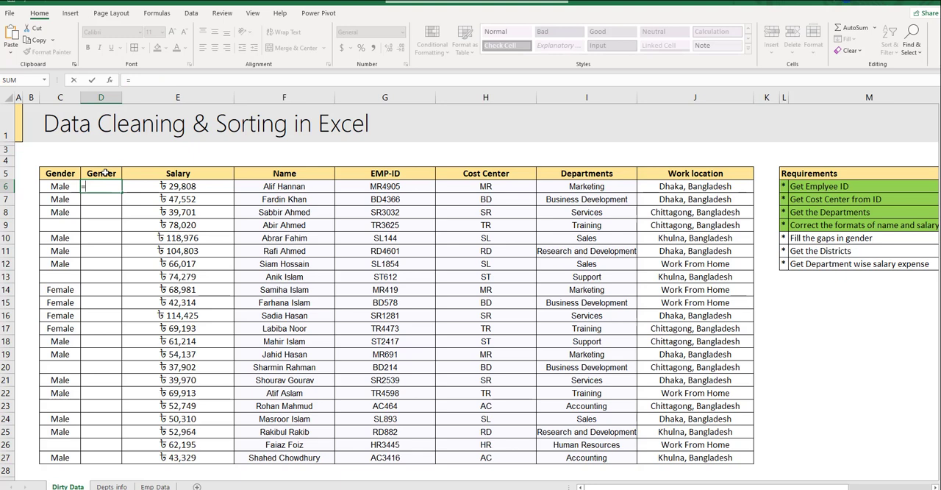
type("ind")
key("Tab")
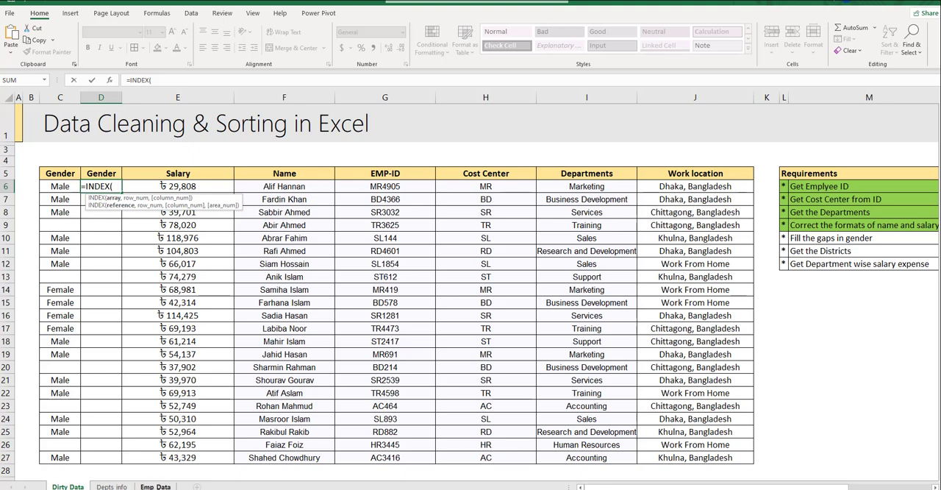
left_click(155, 486)
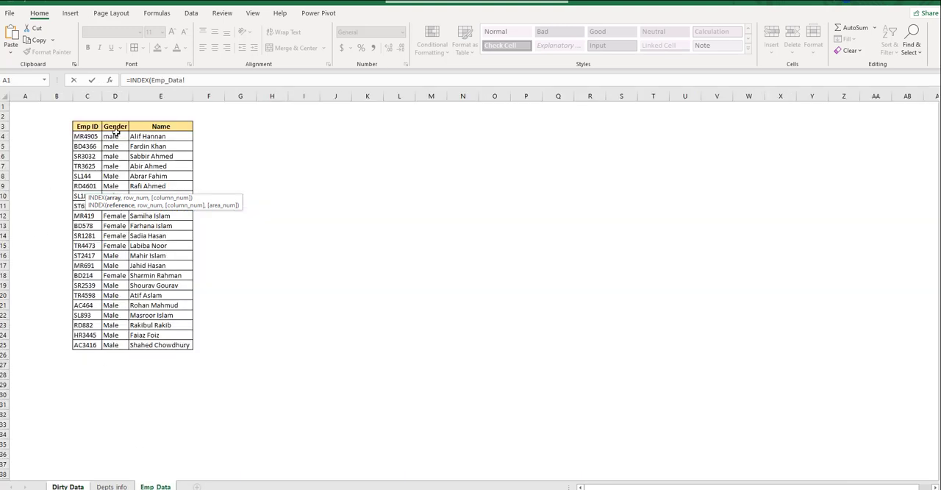
left_click_drag(114, 134, 119, 345)
key("F4")
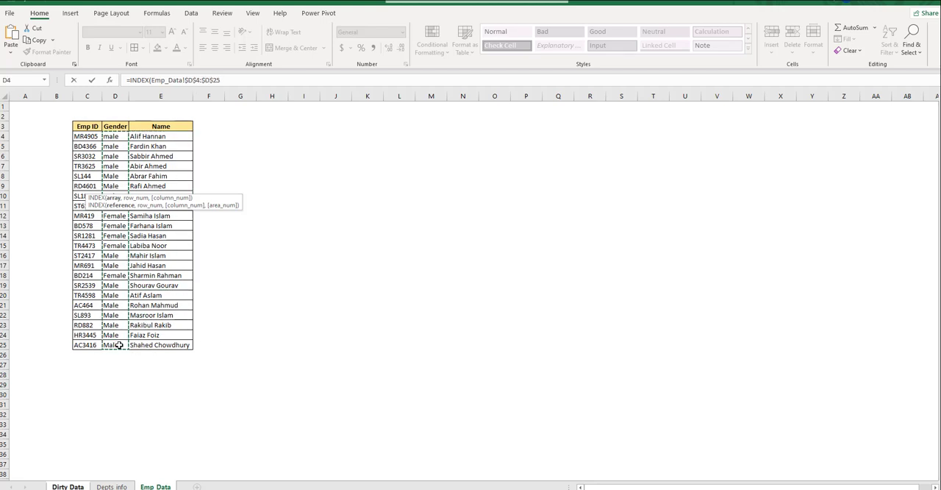
type(",")
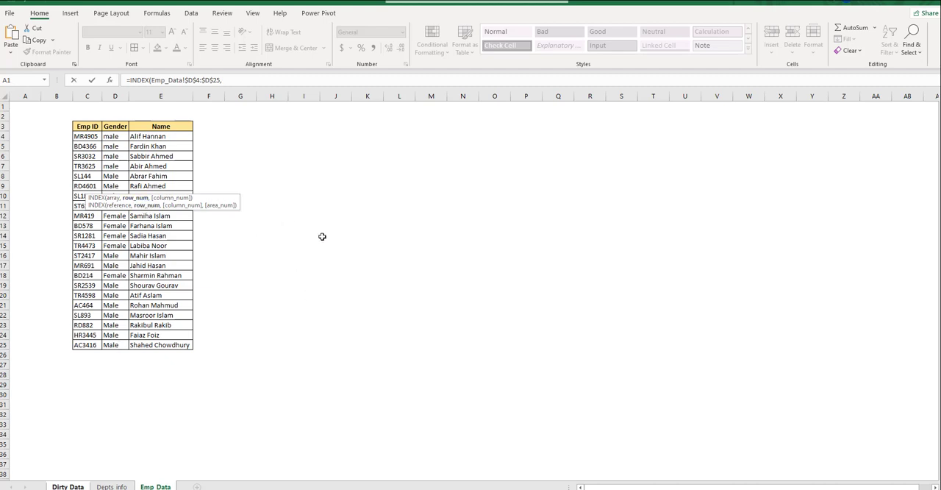
type("match")
- Add a MATCH function to the D6 formula with the EMP-ID cell 'Dirty Data'!G6 as its lookup value
key("Tab")
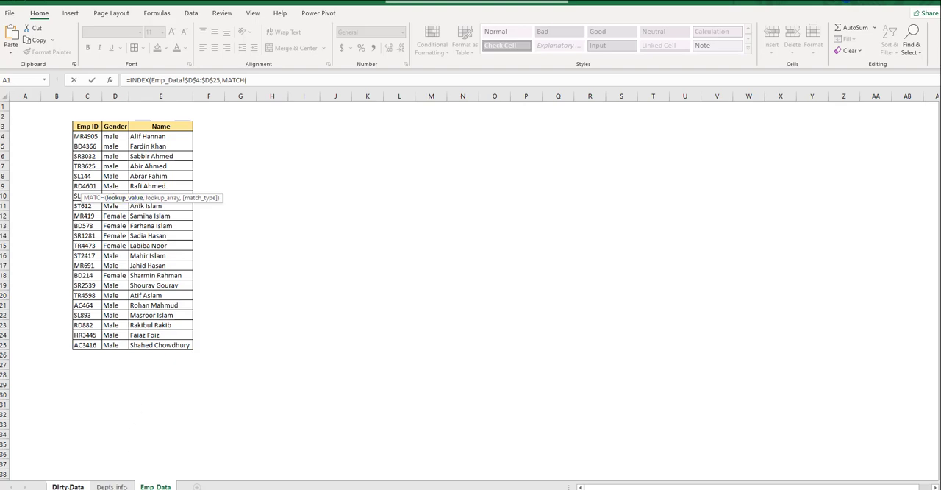
left_click(66, 487)
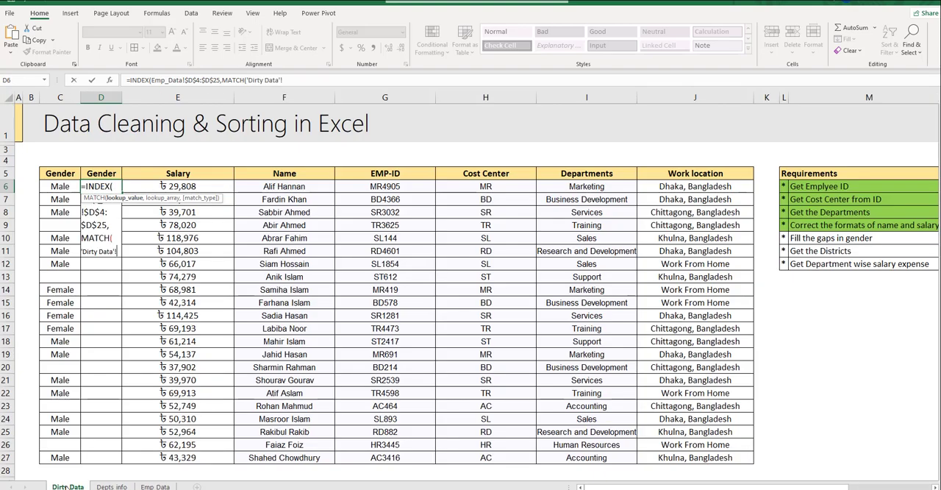
left_click(378, 189)
type(",")
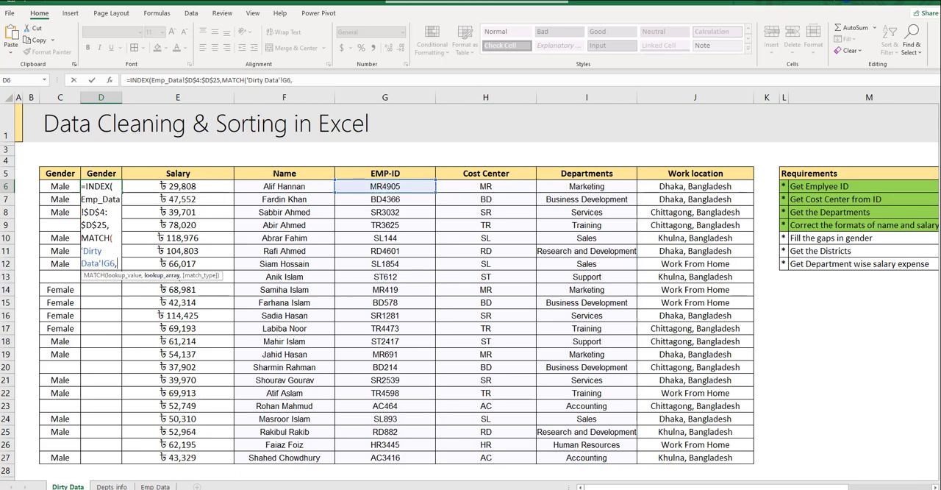
- Try the Name range Emp_Data!$E$4:$E$25 as the lookup array with match type 0, and clear D6
left_click(152, 486)
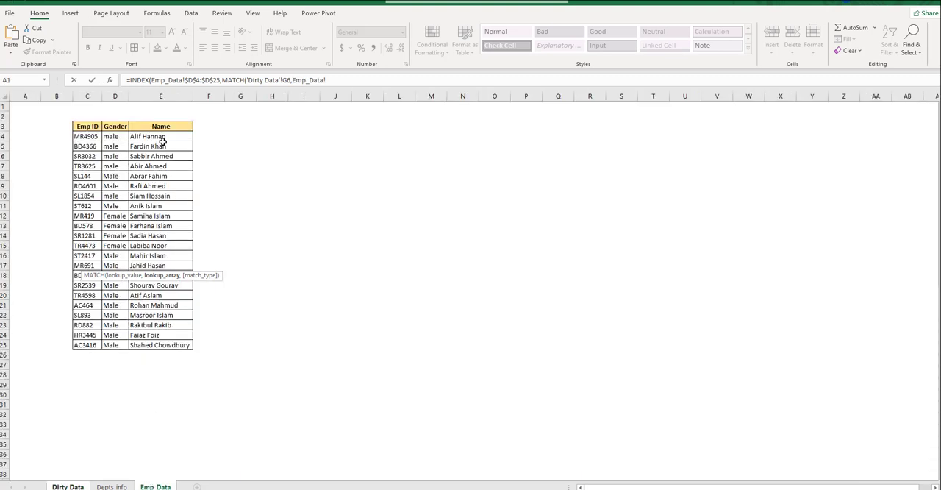
left_click_drag(160, 137, 162, 343)
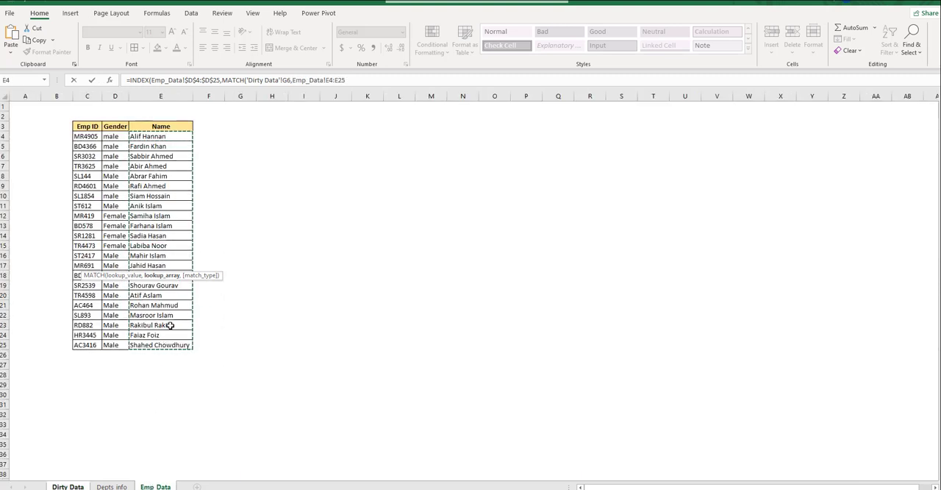
key("F4")
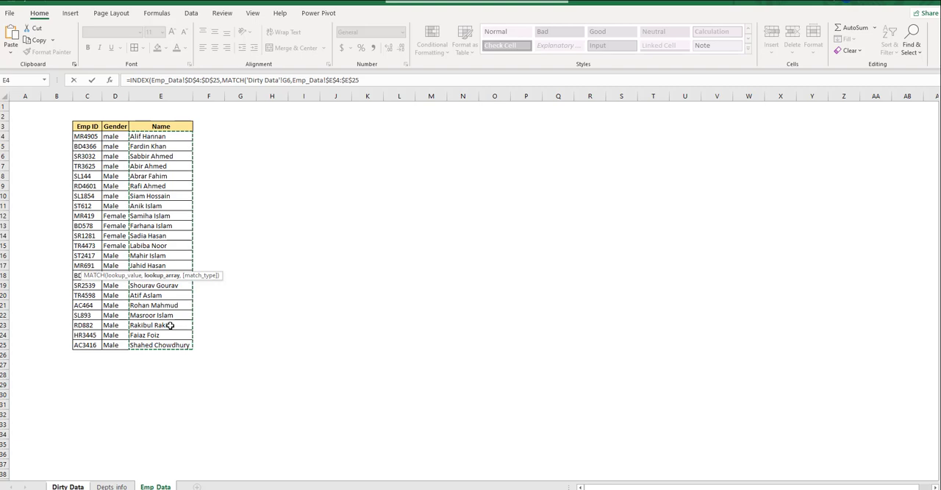
type(",0")
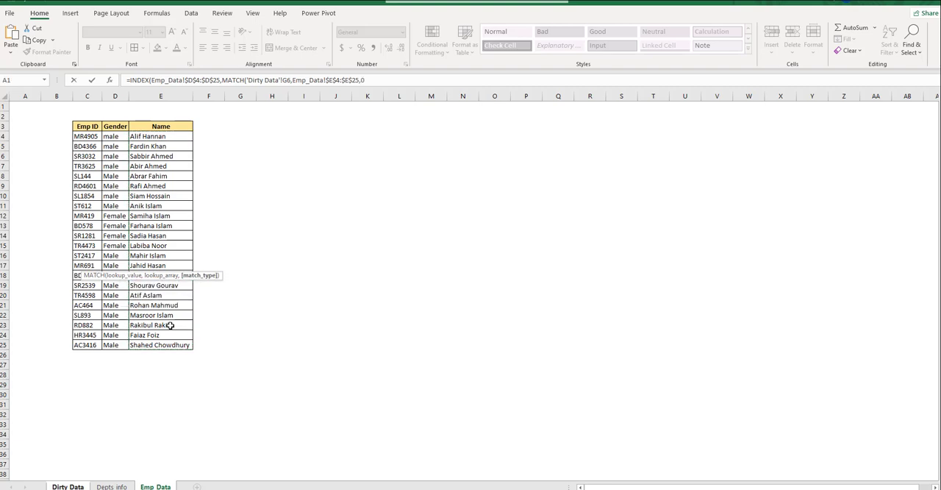
type("))")
key("Return")
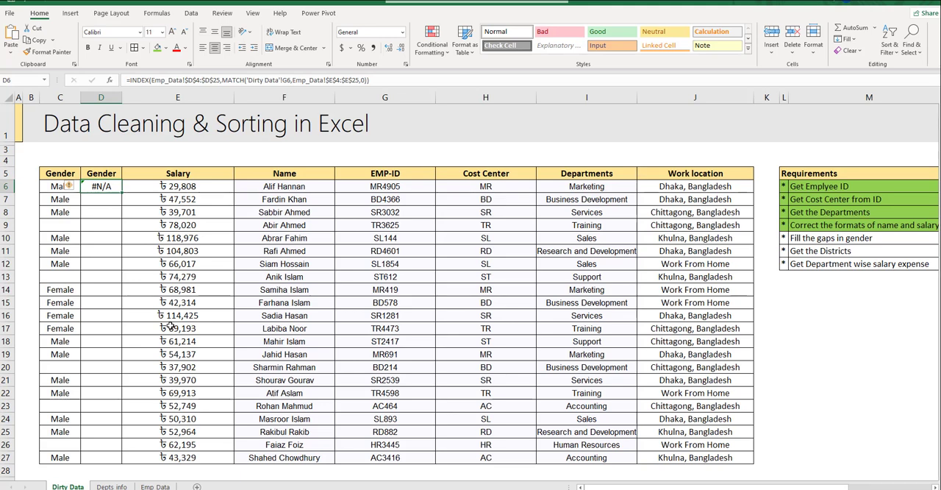
key("Delete")
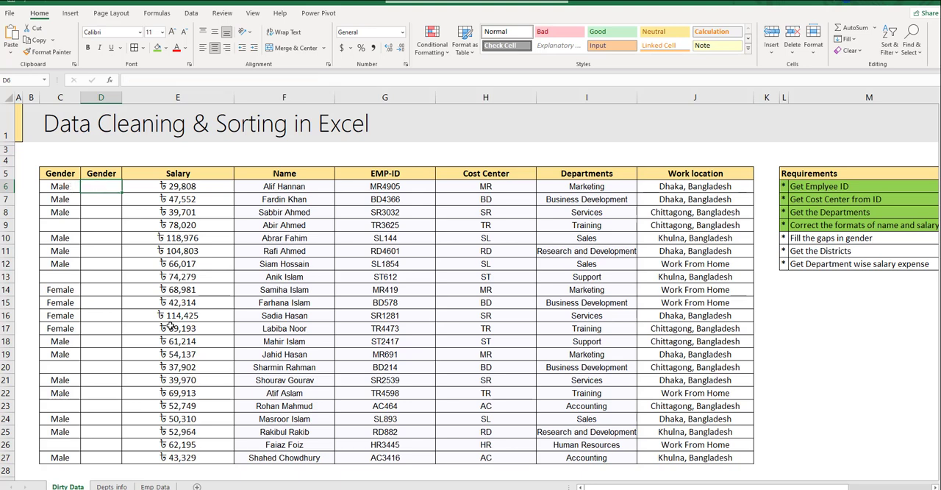
- Start a new INDEX formula in D6 with the absolute gender range Emp_Data!$D$4:$D$25 as its array
type("=ind")
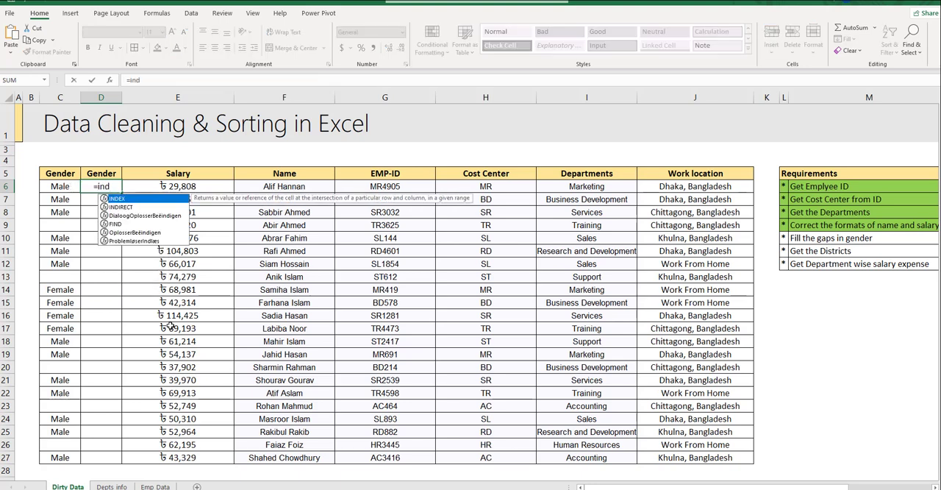
key("Tab")
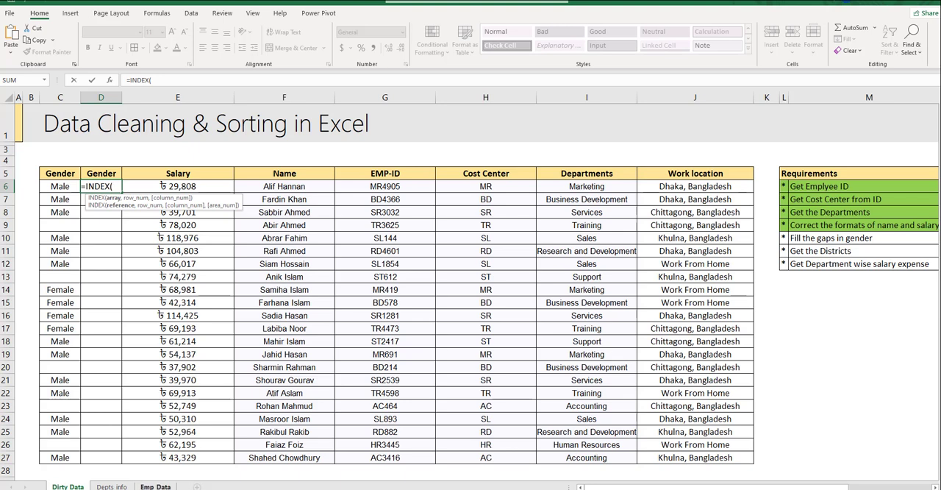
left_click(155, 486)
left_click_drag(86, 136, 85, 344)
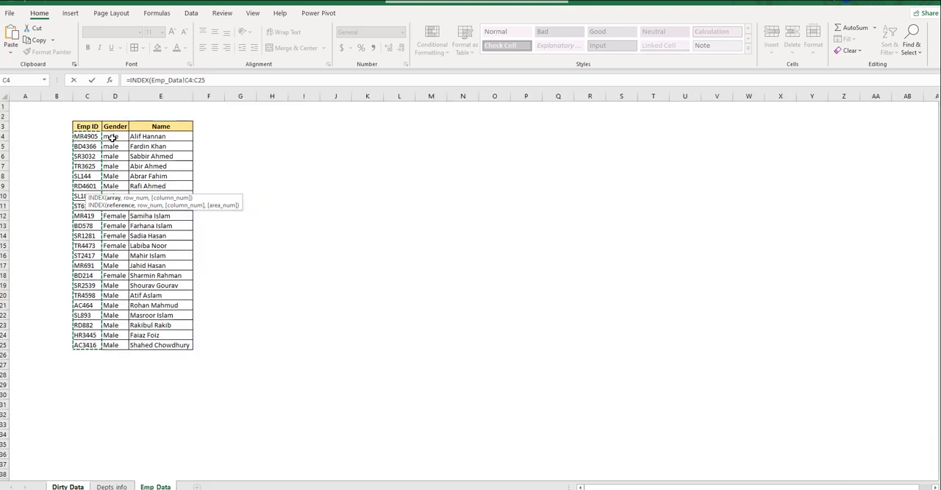
left_click_drag(111, 138, 126, 345)
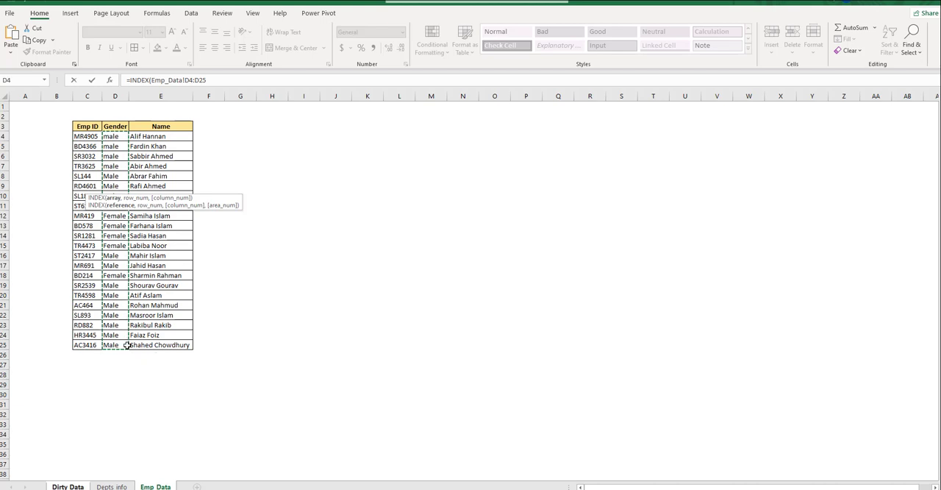
key("F4")
type(",")
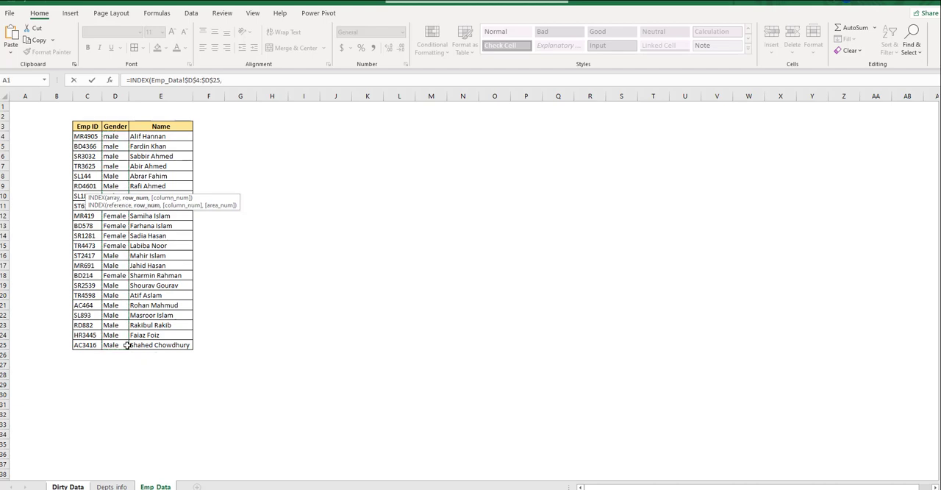
type("mat")
- Nest a MATCH function as the row number, looking up the EMP-ID in 'Dirty Data'!G6
key("Tab")
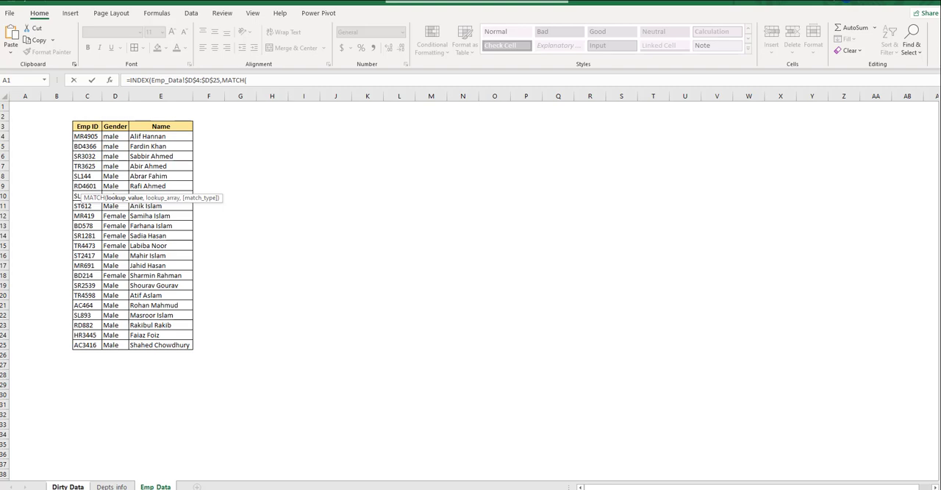
left_click(67, 485)
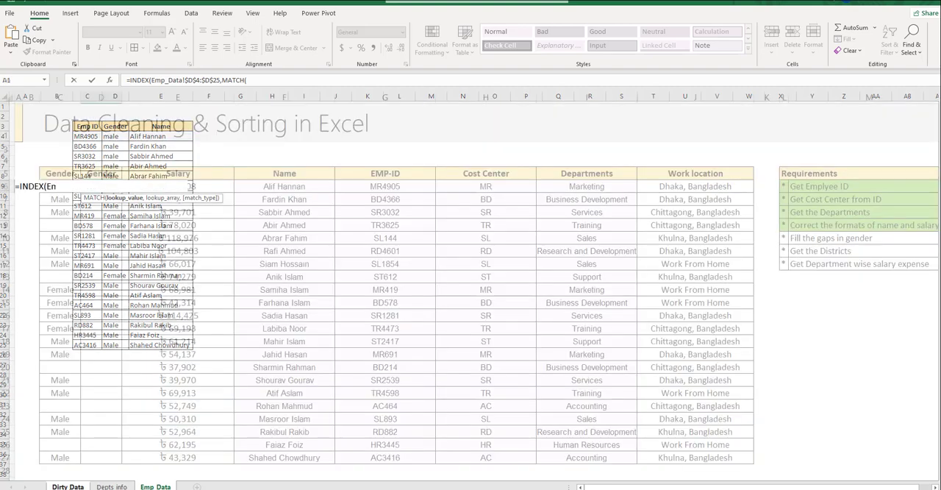
left_click(403, 190)
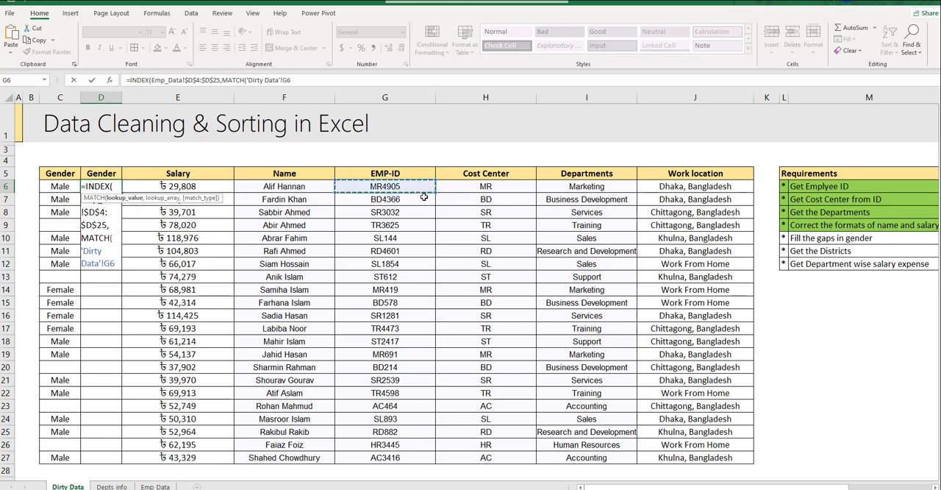
type(",")
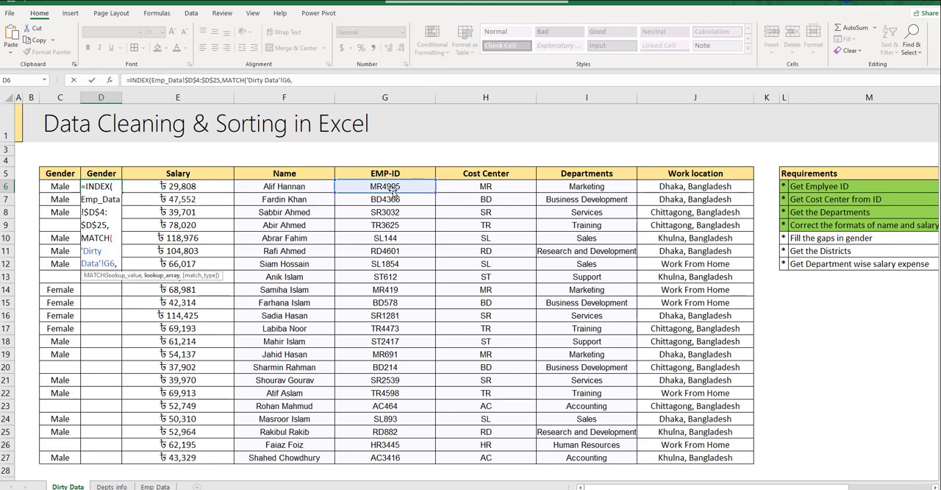
- Complete the D6 formula with Emp_Data!$C$4:$C$25 as the lookup array and match type 0
left_click(111, 486)
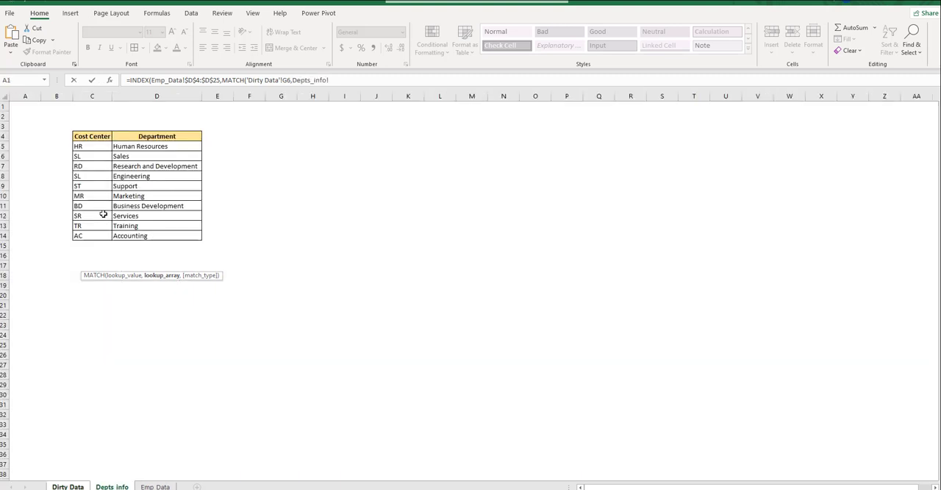
left_click(155, 486)
left_click_drag(85, 137, 90, 345)
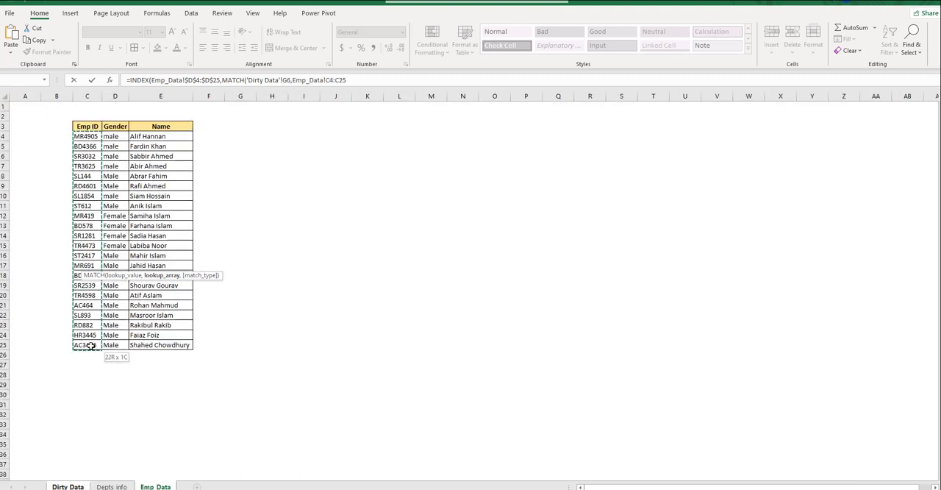
key("F4")
type(",")
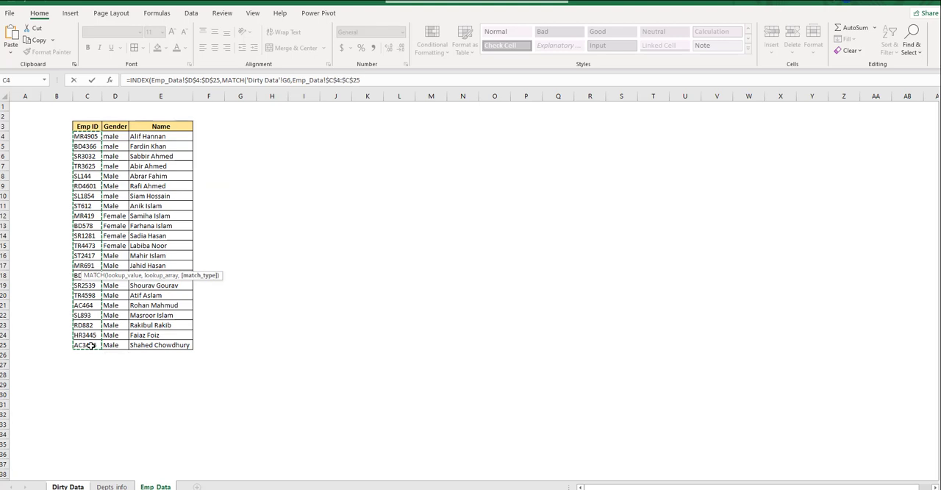
key("Down")
key("Tab")
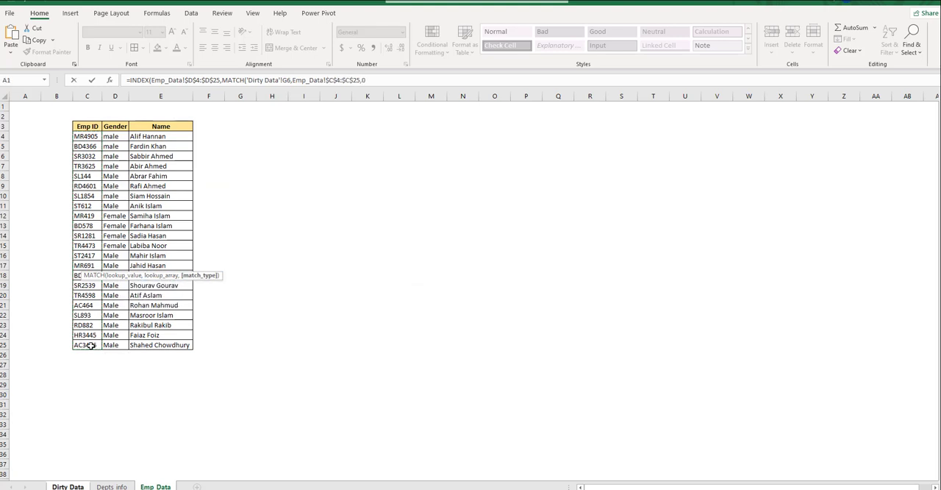
type("))")
key("Return")
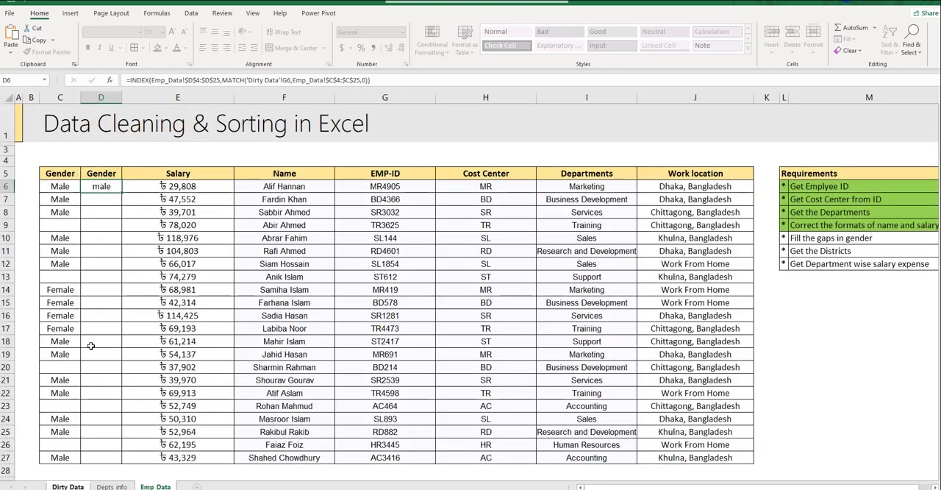
- Copy the D6 gender lookup formula down the new Gender column through D27
key("ctrl+c")
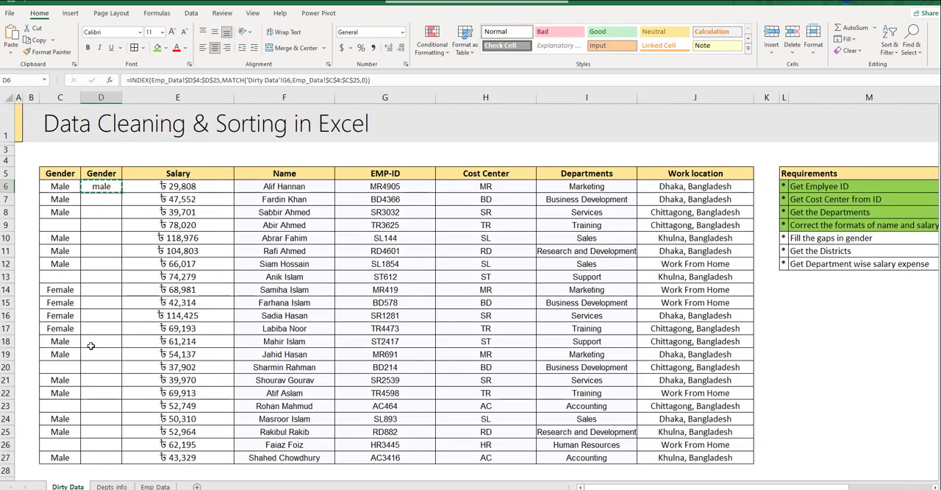
key("Left")
key("ctrl+Down")
key("ctrl+Right")
key("ctrl+Down")
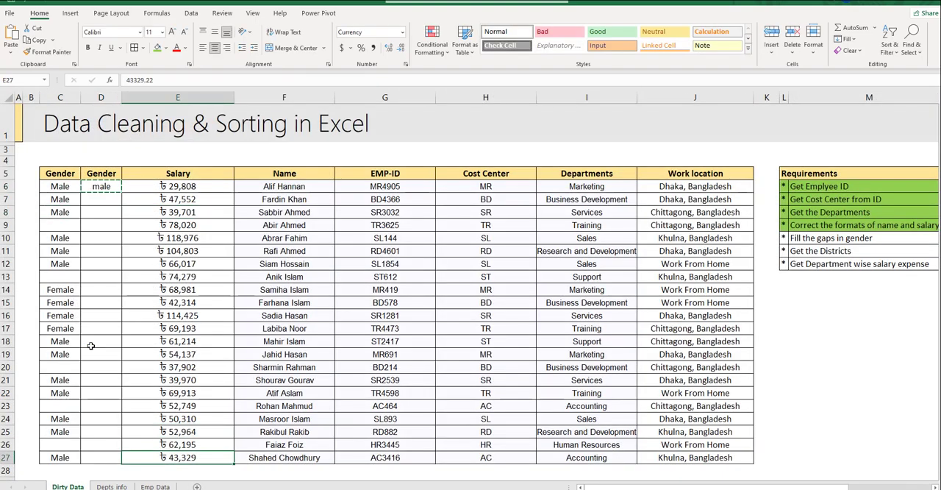
key("Left")
key("ctrl+v")
key("ctrl+c")
key("ctrl+shift+Up")
key("ctrl+v")
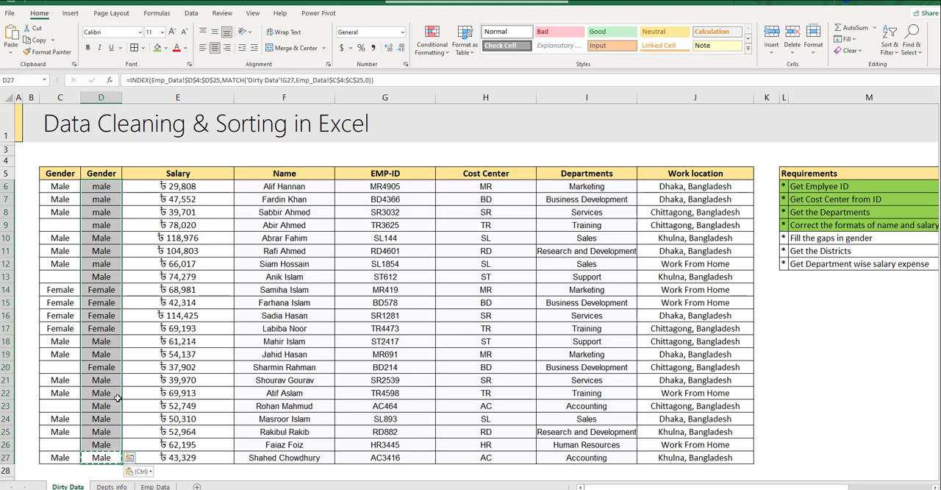
left_click(103, 265)
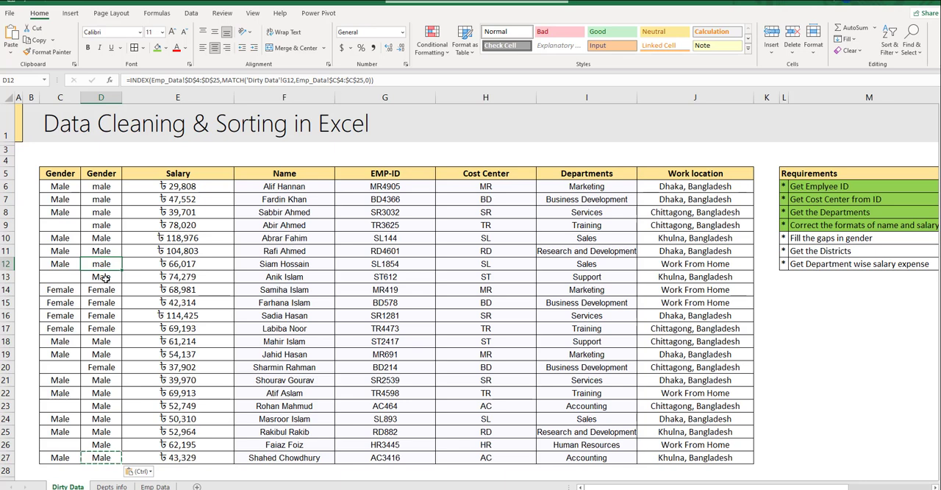
left_click(106, 278)
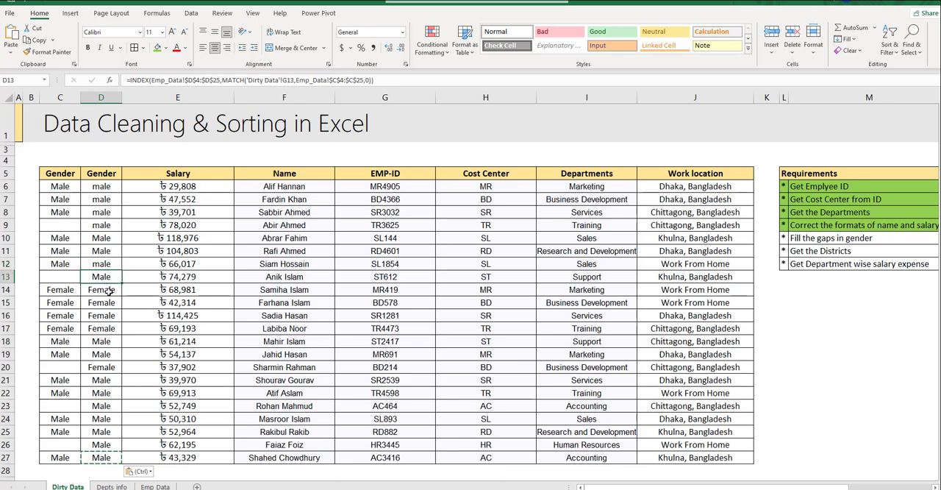
left_click(109, 290)
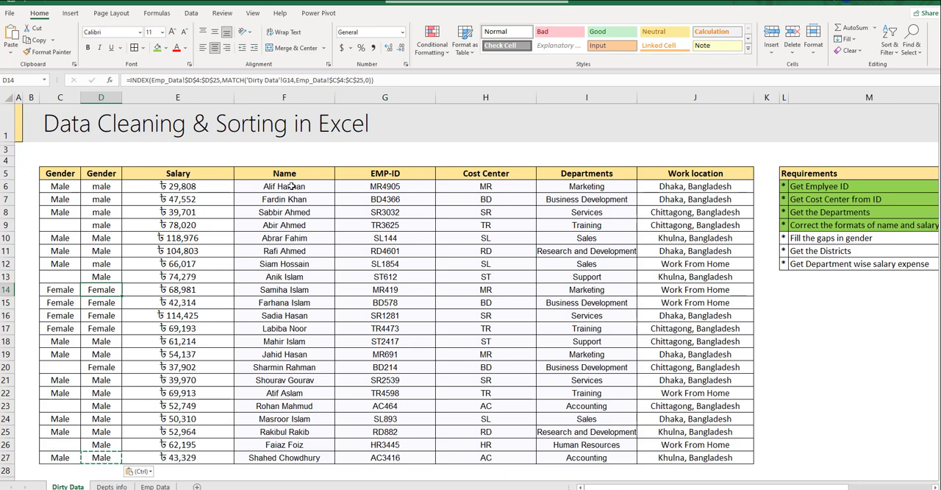
left_click_drag(292, 186, 301, 456)
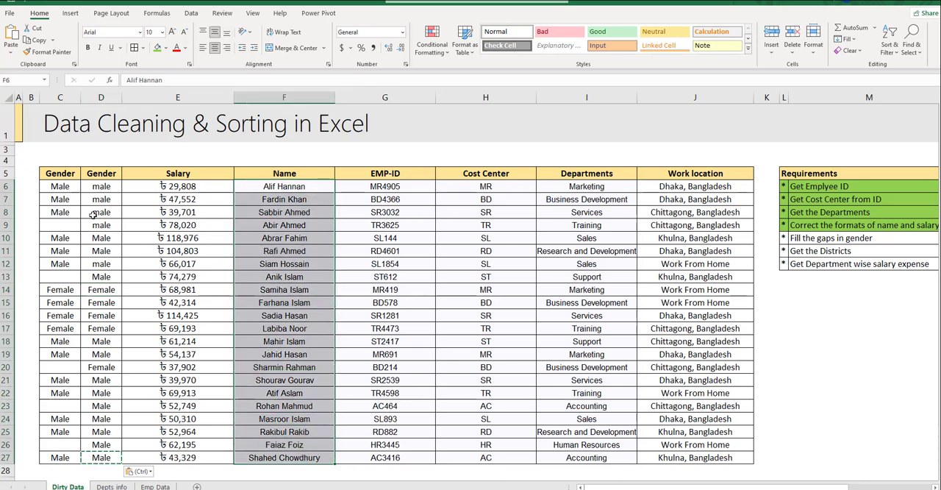
- Wrap the INDEX-MATCH formula in D6 in a PROPER function to capitalize the gender text
left_click(109, 186)
left_click(138, 76)
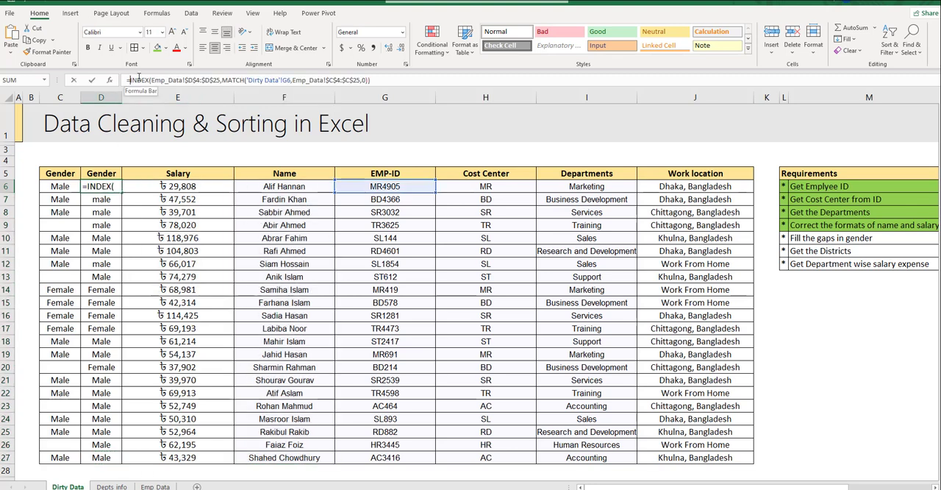
type("proper")
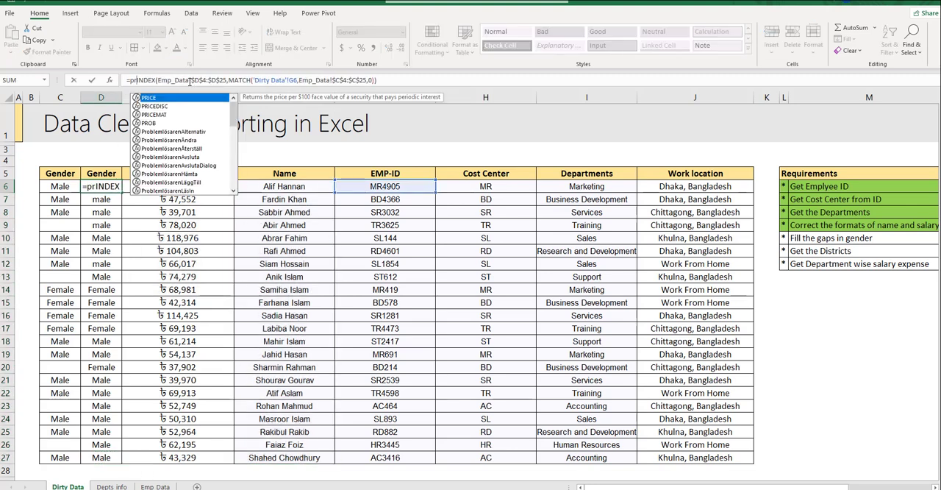
key("Tab")
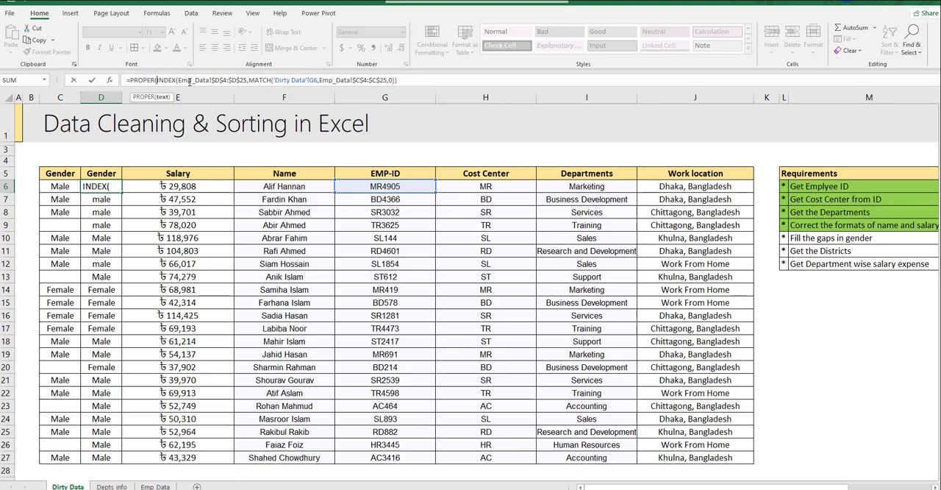
left_click(413, 81)
type(")")
key("ctrl+Return")
- Copy the PROPER formula from D6 to the remaining Gender cells D7:D27
key("ctrl+c")
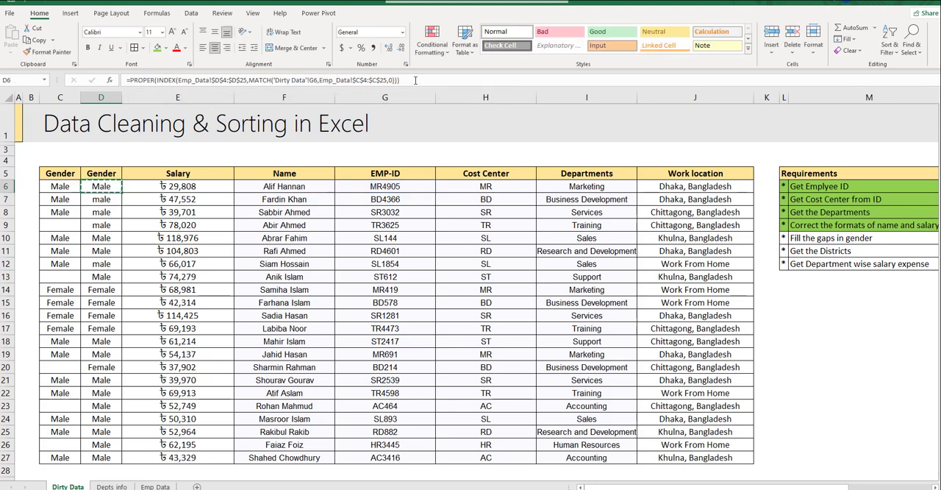
key("Down")
key("ctrl+shift+Down")
key("ctrl+v")
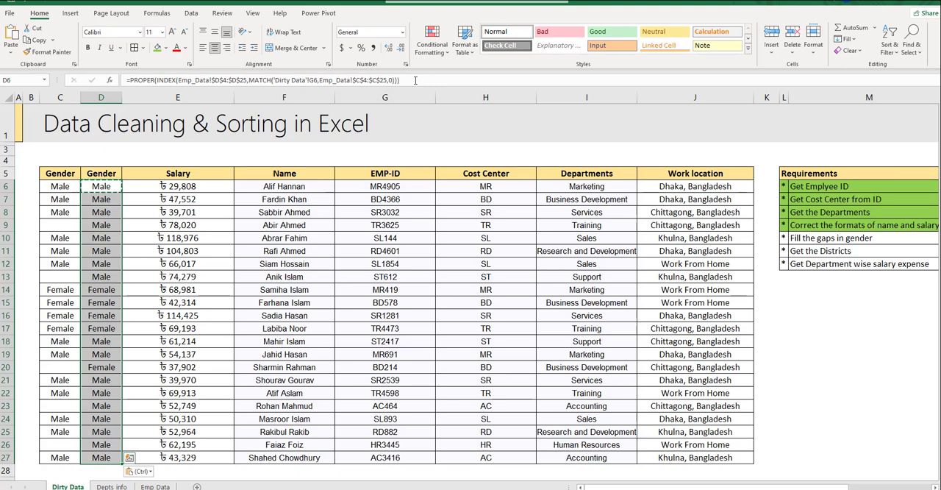
- Replace the formulas in the new Gender cells D6:D27 with their static values
key("ctrl+c")
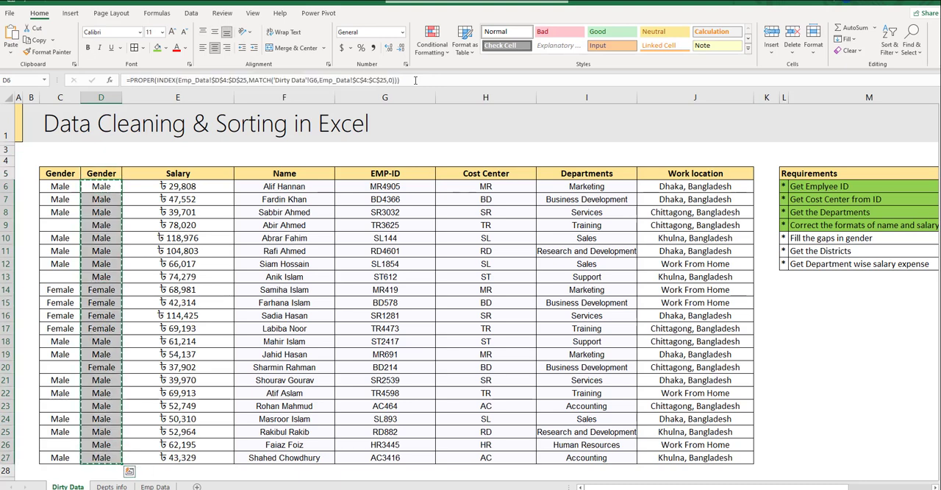
key("ctrl+v")
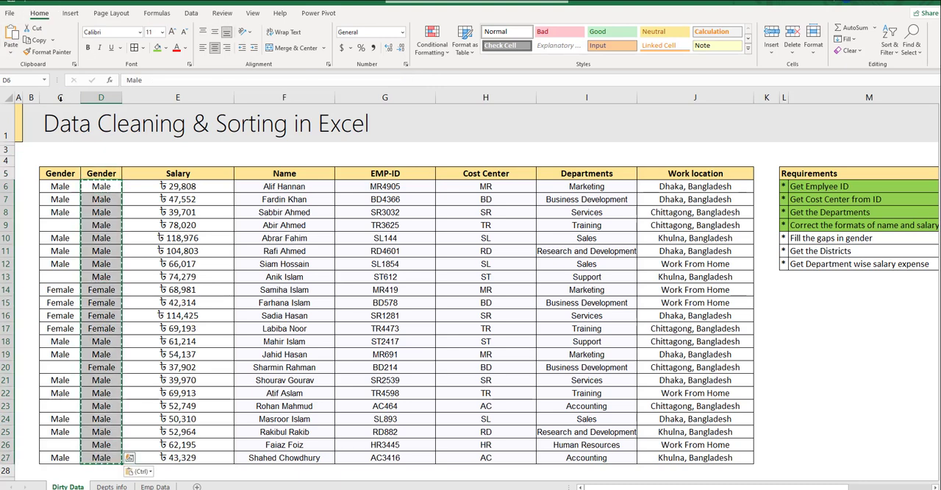
- Move the completed Gender data in D5:D27 over the old gender column, starting at C5
left_click(62, 97)
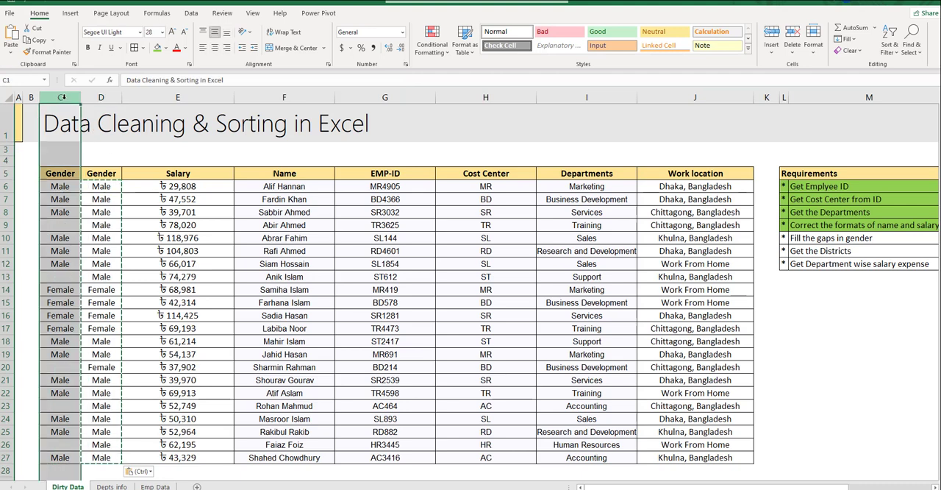
left_click(59, 173)
key("Up")
key("Up")
key("Up")
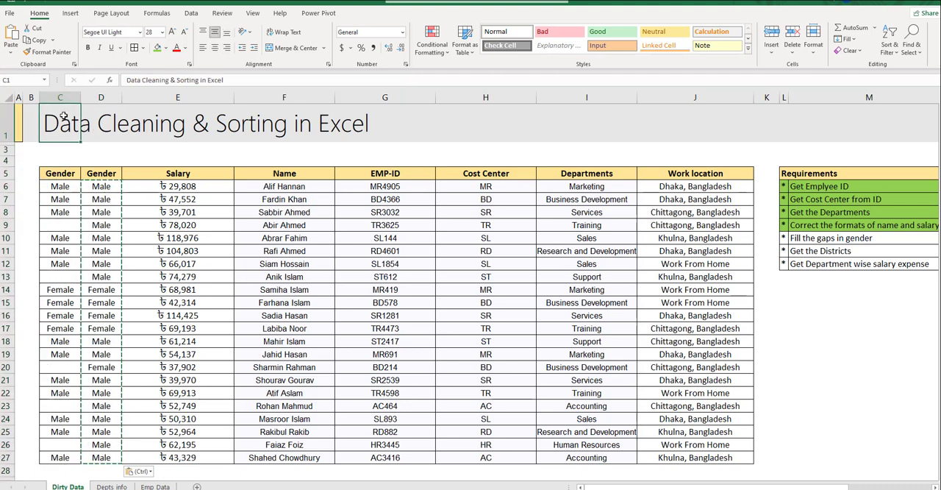
left_click_drag(59, 175, 60, 408)
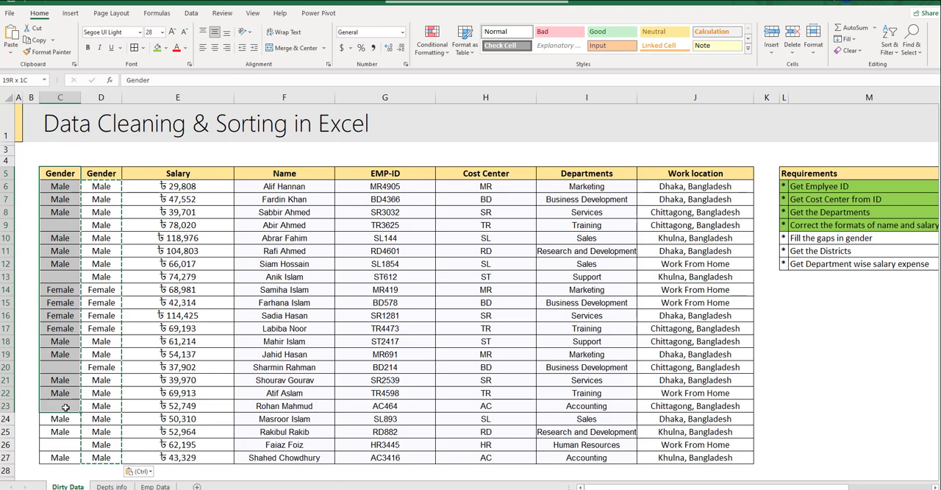
left_click(101, 163)
left_click(101, 173)
key("ctrl+shift+Down")
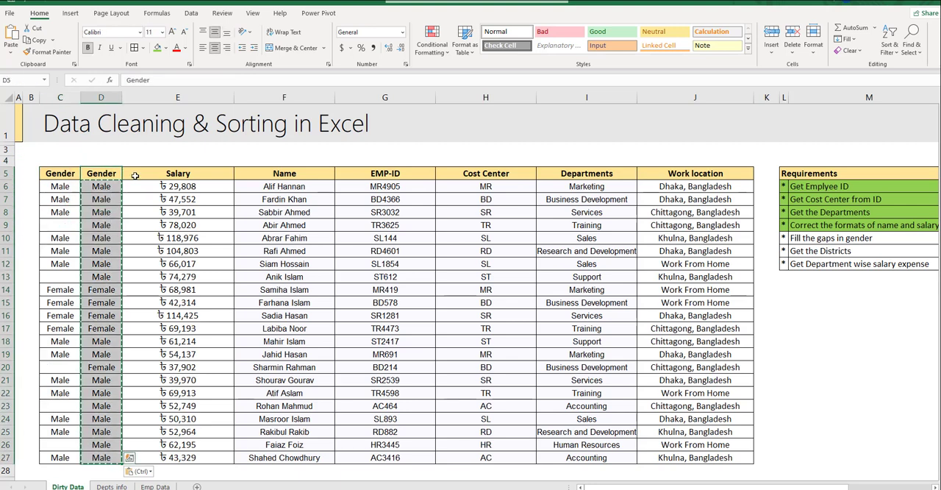
key("ctrl+x")
key("Left")
key("ctrl+v")
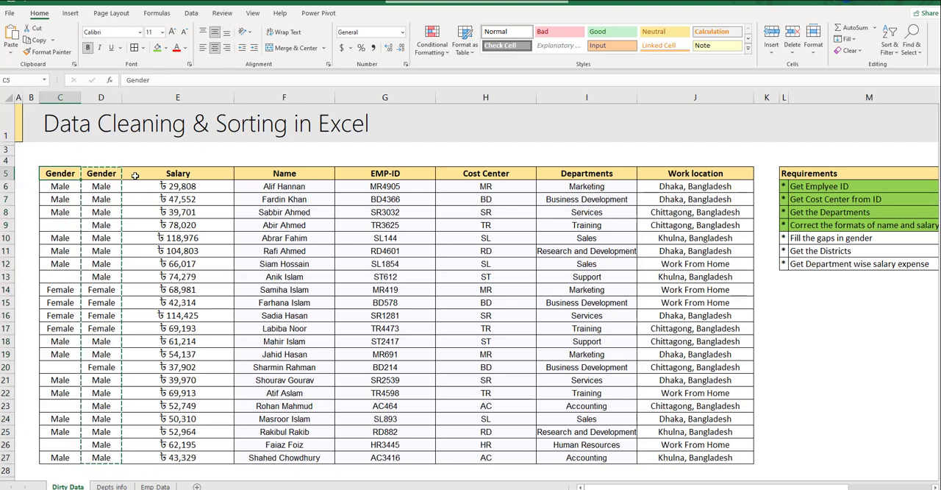
- Delete the emptied column D between Gender and Salary
key("Right")
key("ctrl+space")
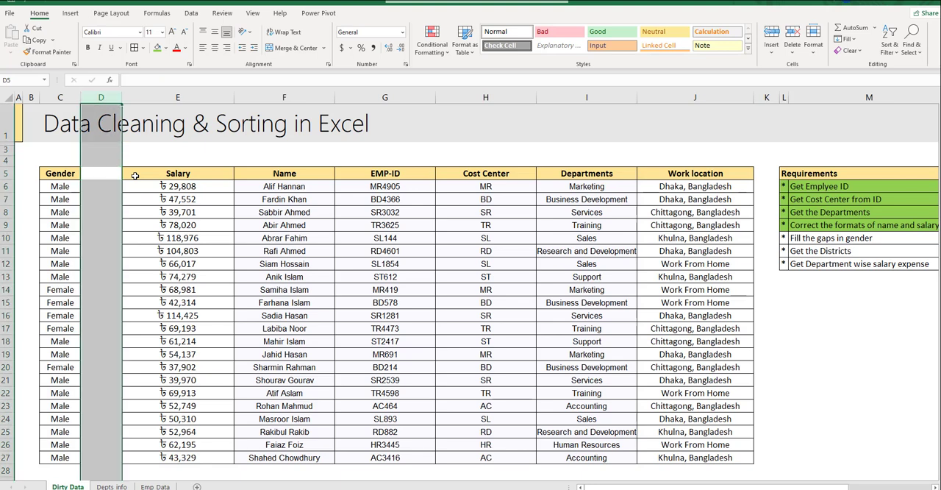
key("ctrl+minus")
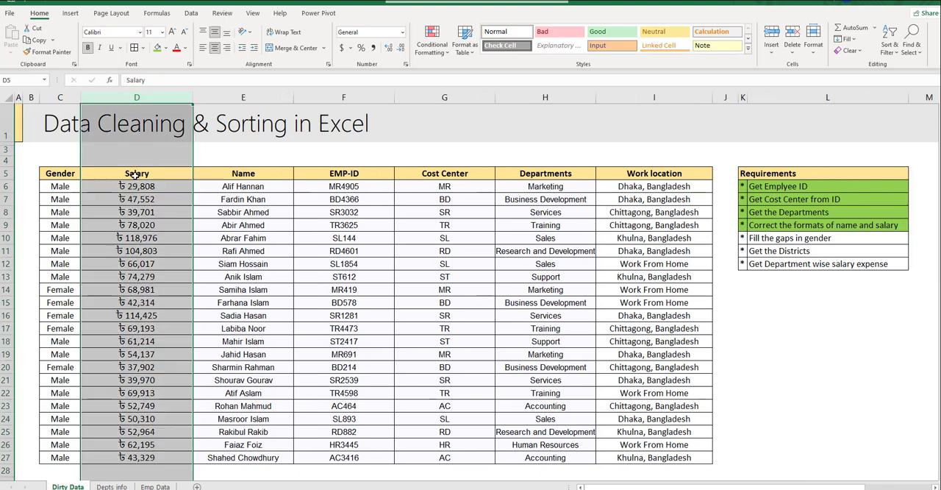
- Mark the "Fill the gaps in gender" requirement as done with a green fill
left_click(751, 239)
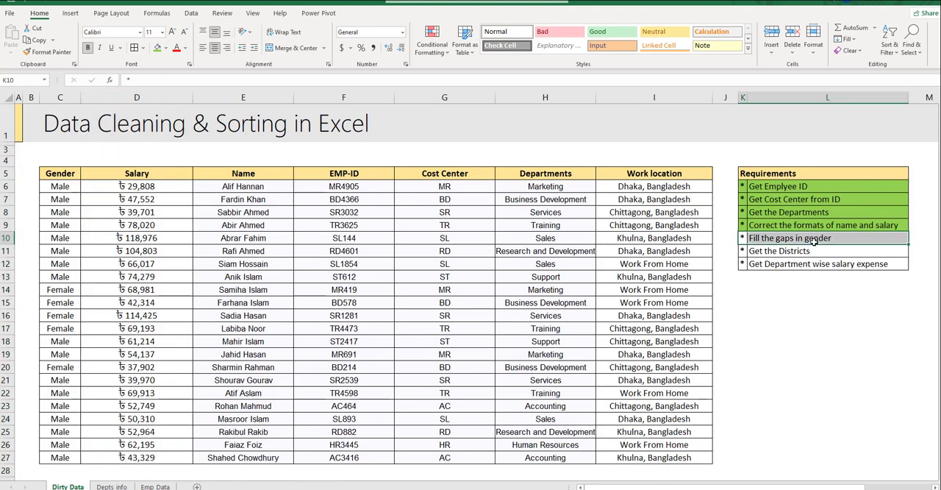
left_click(159, 47)
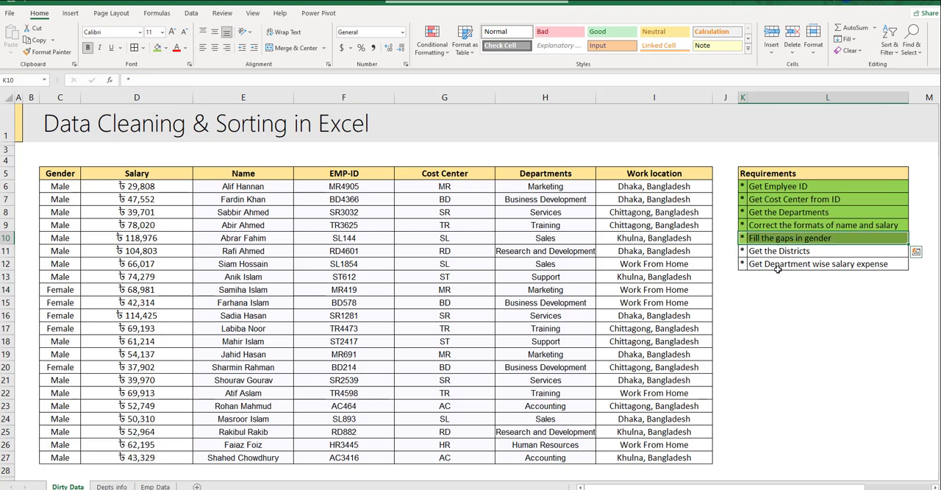
left_click(653, 91)
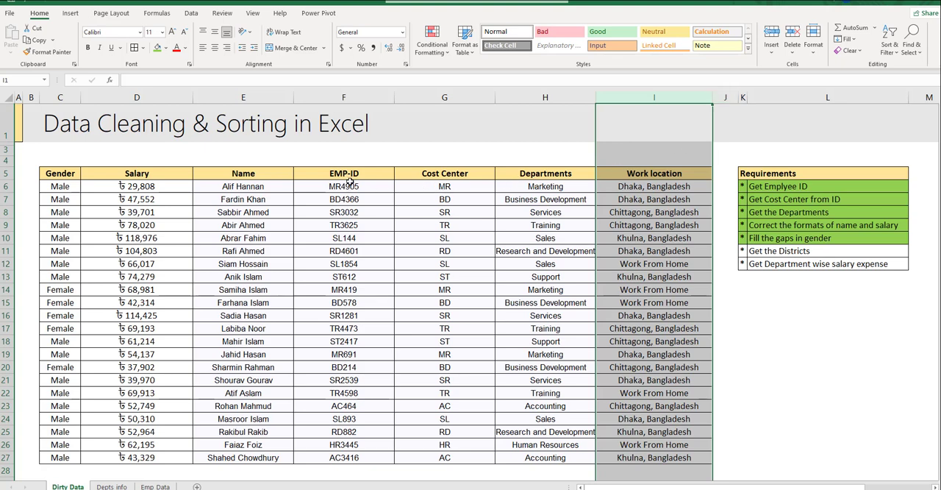
left_click(350, 97)
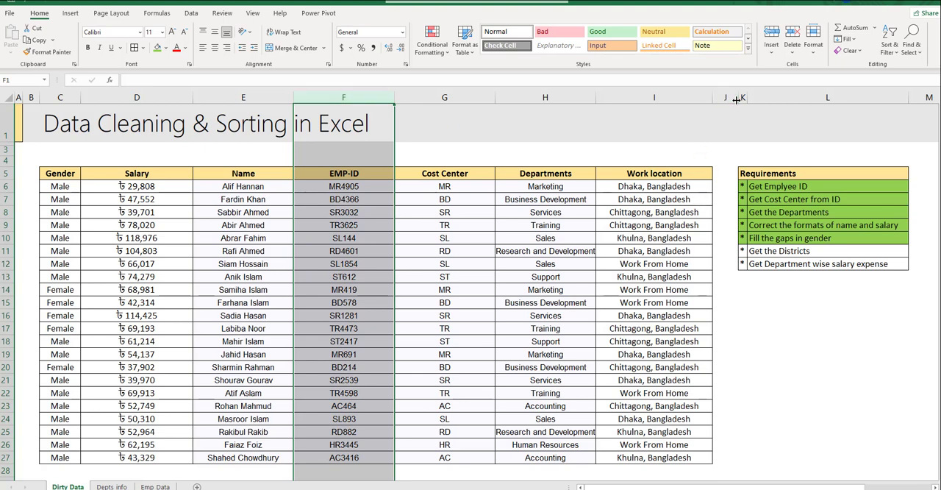
- Widen the blank column J beside Work location and enter the heading Districts in J5
left_click_drag(736, 99, 750, 99)
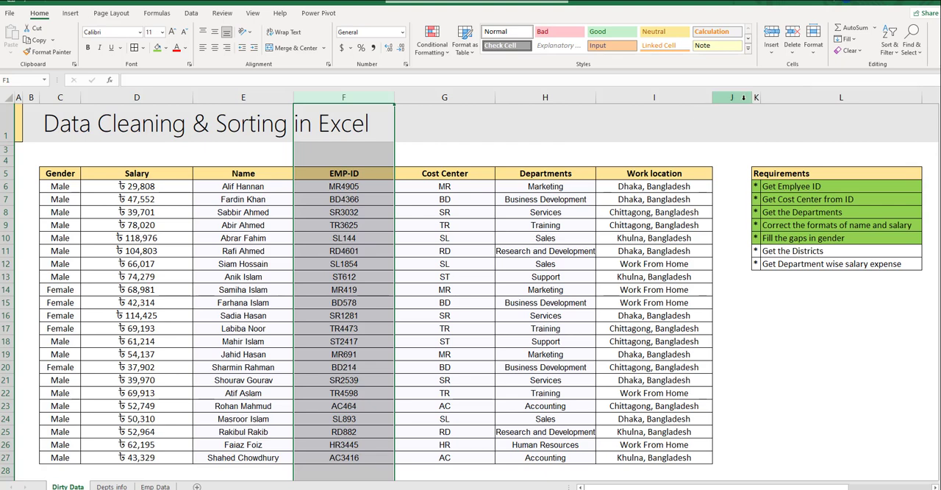
left_click_drag(742, 101, 749, 101)
left_click(722, 174)
type("Distric")
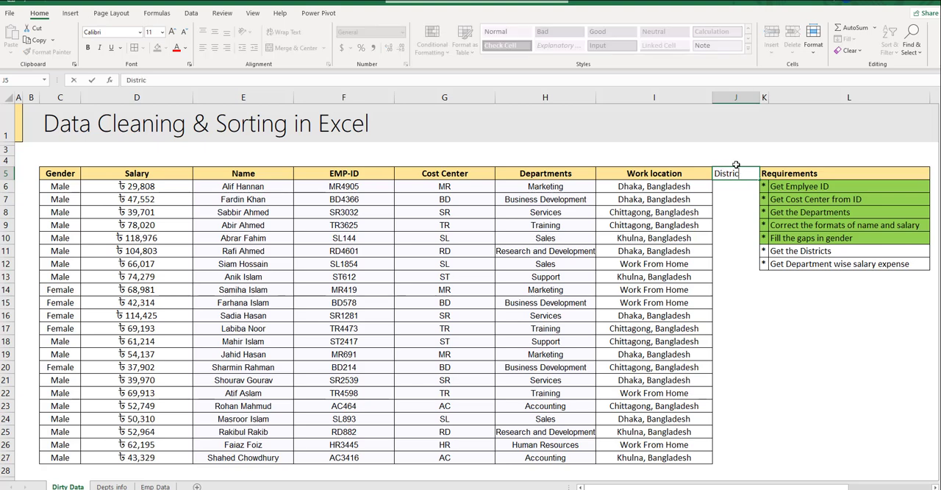
type("ts")
key("Return")
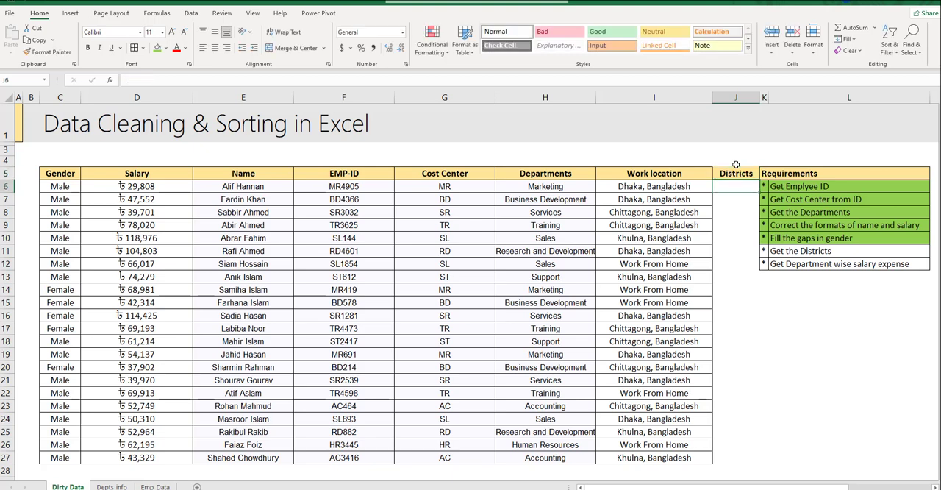
- Insert two blank columns at K, between the Districts column and the Requirements list
left_click(765, 97)
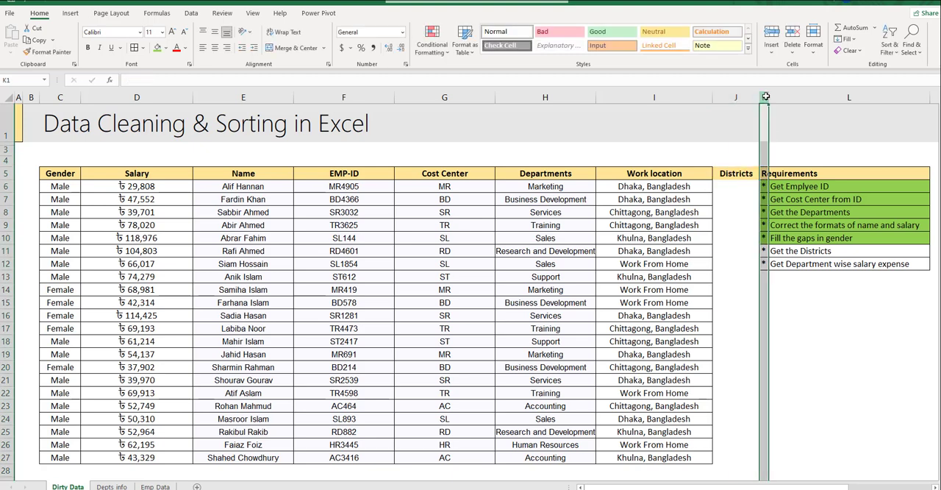
key("ctrl+shift+plus")
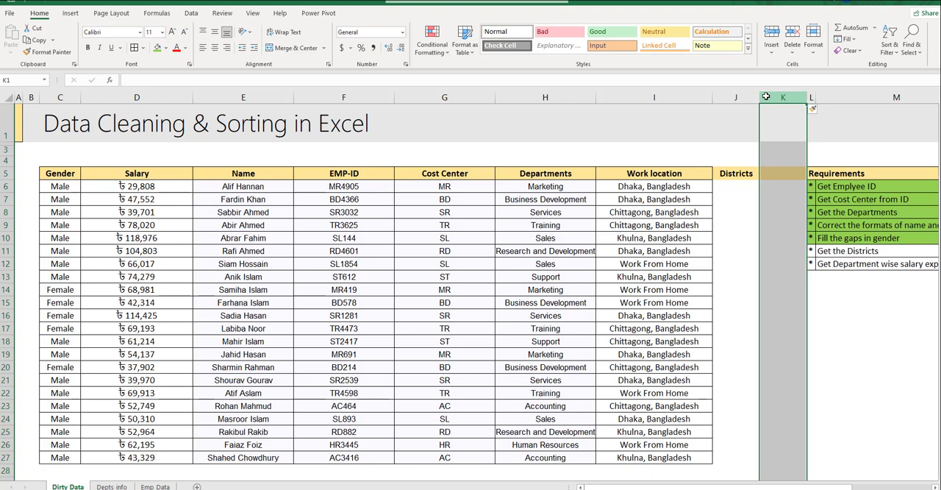
key("ctrl+shift+plus")
left_click(783, 199)
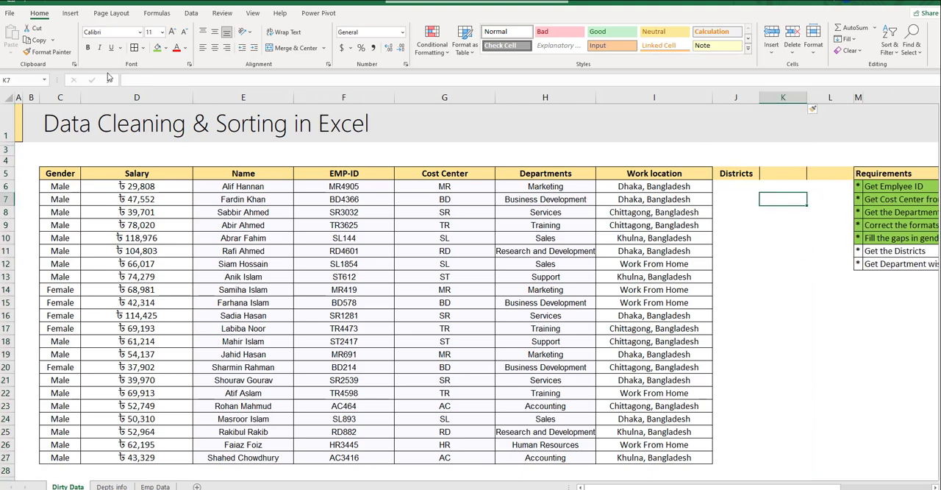
- Clear the header formatting from K5:L5 by copying the format of blank cell K7, and narrow column L
left_click(49, 51)
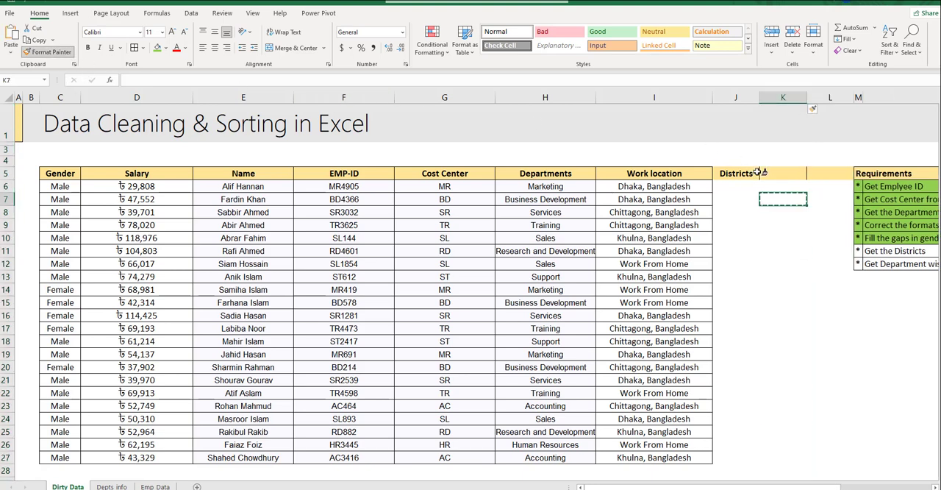
left_click_drag(771, 172, 827, 170)
left_click(829, 198)
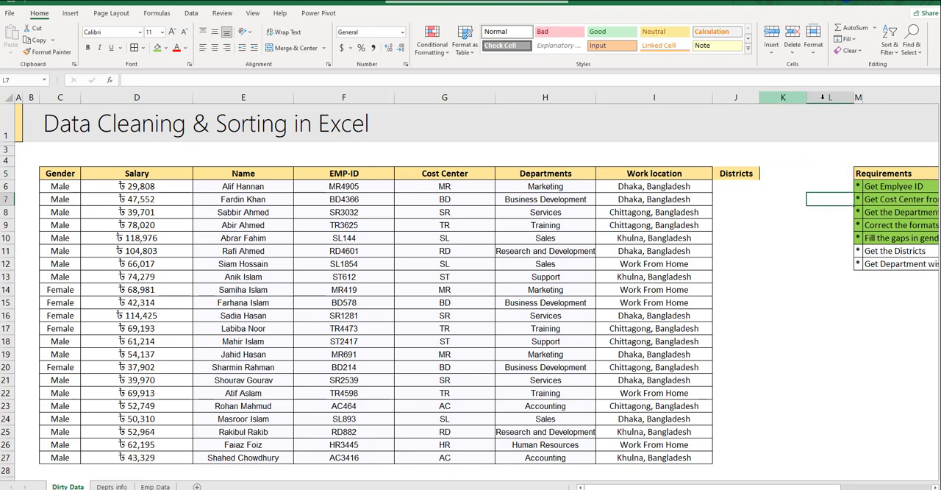
left_click_drag(855, 97, 810, 97)
left_click(743, 198)
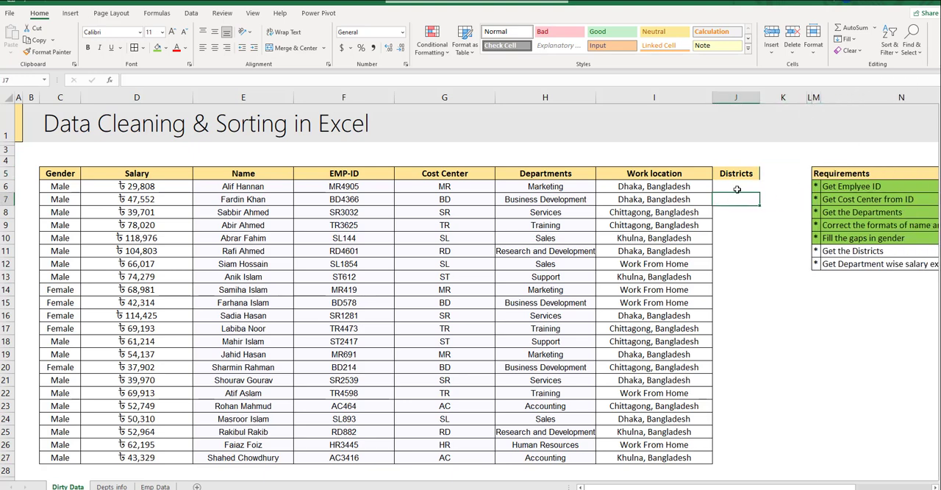
- Split the Work location entries in I6:I27 with Text to Columns, using Delimited with only Comma as the delimiter
left_click(722, 184)
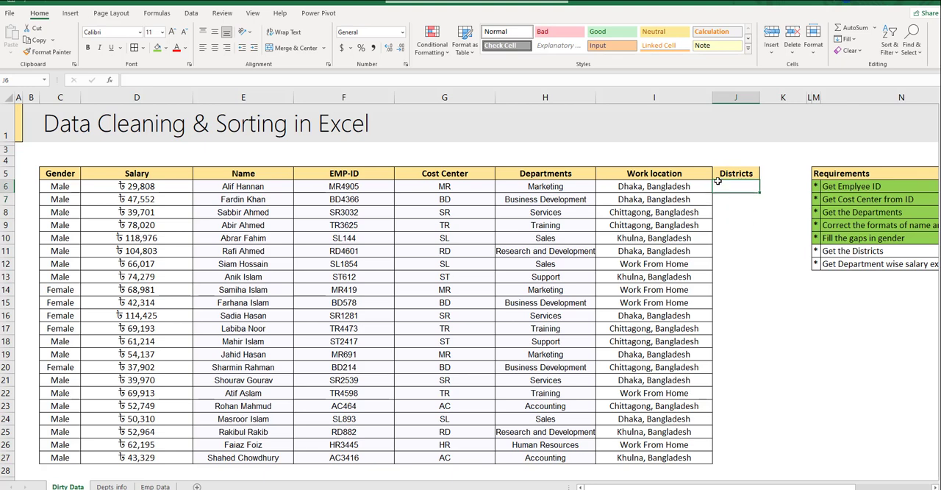
left_click(663, 188)
key("ctrl+shift+Down")
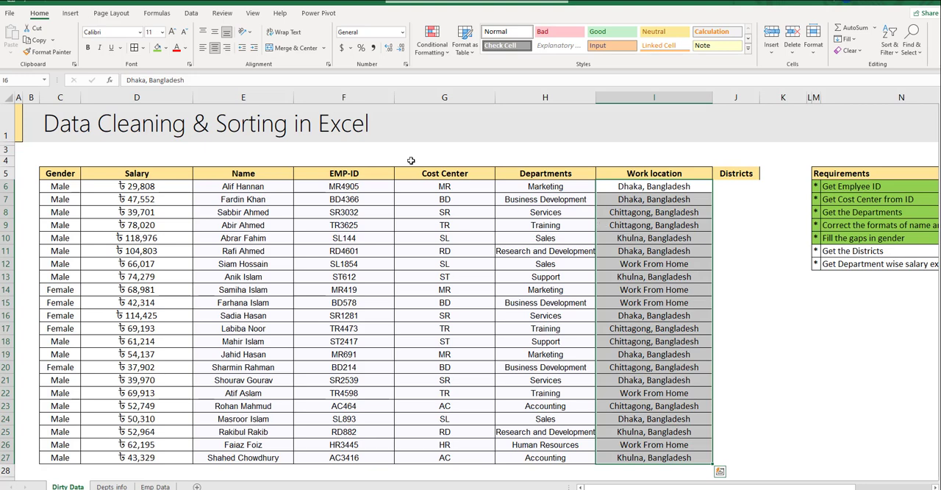
left_click(191, 13)
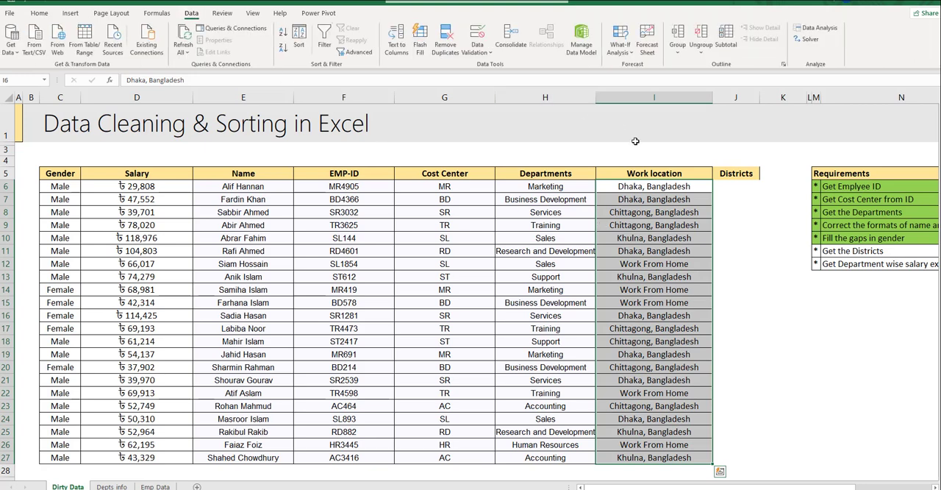
left_click(396, 46)
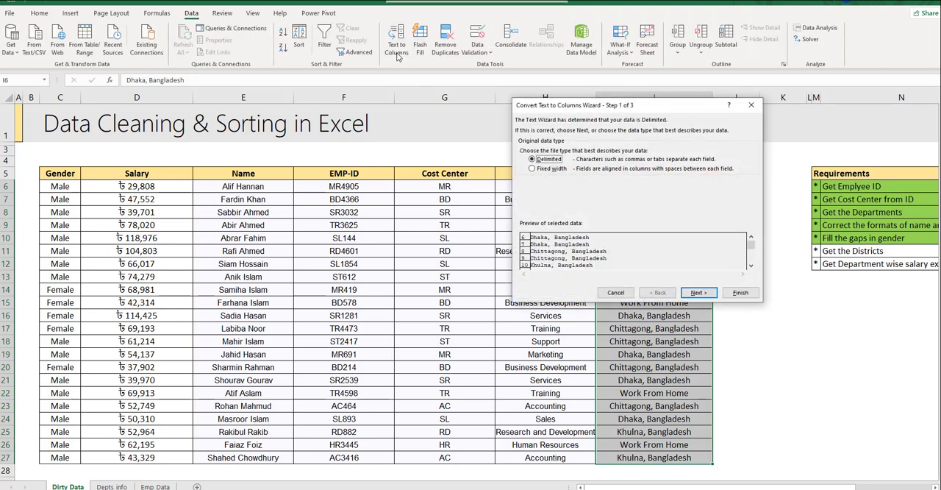
left_click_drag(605, 110, 717, 108)
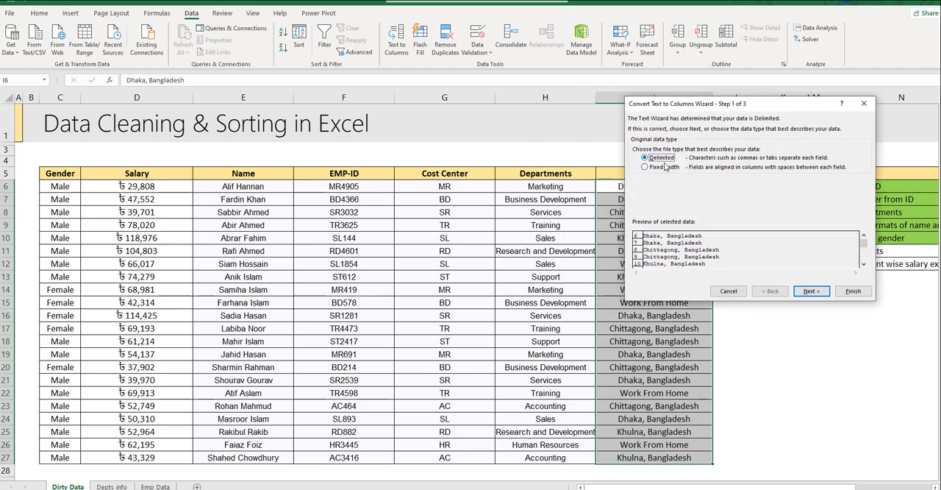
left_click(800, 290)
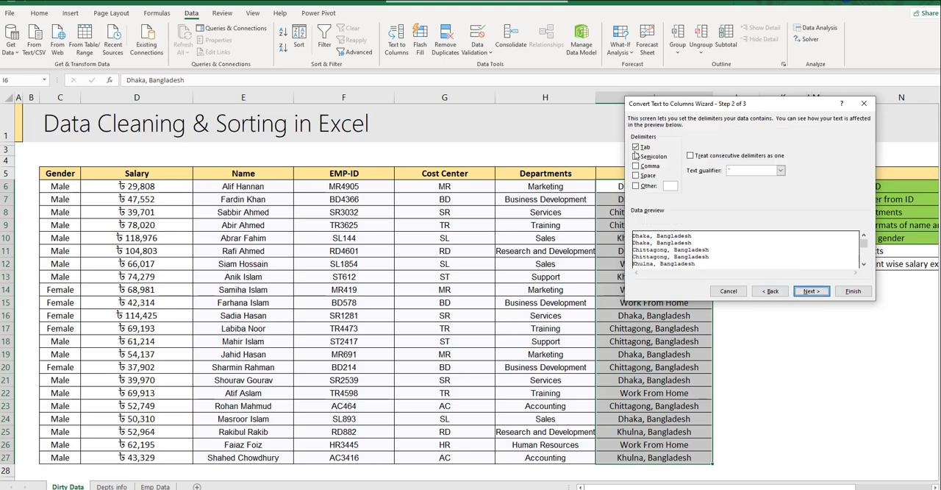
left_click_drag(692, 107, 750, 116)
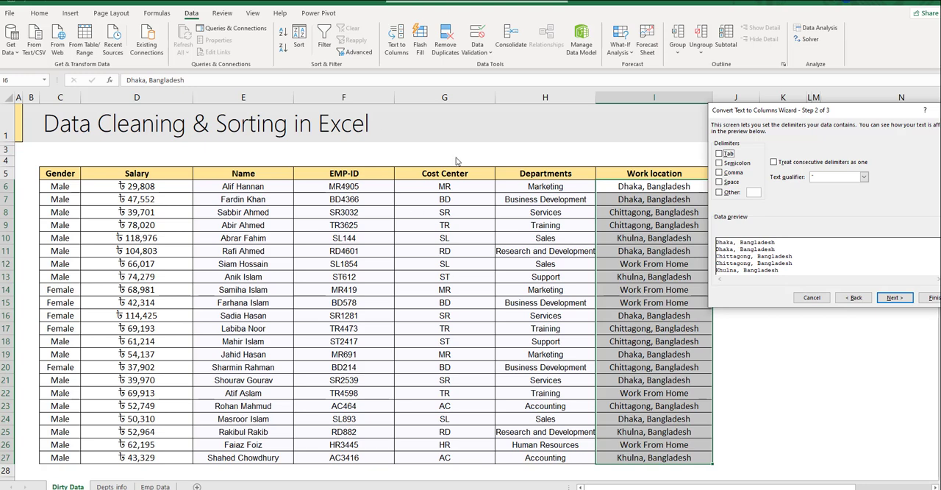
left_click(719, 172)
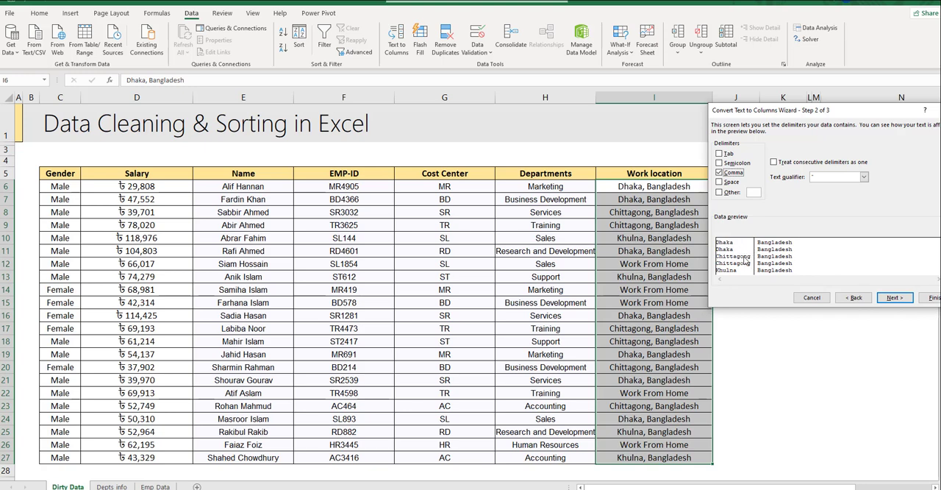
left_click(894, 297)
left_click(931, 297)
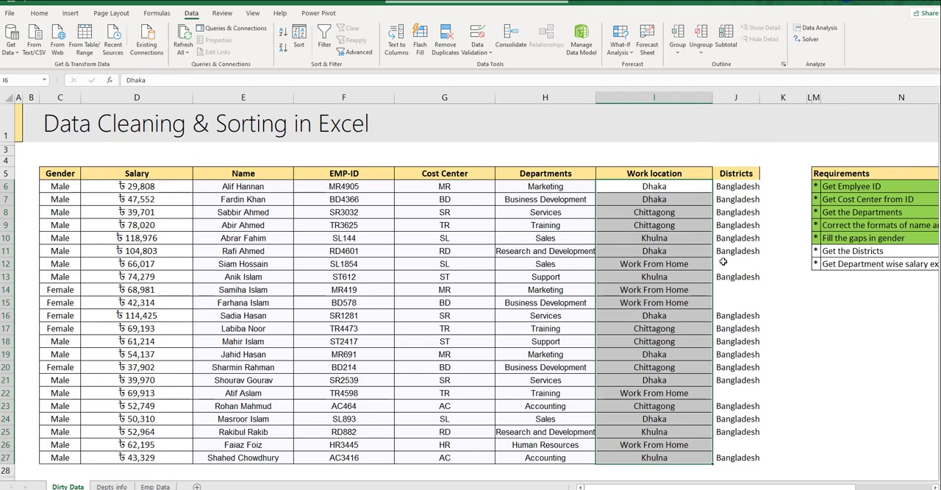
- Rename the Work location heading in I5 as District
scroll(728, 283, "down", 6)
scroll(742, 294, "up", 6)
left_click(684, 175)
type("Dis")
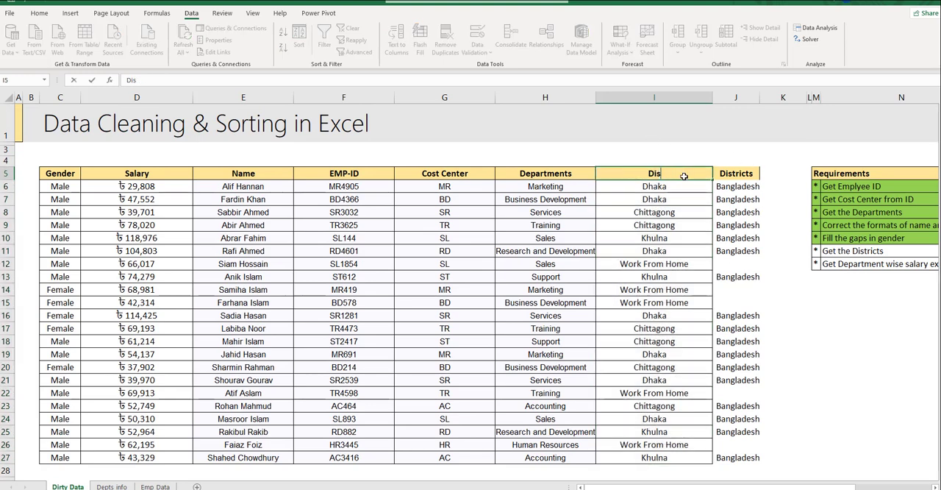
type("trict")
key("Return")
- Delete column J, which holds the split-off country names
key("Up")
key("Right")
key("ctrl+space")
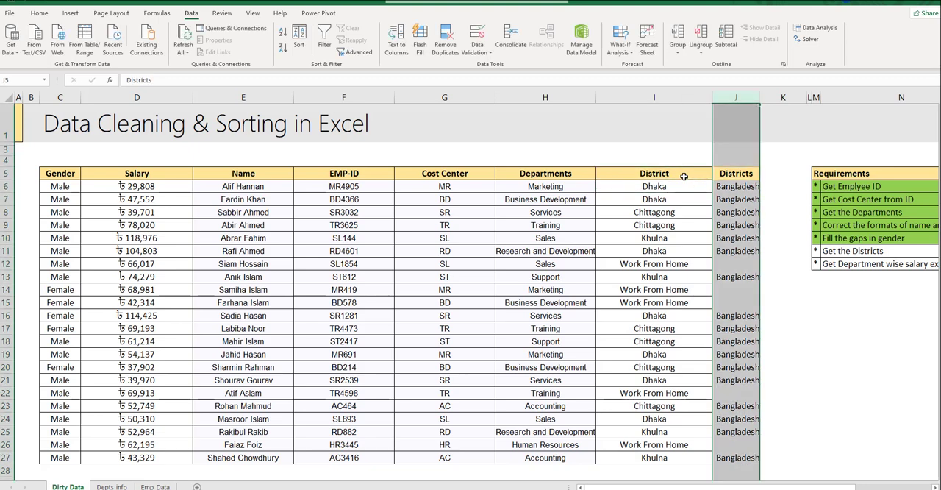
key("ctrl+minus")
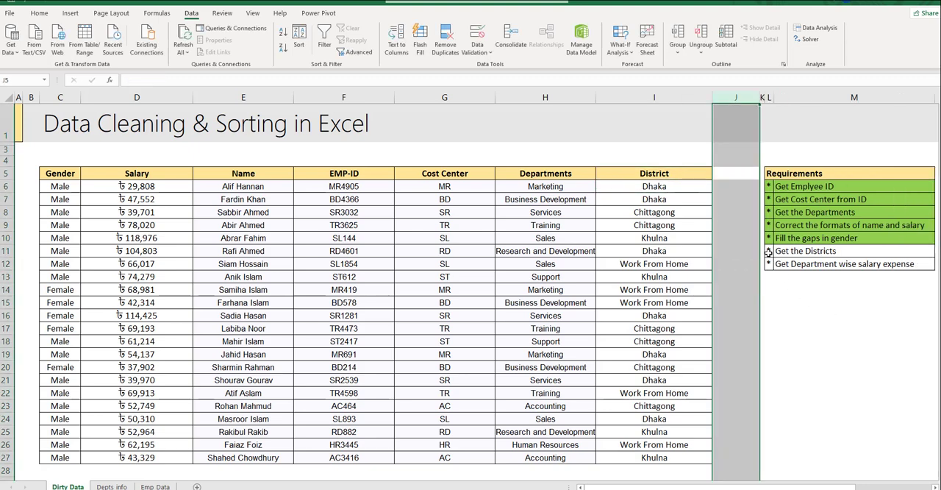
scroll(697, 290, "down", 3)
scroll(699, 269, "up", 2)
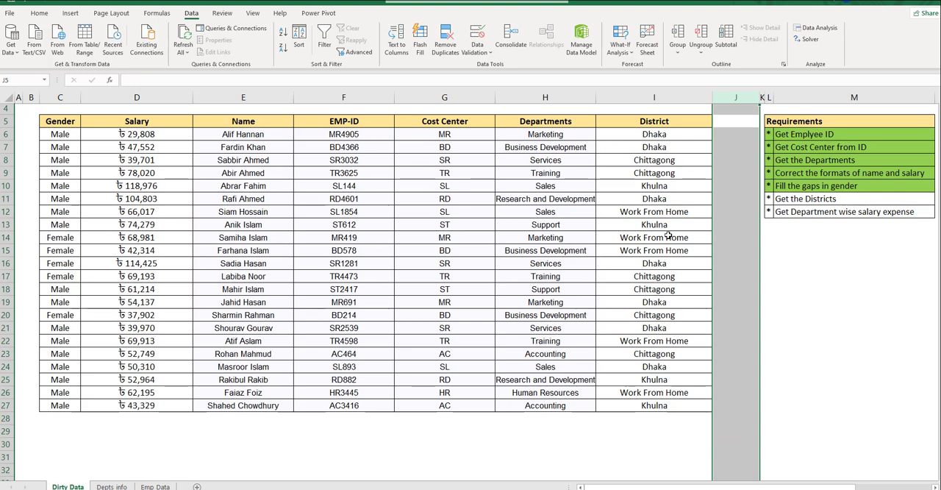
left_click(635, 216)
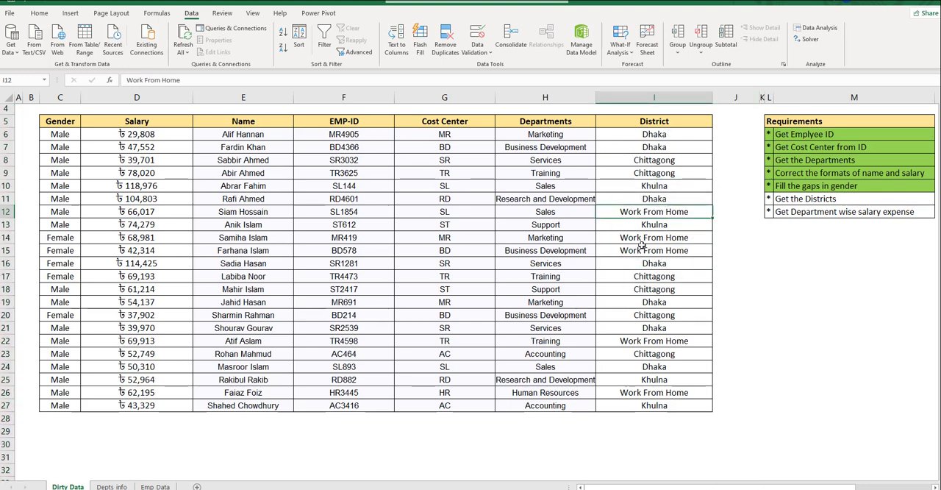
left_click(641, 240)
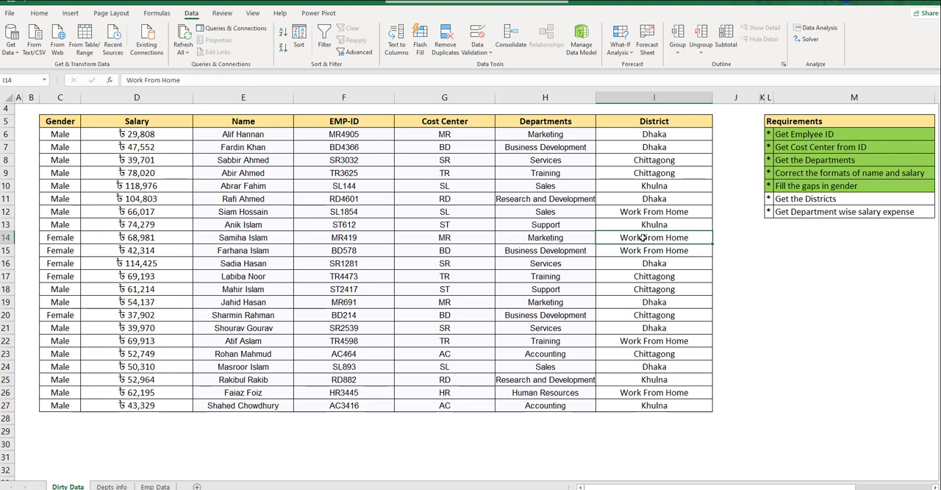
left_click(667, 210)
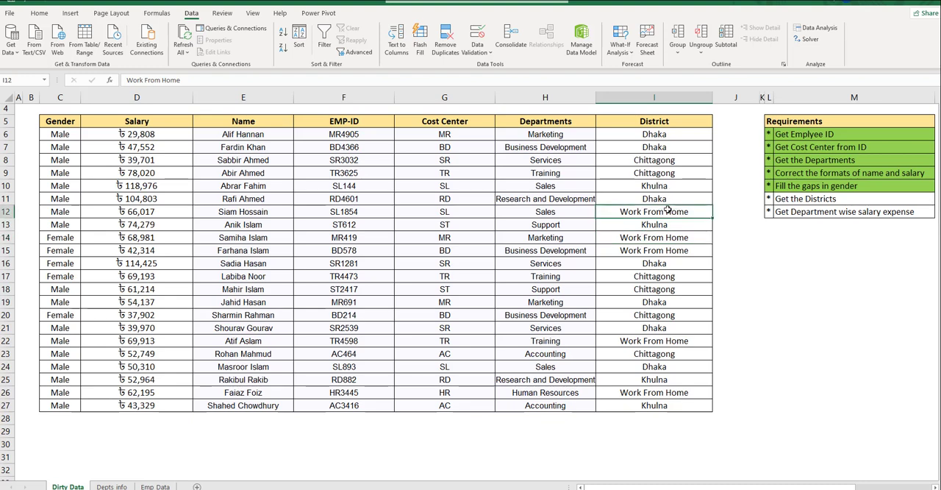
- Turn on filters for the employee table's header row C5:I5
left_click(652, 125)
key("ctrl+Left")
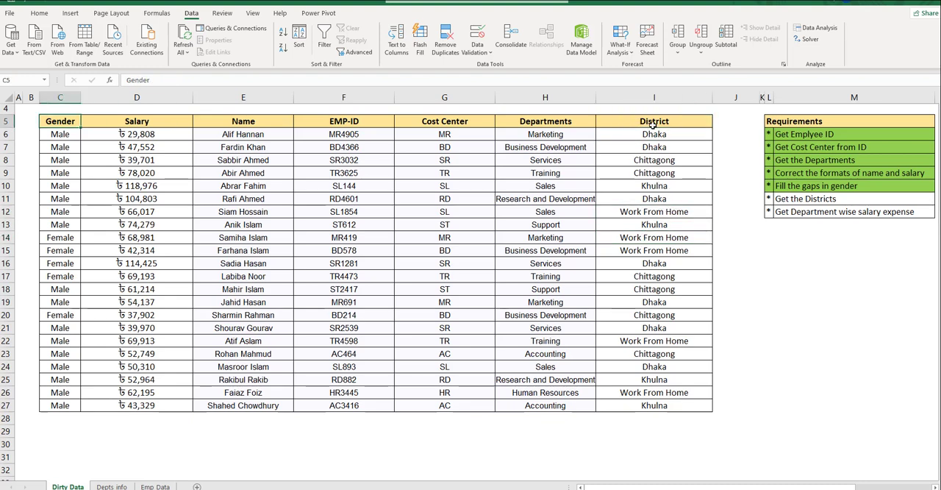
key("ctrl+shift+Right")
key("ctrl+shift+l")
key("Right")
key("Right")
key("Right")
key("Right")
key("Right")
key("Right")
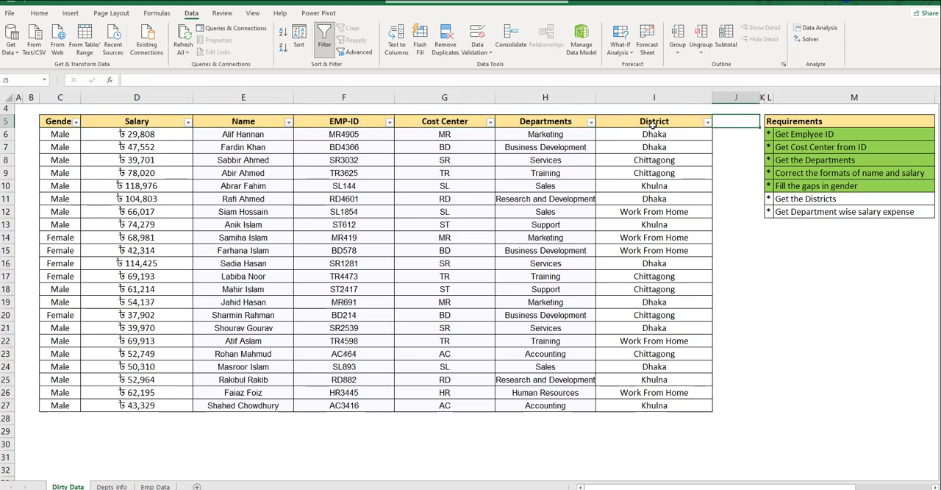
key("alt+Down")
key("Down")
key("Down")
key("Down")
key("Down")
key("Down")
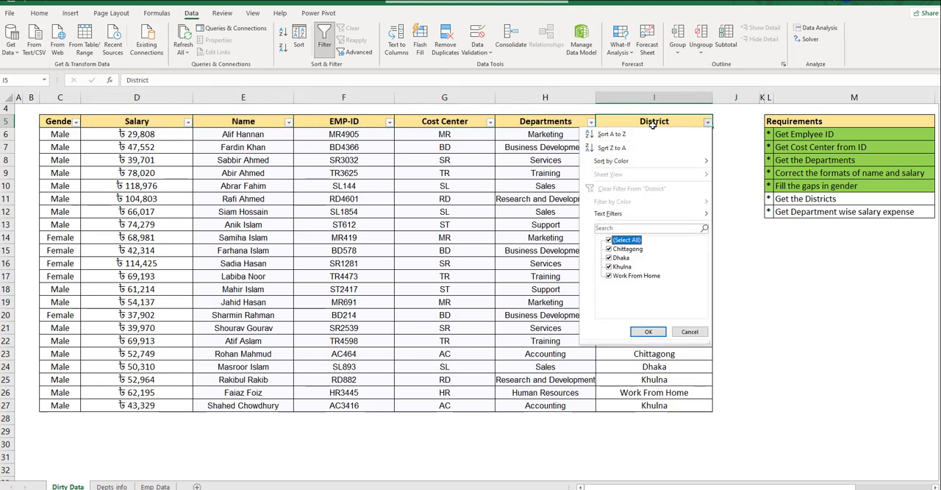
key("space")
key("Down")
key("Down")
key("Down")
key("Down")
key("Escape")
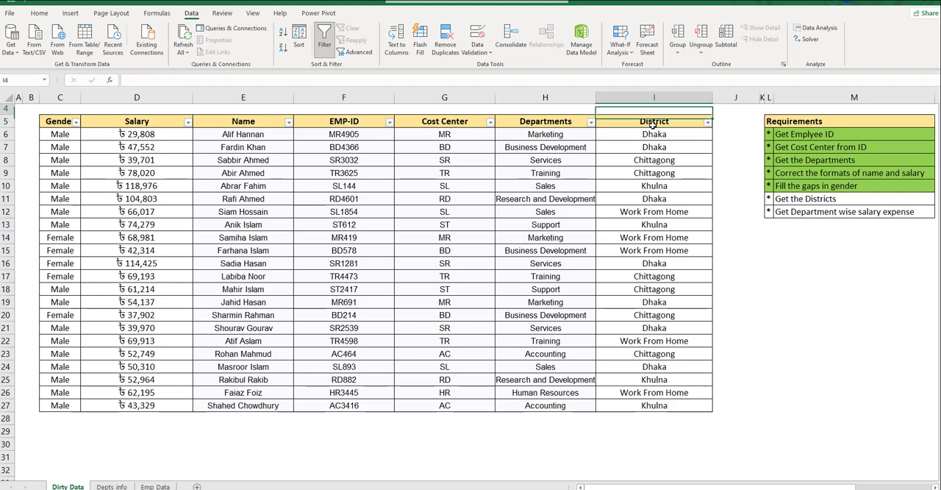
- Filter the District column to show only the Work From Home rows
key("alt+Down")
key("Down")
key("Down")
key("Down")
key("Down")
key("Down")
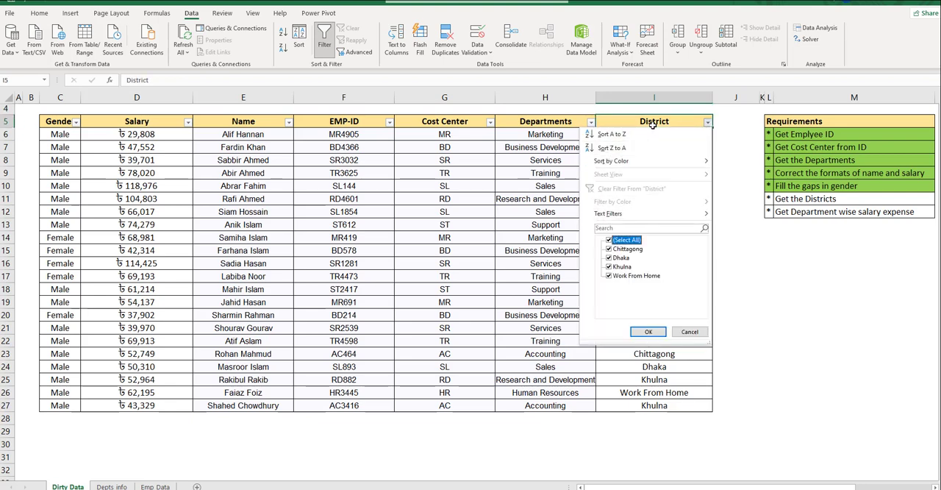
key("space")
key("Down")
key("Down")
key("Down")
key("Down")
key("space")
key("Return")
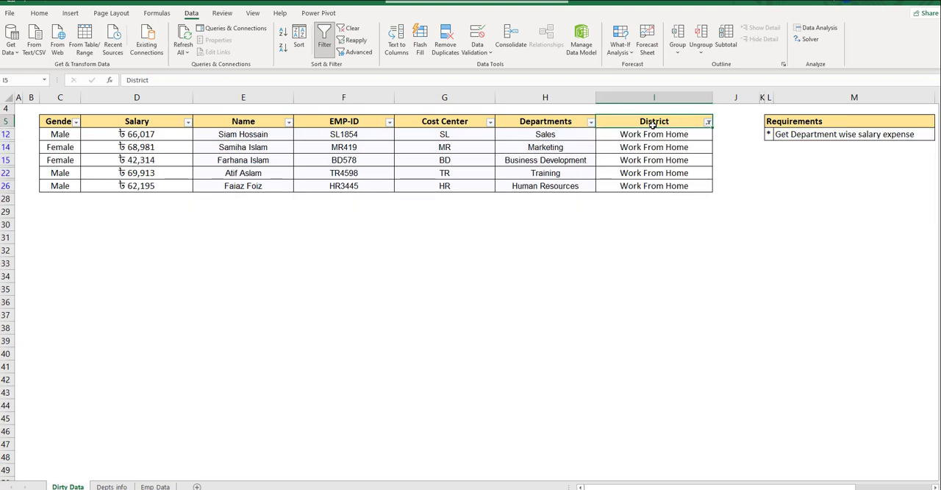
- Replace every filtered Work From Home entry in the District column with Null
type("No")
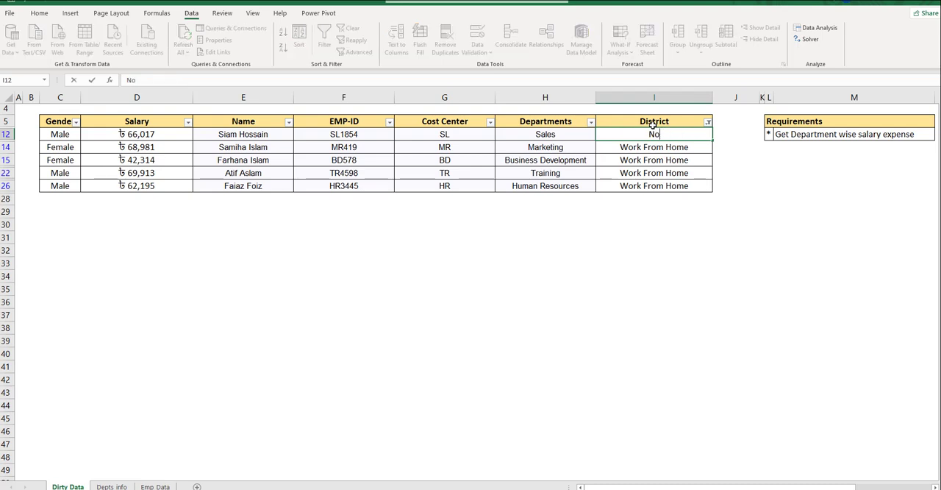
type("tl")
key("Return")
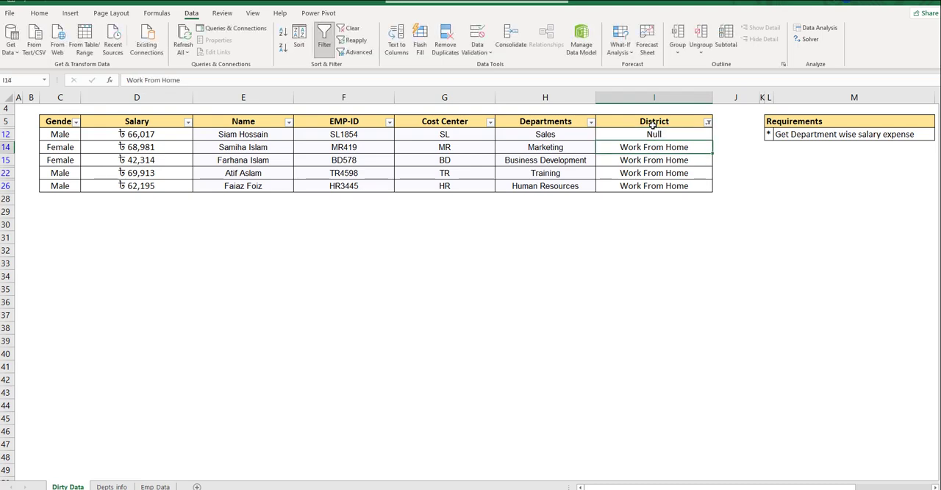
key("Up")
key("ctrl+c")
key("Down")
key("ctrl+v")
key("Down")
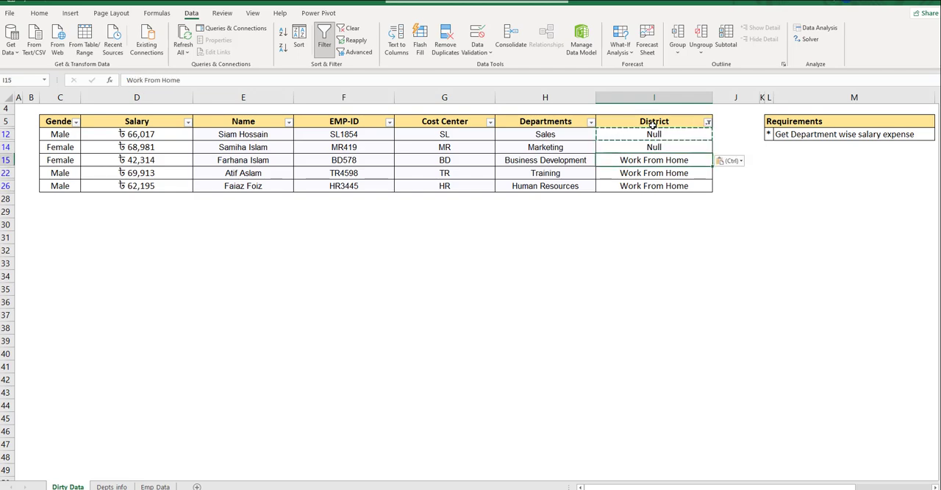
key("ctrl+shift+Down")
key("ctrl+v")
key("ctrl+Up")
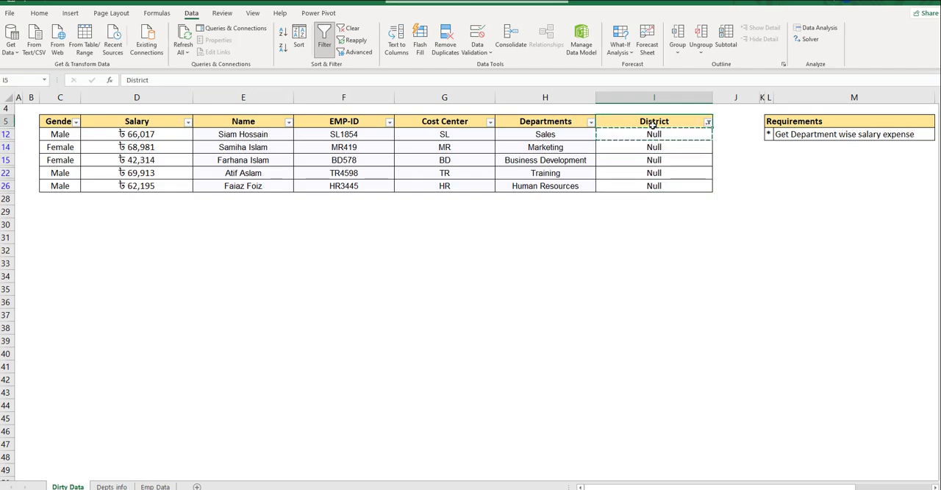
- Remove the table's filters and delete the empty column J next to the District column
key("ctrl+shift+l")
key("Down")
key("Down")
key("Down")
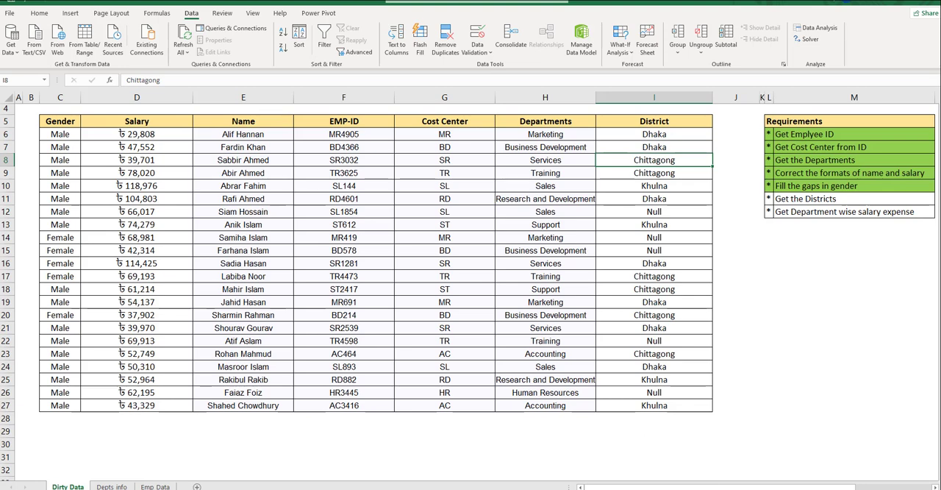
left_click(755, 97)
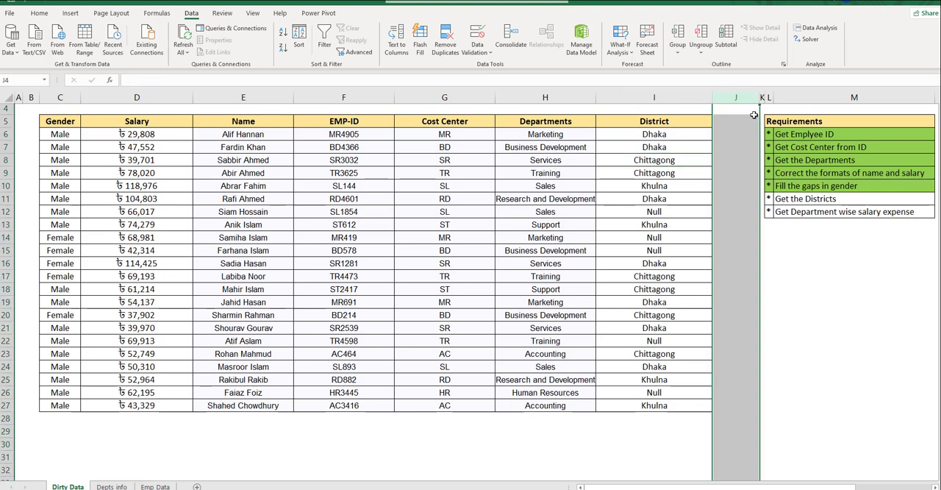
key("ctrl+minus")
- Mark the Get the Districts requirement in K11:L11 as done with the green fill
left_click_drag(725, 197, 846, 198)
left_click(39, 12)
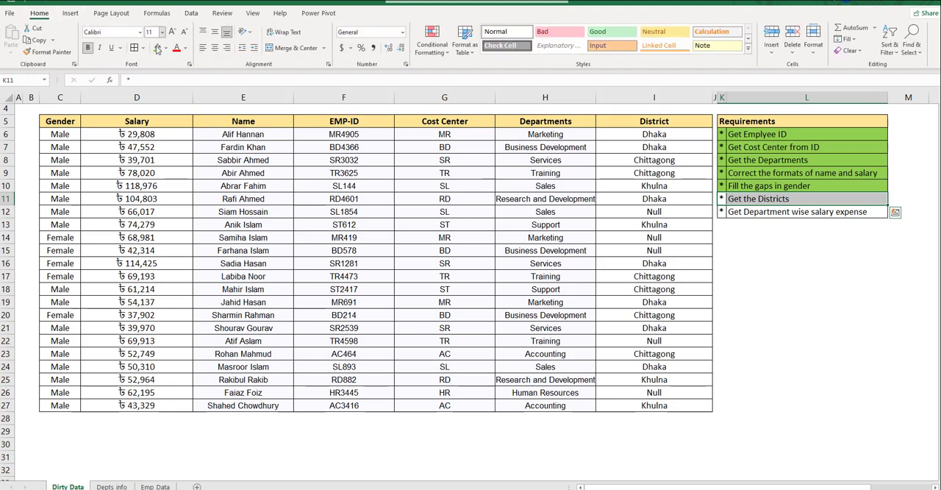
left_click(156, 47)
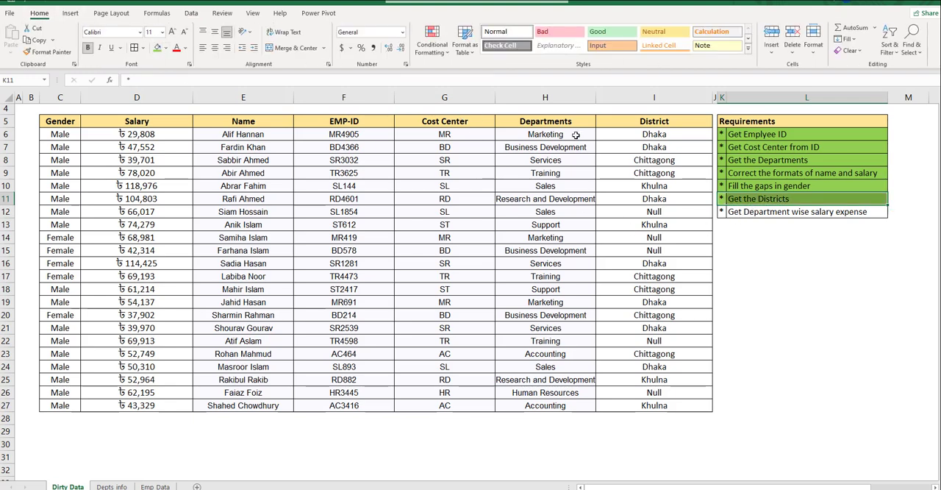
left_click_drag(559, 123, 541, 402)
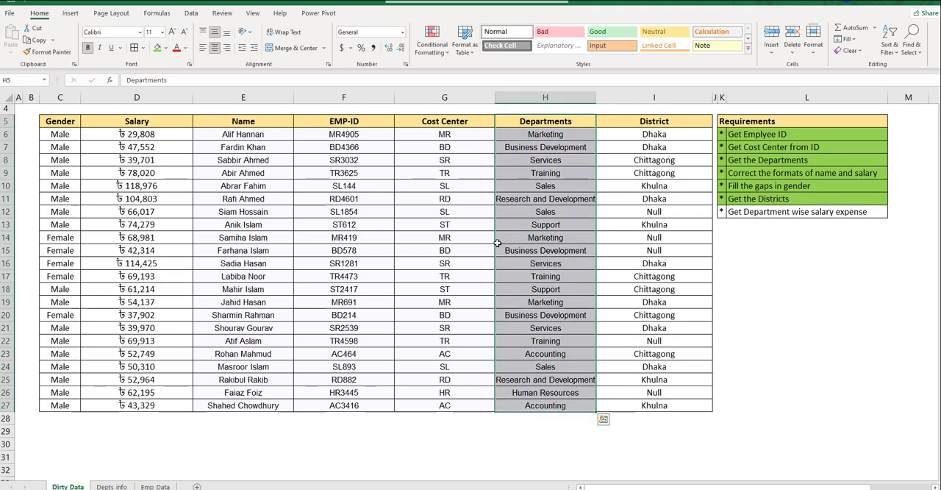
left_click(535, 134)
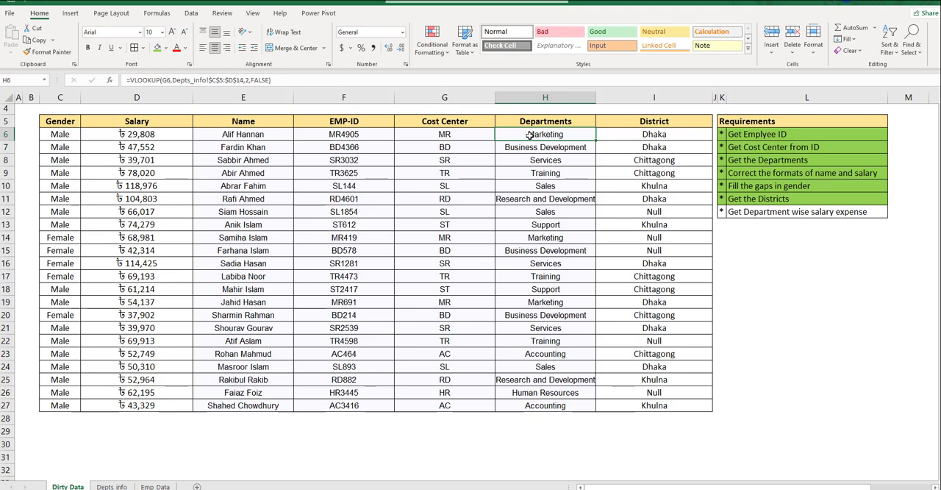
left_click(550, 175)
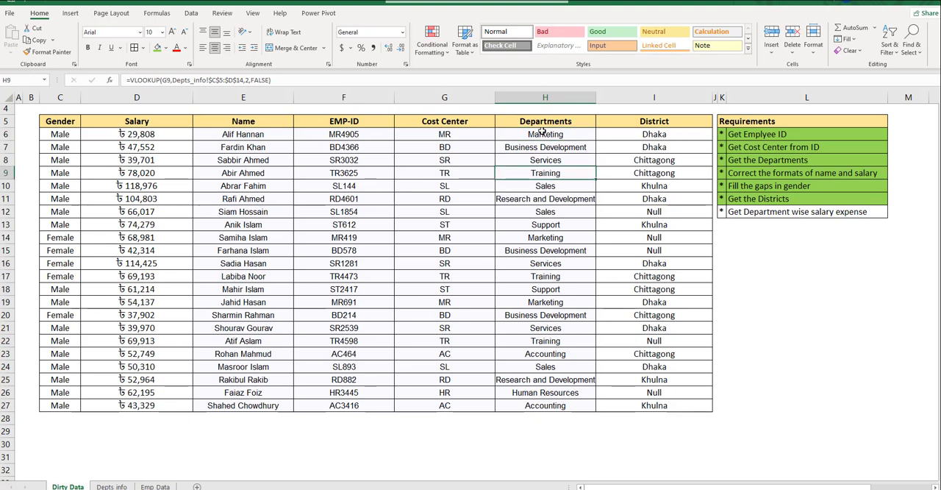
left_click_drag(542, 131, 553, 405)
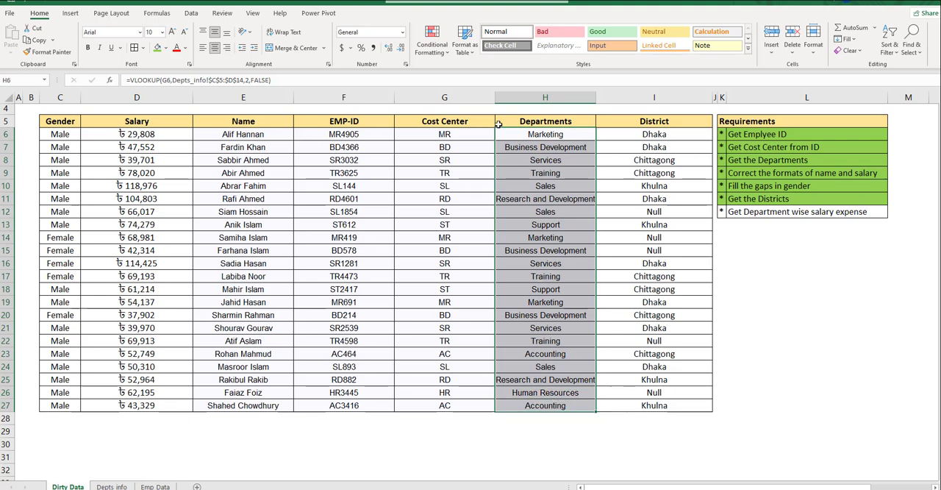
- Copy the Departments column H5:H27 with its heading and paste it as values only, starting at L14
left_click_drag(537, 121, 532, 369)
left_click_drag(532, 403, 533, 402)
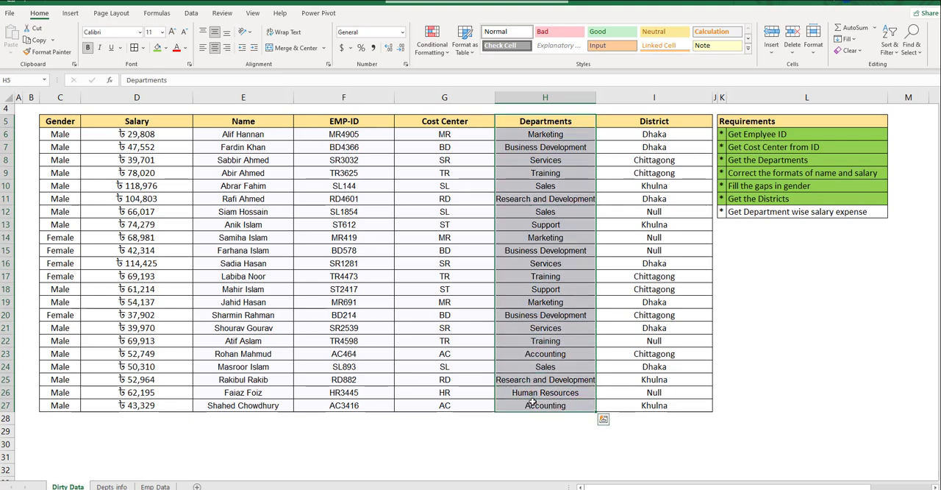
left_click(768, 241)
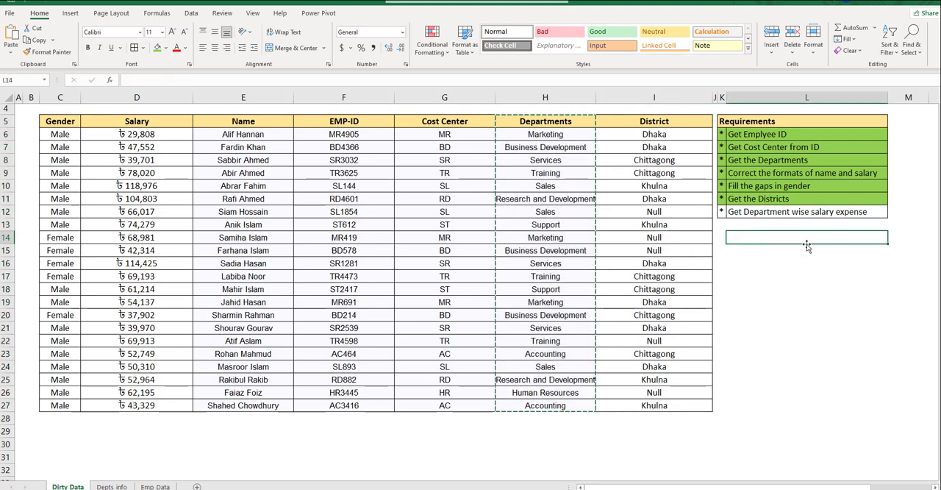
key("ctrl+v")
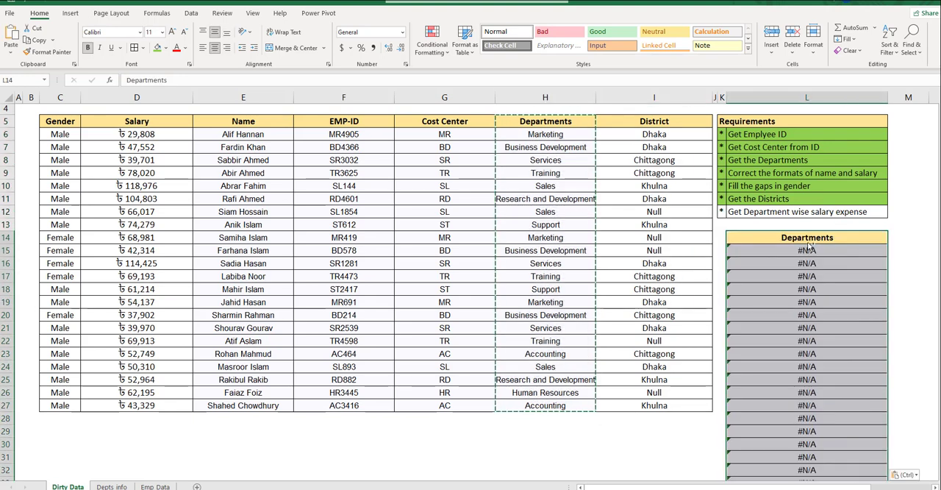
key("ctrl+z")
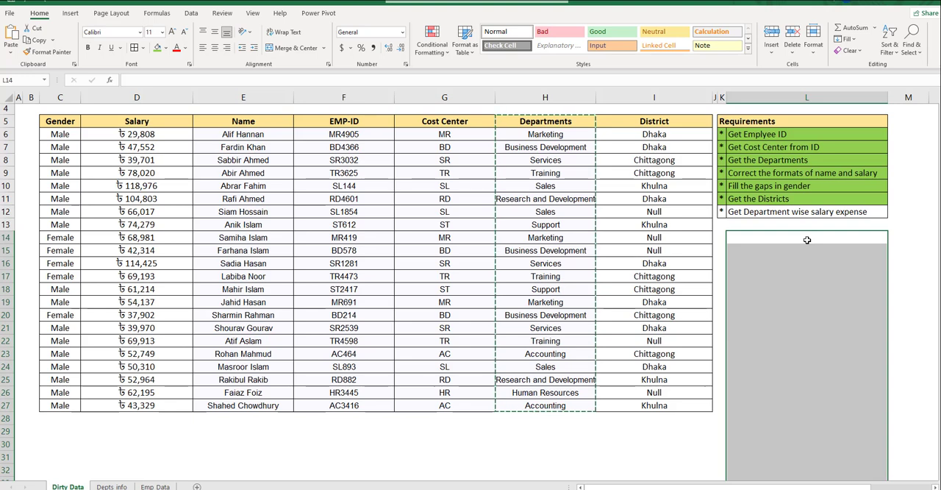
left_click(12, 51)
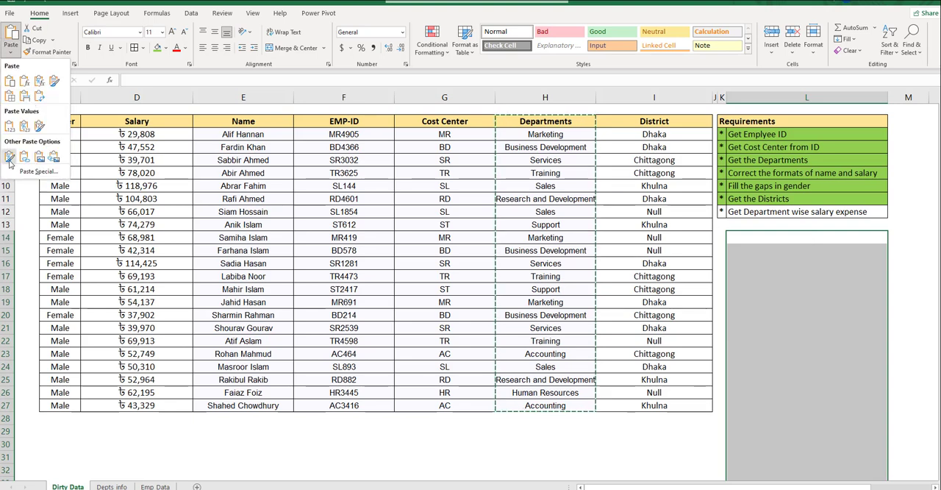
left_click(37, 172)
left_click(746, 174)
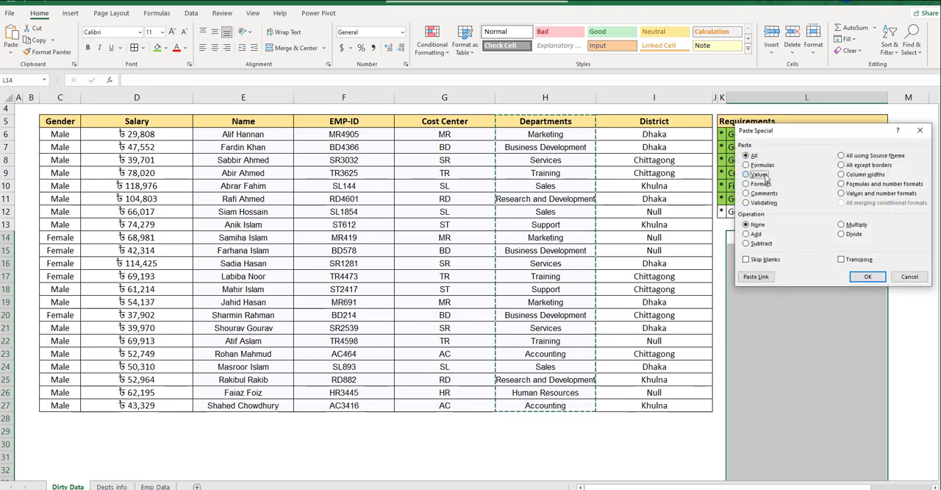
left_click(868, 276)
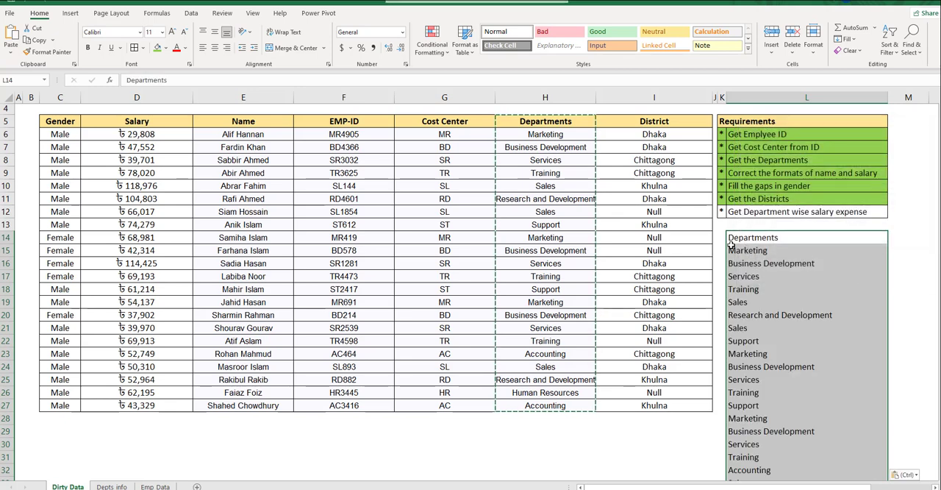
- Remove the duplicates from the pasted department list in column L
left_click(190, 13)
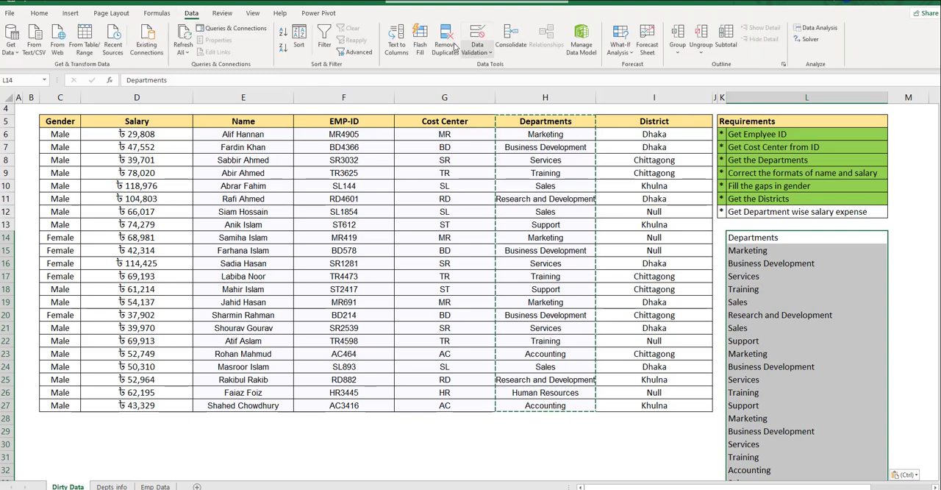
left_click(446, 40)
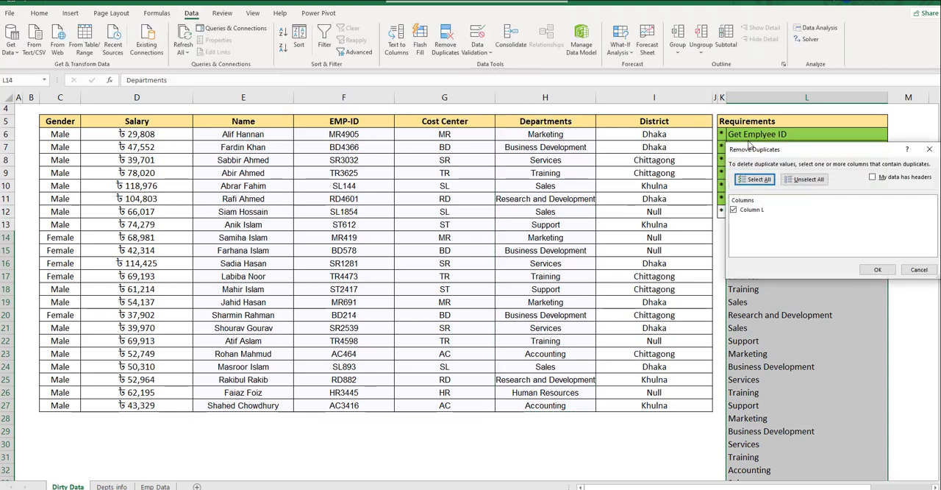
left_click(872, 270)
left_click(474, 280)
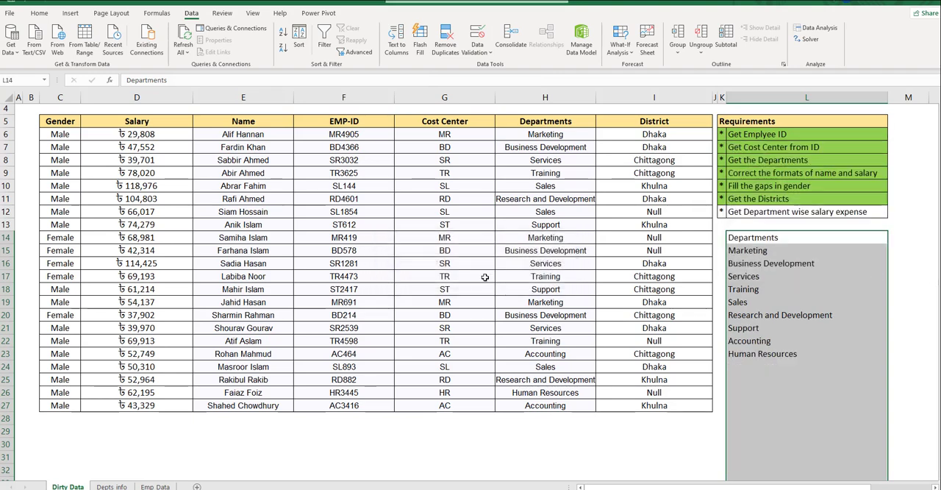
- Make the Departments heading in L14 bold and enter the heading Salary in M14
left_click(755, 237)
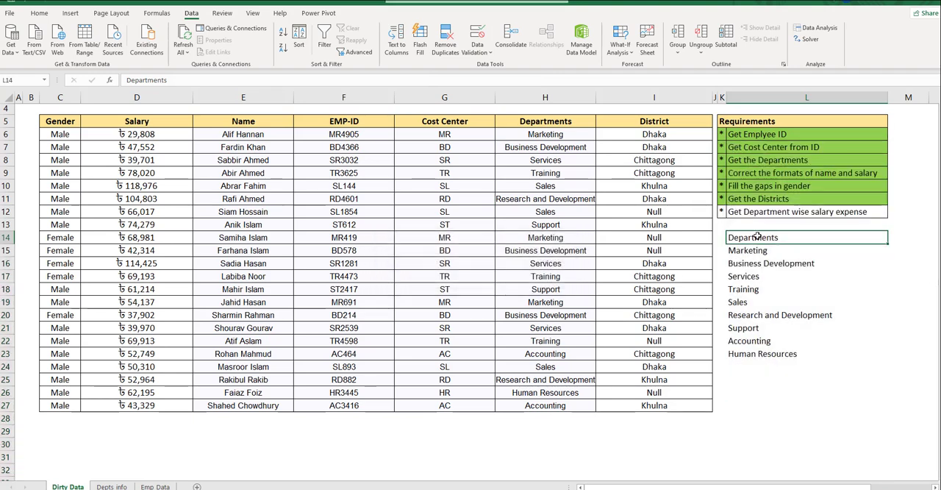
key("ctrl+b")
key("Right")
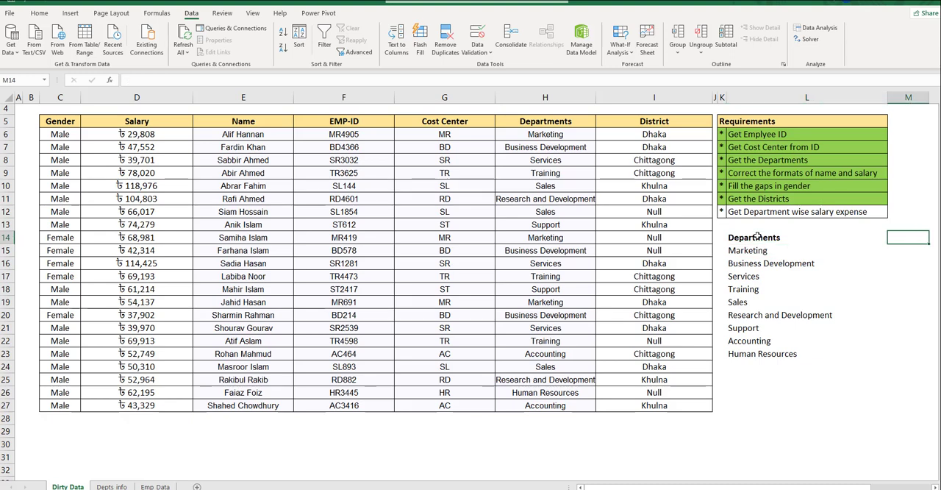
type("Salary")
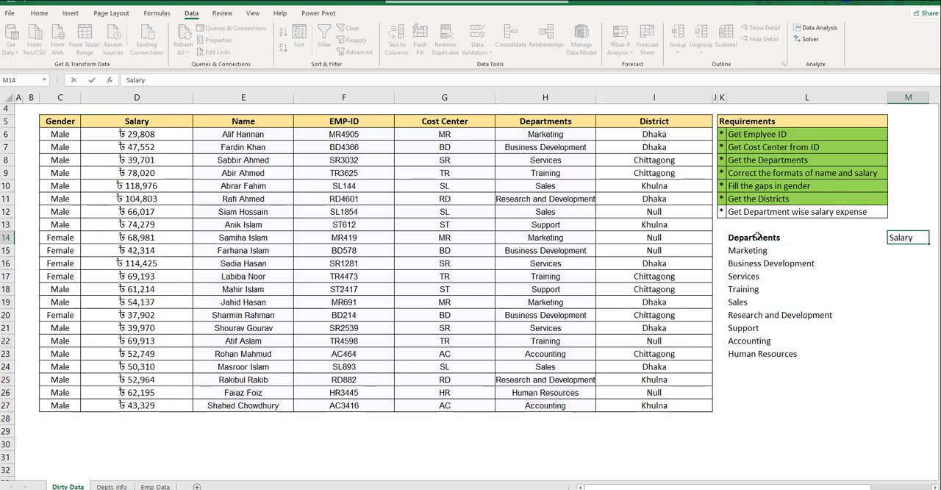
key("Return")
left_click(757, 236)
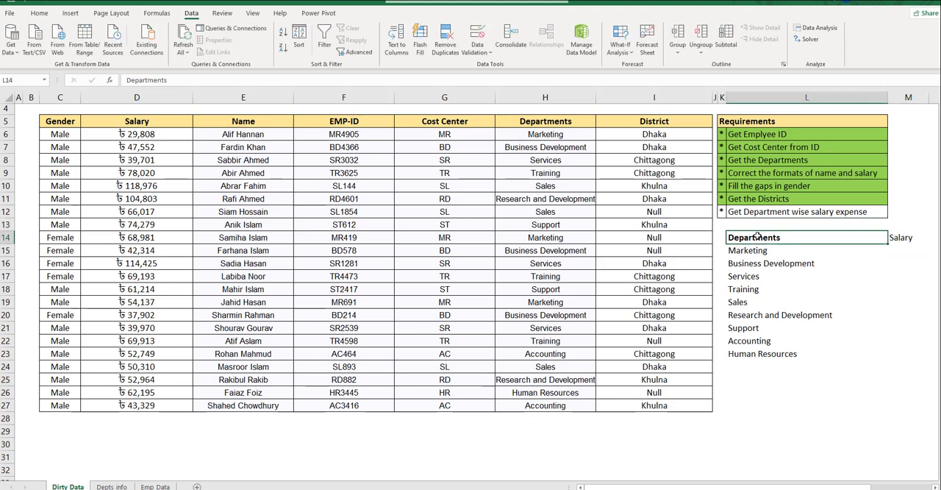
- Apply all borders to the department summary range L14:M23
key("ctrl+shift+Down")
key("ctrl+shift+Right")
left_click(39, 12)
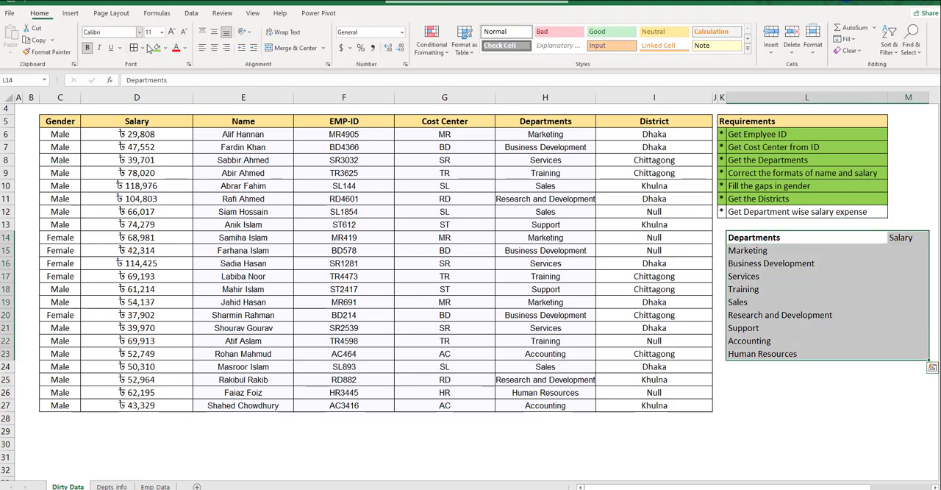
left_click(135, 47)
left_click(908, 251)
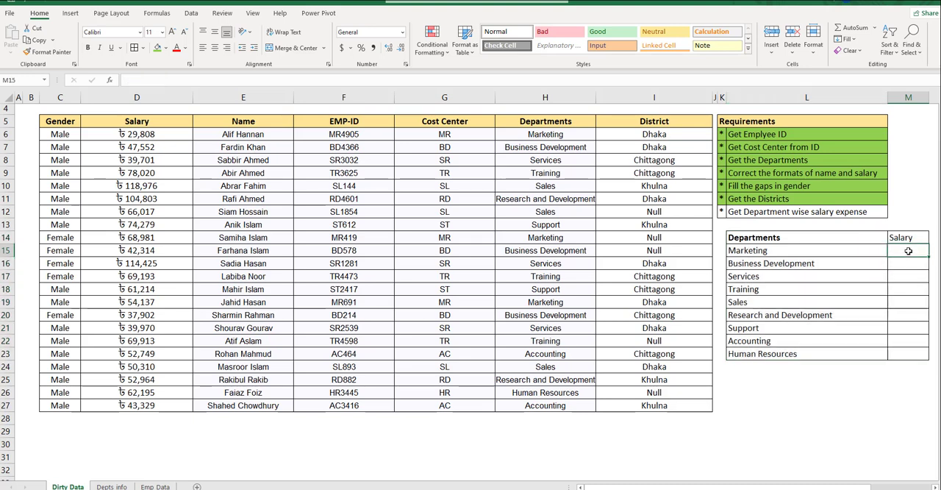
- Copy the formatting of the Departments heading in L14 onto the Salary heading in M14
left_click(873, 241)
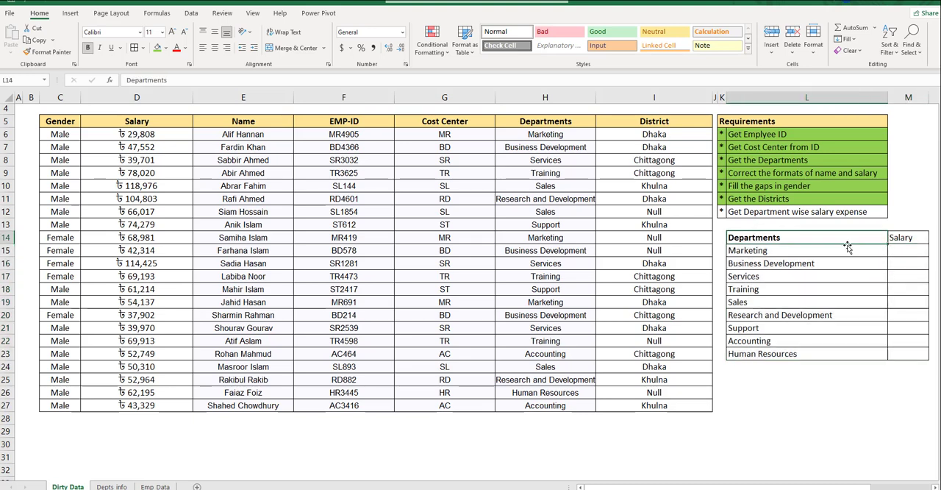
left_click(47, 51)
left_click(895, 237)
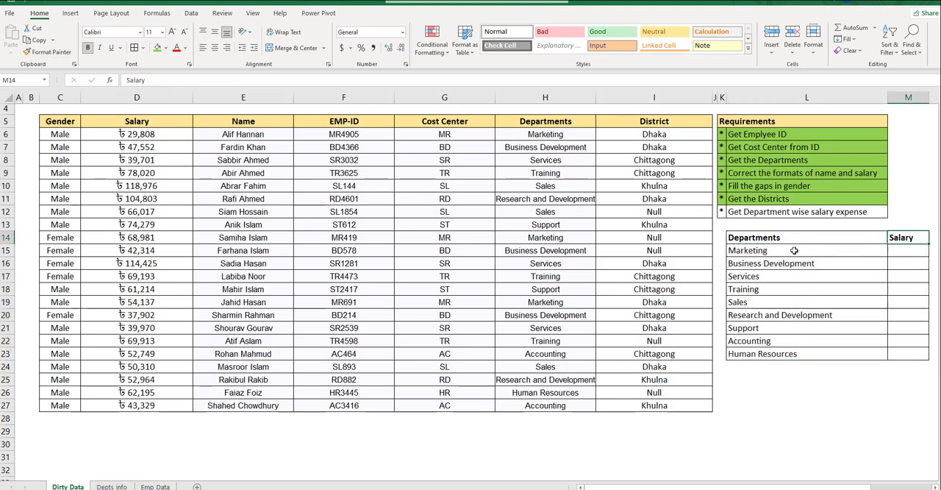
left_click(772, 250)
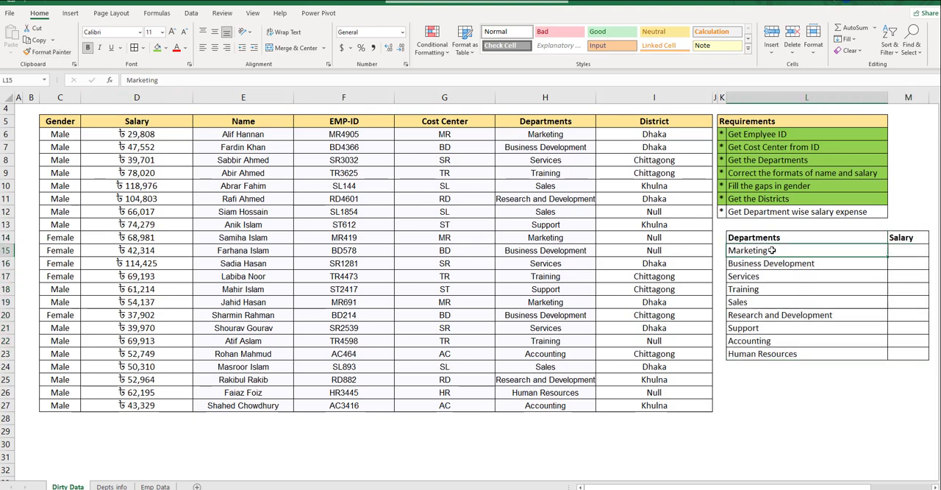
left_click(900, 250)
left_click(754, 303)
left_click(914, 299)
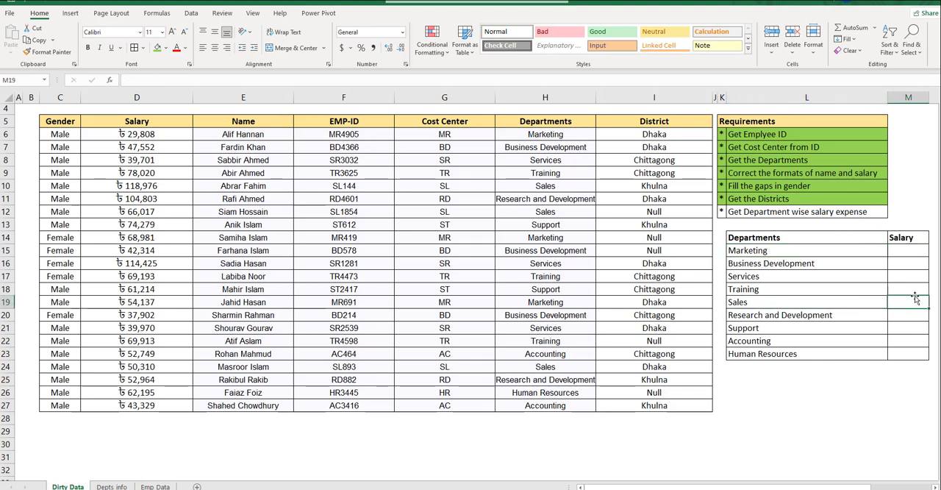
- Start a SUMIFS formula in M15 for Marketing, with the absolute salary range $D$6:$D$27 as the sum range
left_click(904, 254)
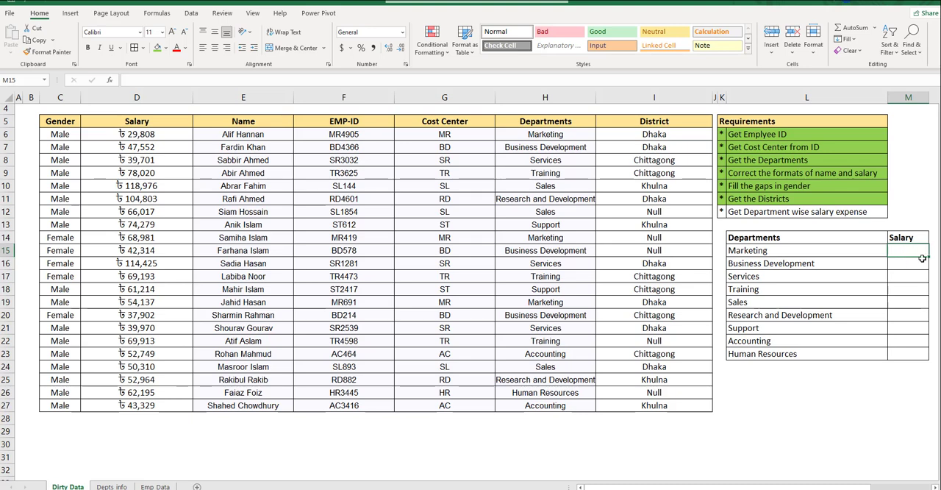
type("=")
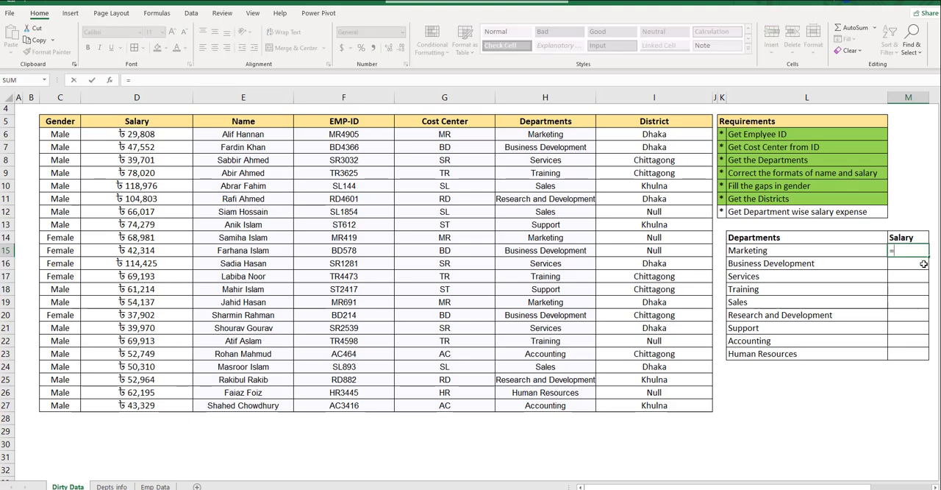
type("sumifs")
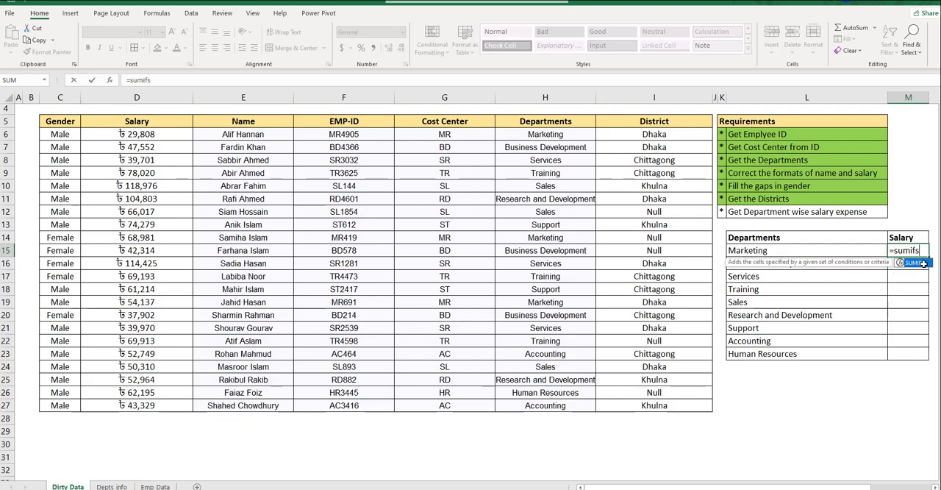
double_click(924, 263)
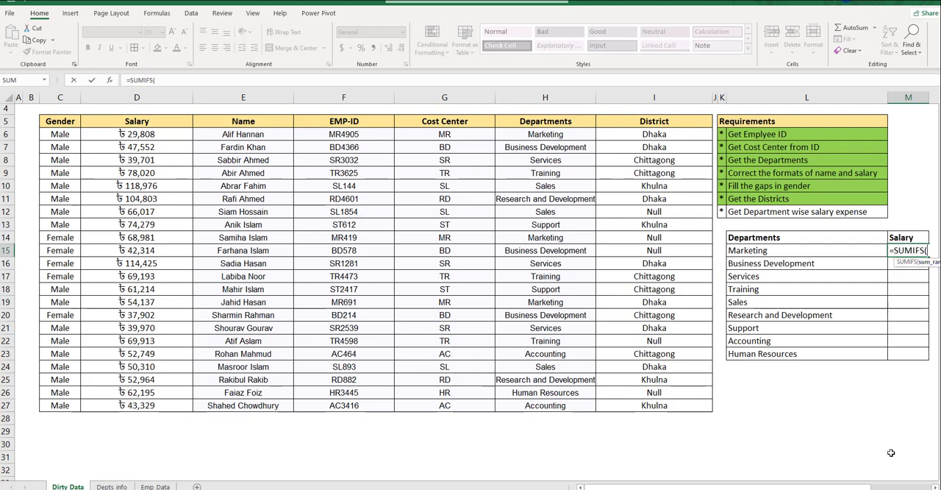
scroll(824, 422, "right", 3)
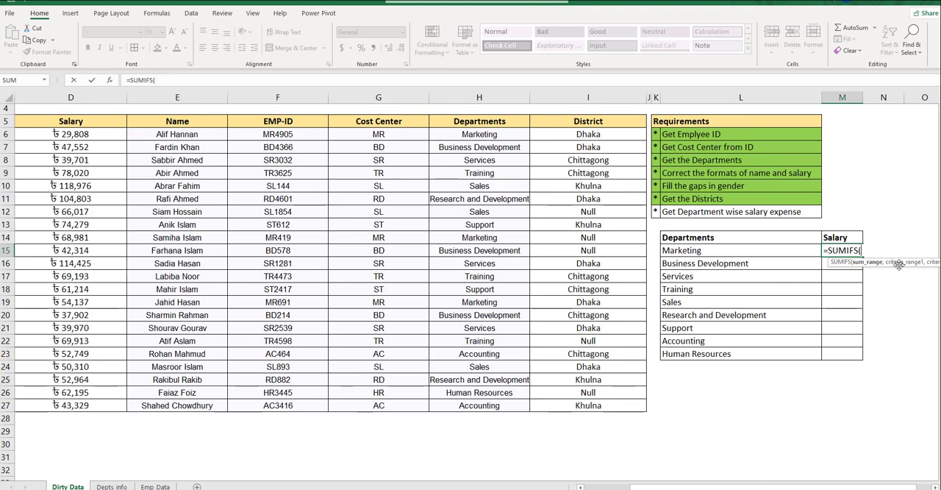
left_click_drag(898, 265, 778, 305)
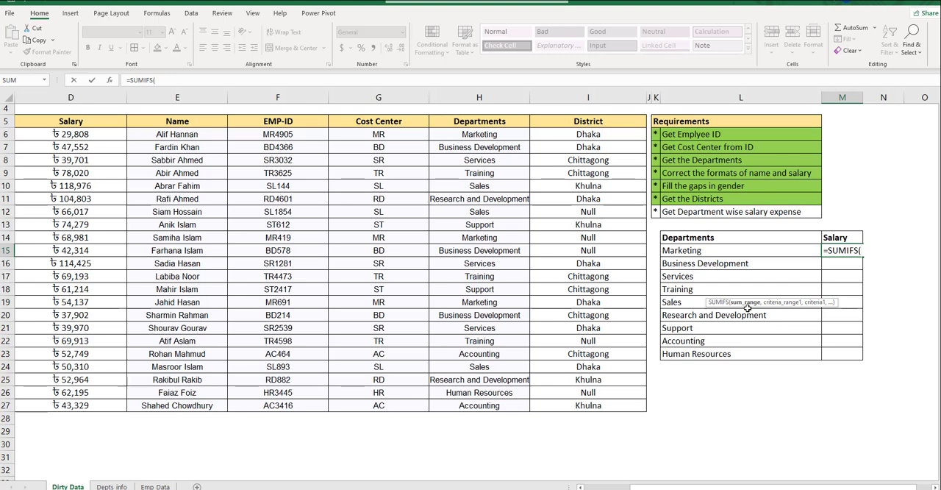
left_click(73, 137)
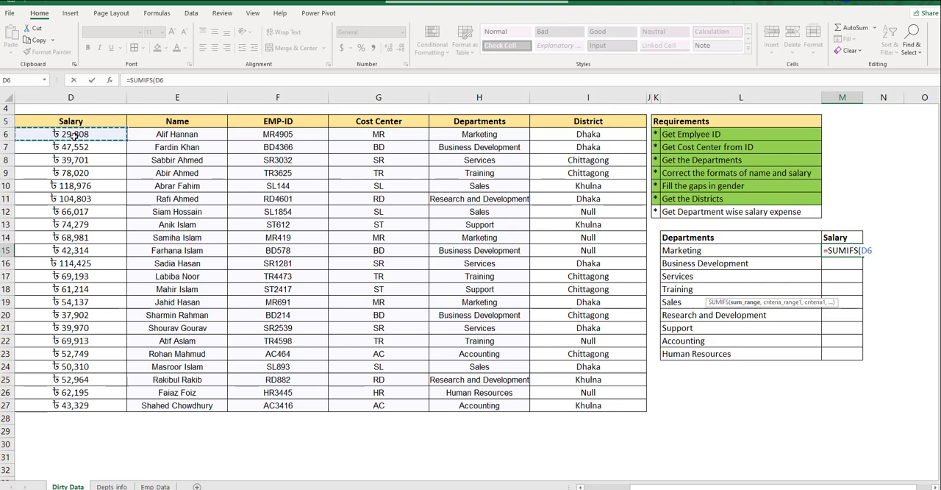
key("ctrl+shift+Down")
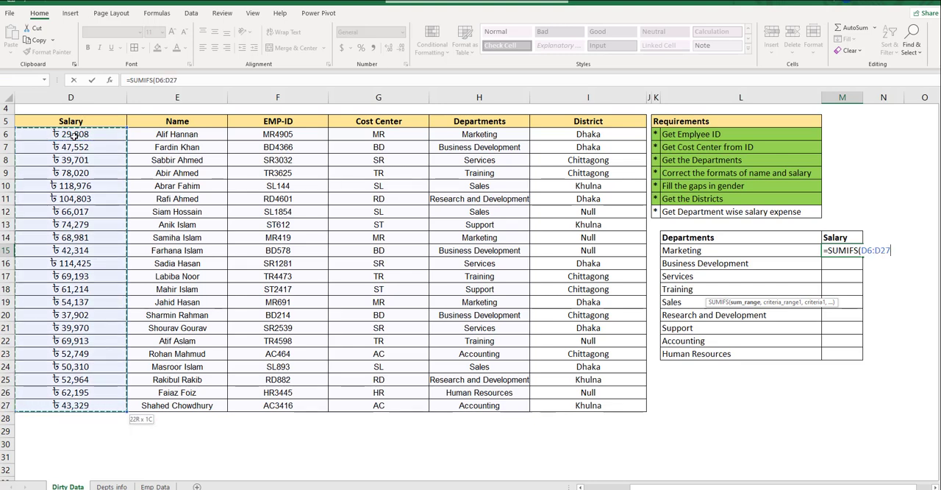
key("F4")
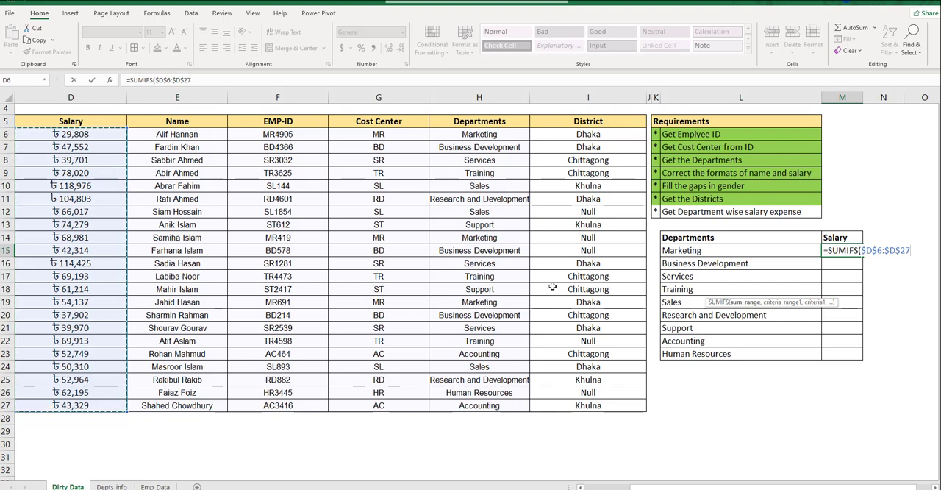
type(",")
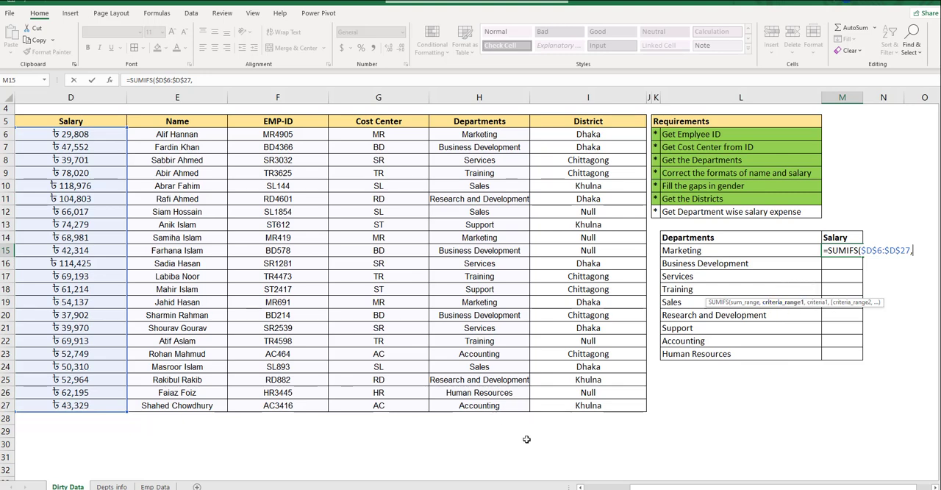
- Complete the SUMIFS arguments with the absolute Departments range $H$6:$H$27 as criteria range and L15 as criterion
left_click(494, 150)
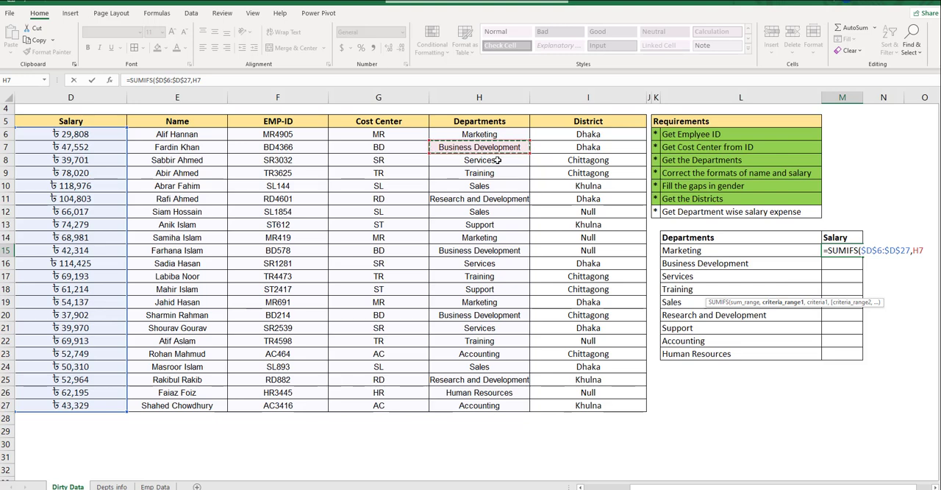
key("Up")
key("ctrl+shift+Down")
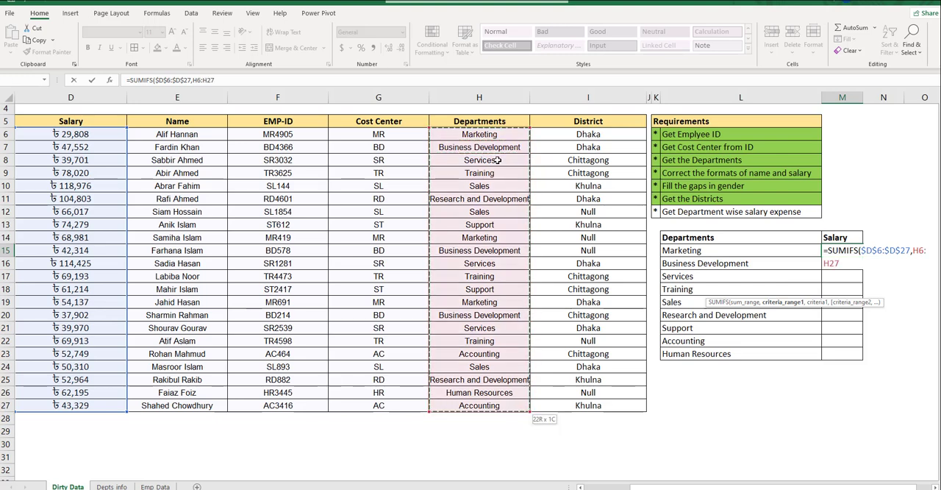
key("F4")
type(",")
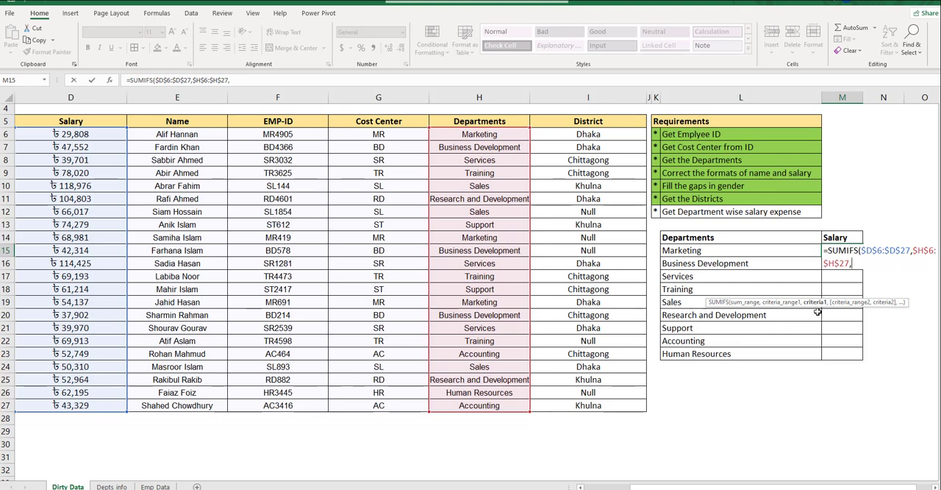
left_click(720, 251)
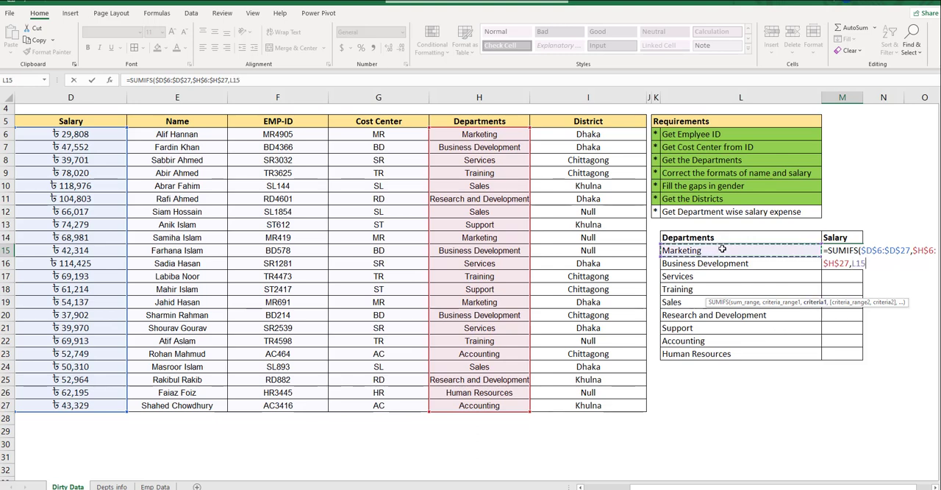
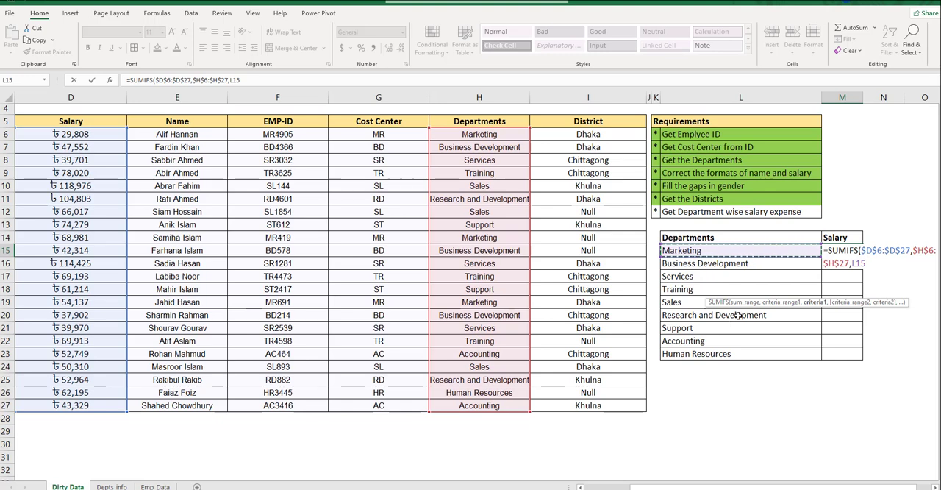
- Complete the SUMIFS formula in M15 and copy it down the Salary column for every department through M23
type(")")
key("ctrl+Return")
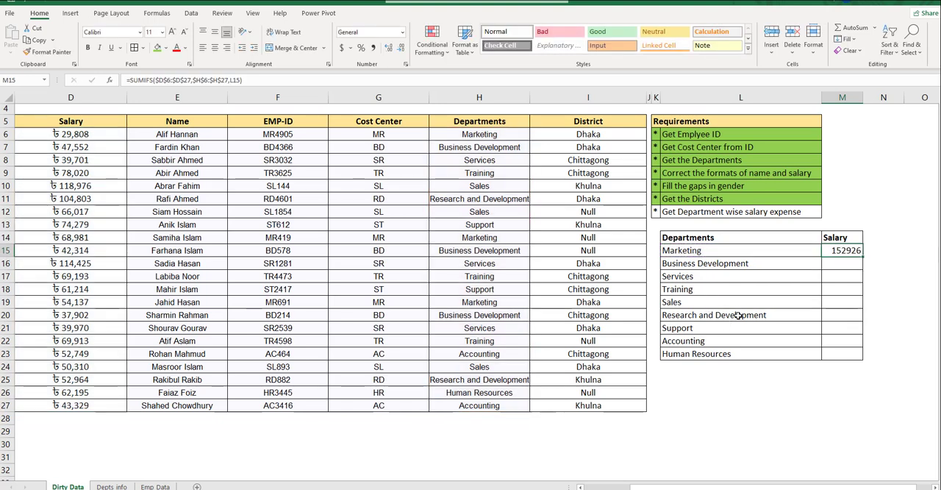
key("ctrl+c")
key("Left")
key("ctrl+Down")
key("Right")
key("ctrl+v")
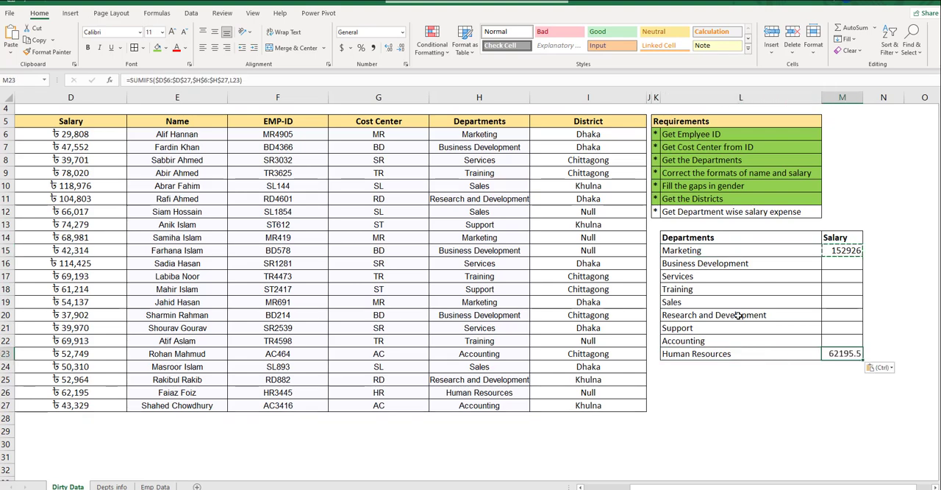
key("ctrl+c")
key("ctrl+shift+Up")
key("ctrl+v")
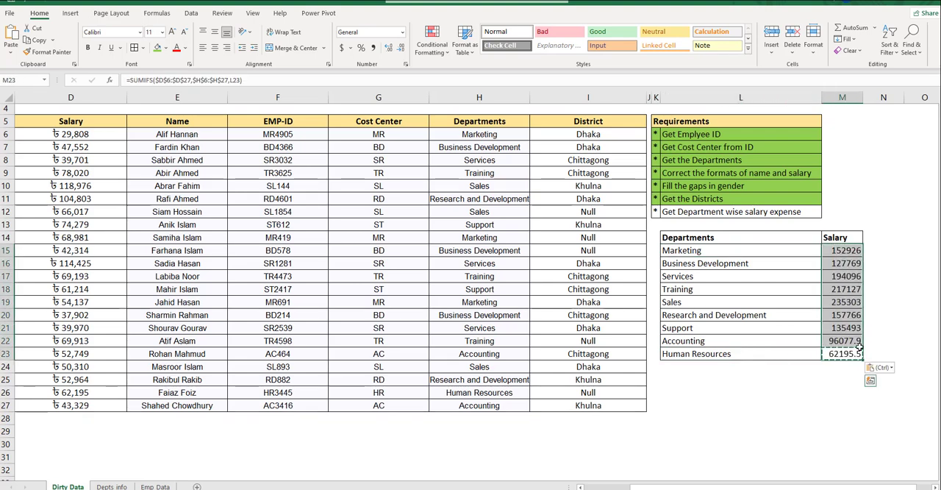
- Format the department salaries in M15:M23 with comma separators and no decimals, and autofit column M
left_click(373, 47)
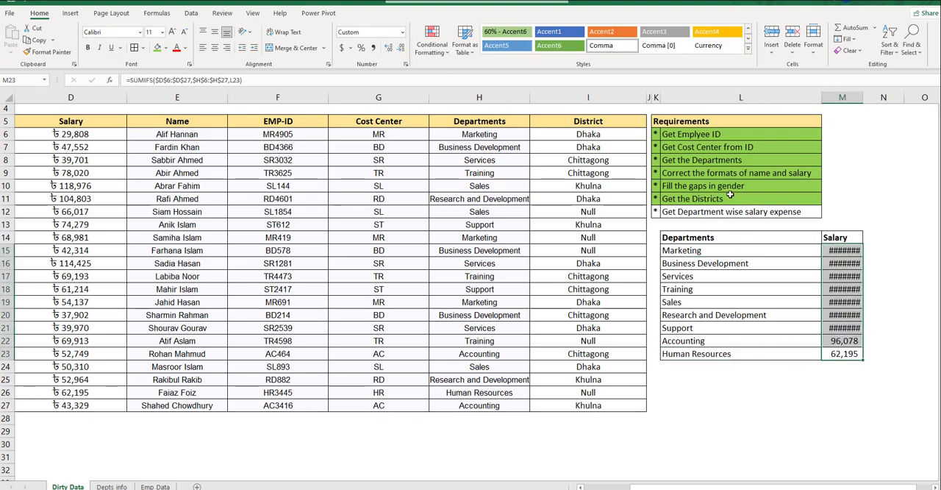
double_click(861, 97)
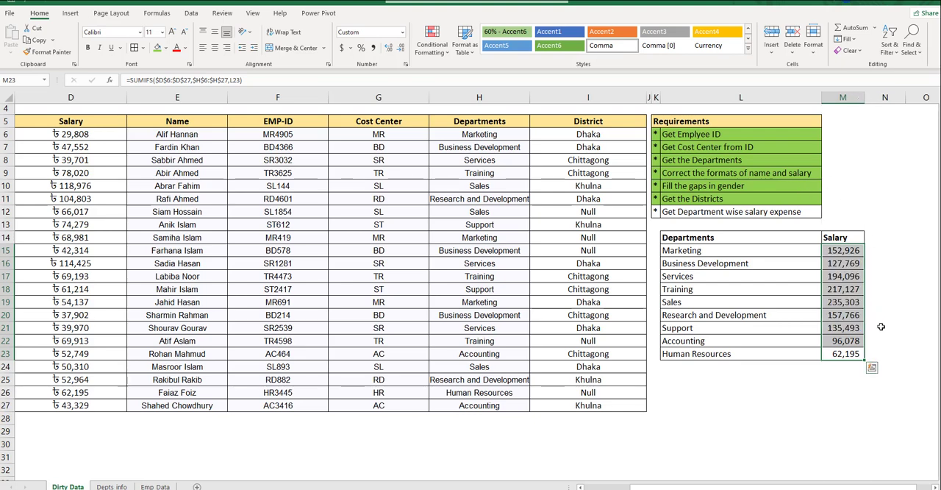
- Add an AutoSum total of the department salaries in M24
left_click(828, 367)
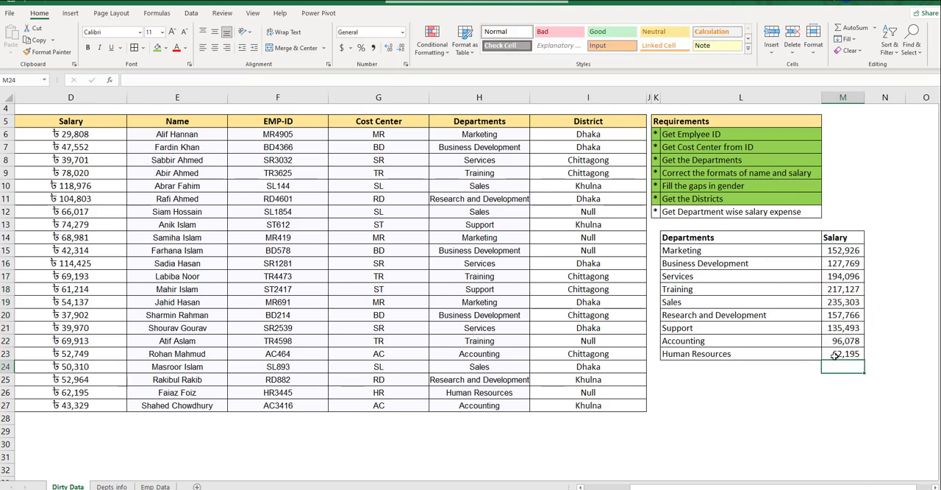
key("alt+equal")
key("Return")
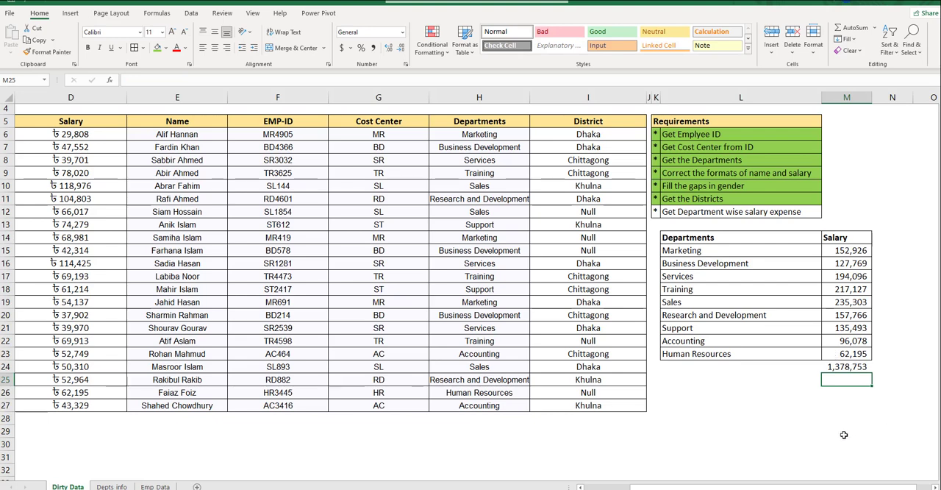
- Insert an AutoSum total of the employee Salary column in D28, directly below the last employee row
scroll(711, 487, "left", 3)
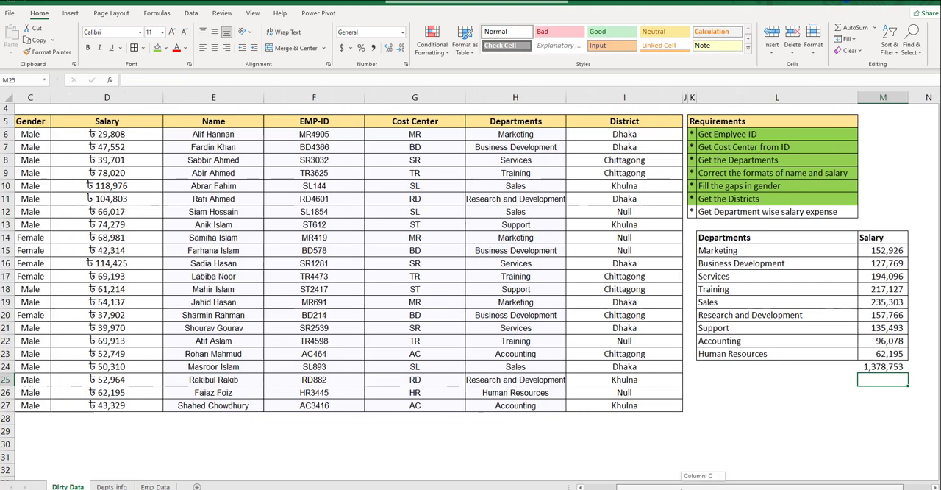
left_click(156, 135)
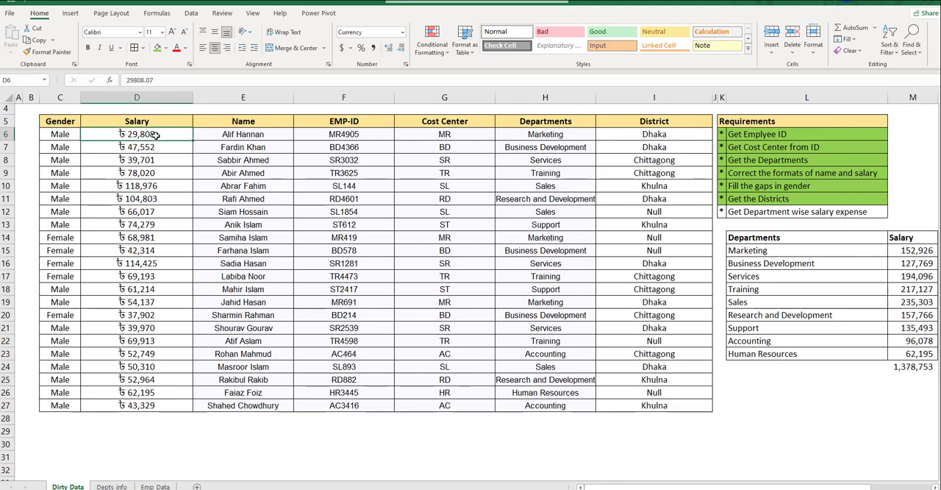
key("ctrl+Down")
key("Down")
key("alt+equal")
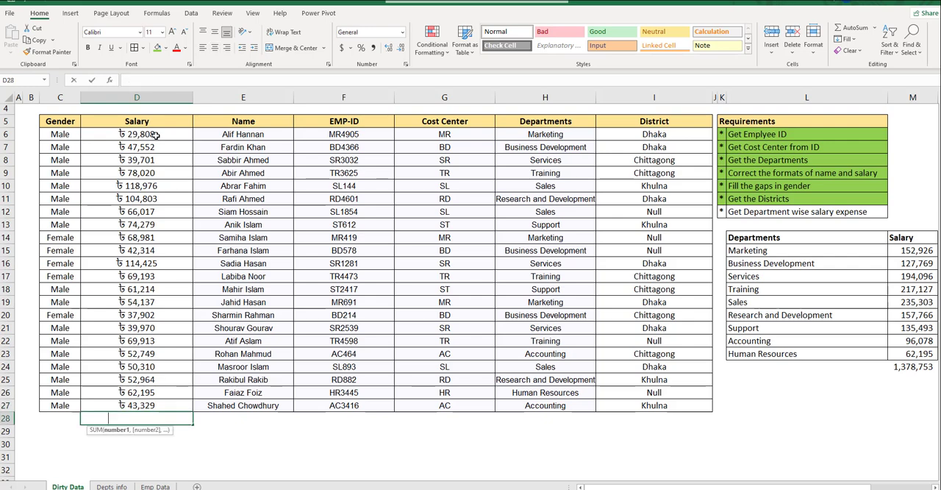